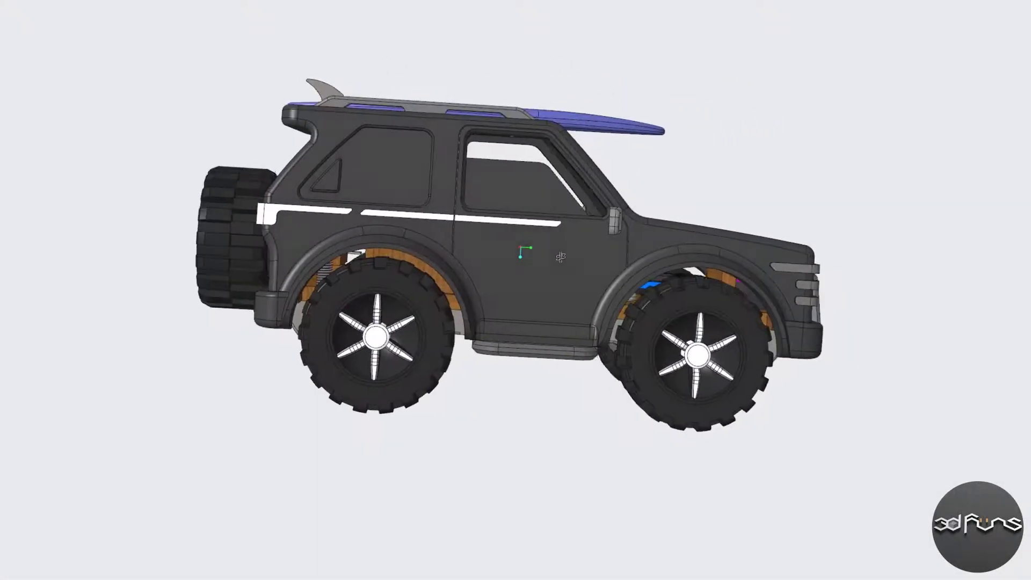
# Step: Orbit the finished toy SUV model to inspect its underside, top-rear and exploded rear side
pyautogui.moveTo(681, 266)
pyautogui.mouseDown(button='middle')
pyautogui.moveTo(587, 265)
pyautogui.moveTo(699, 168)
pyautogui.moveTo(725, 407)
pyautogui.moveTo(788, 334)
pyautogui.moveTo(935, 357)
pyautogui.moveTo(636, 314)
pyautogui.mouseUp(button='middle')
pyautogui.moveTo(674, 195)
pyautogui.mouseDown(button='middle')
pyautogui.moveTo(583, 220)
pyautogui.moveTo(921, 166)
pyautogui.mouseUp(button='middle')
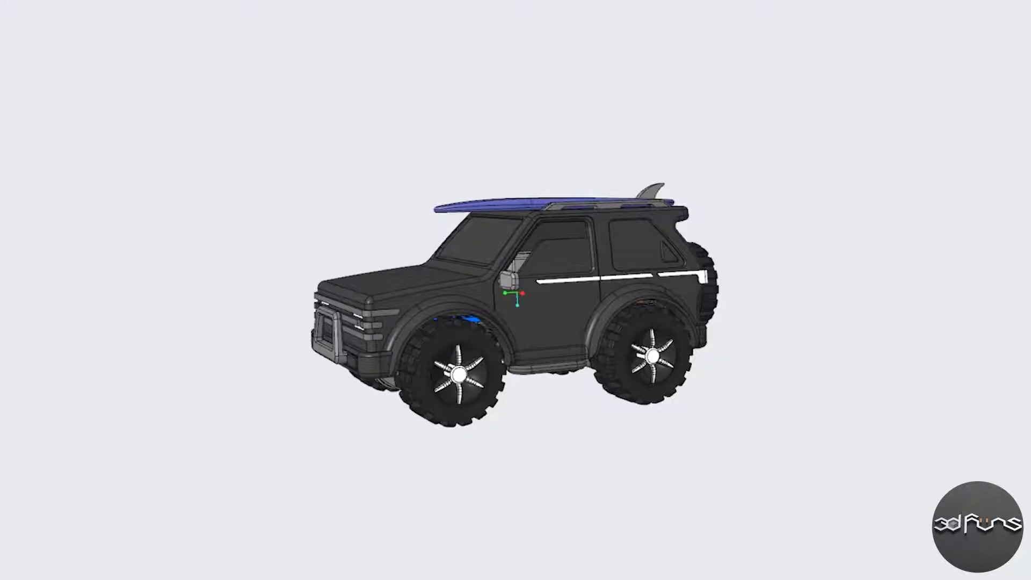
pyautogui.moveTo(661, 266)
pyautogui.mouseDown(button='middle')
pyautogui.moveTo(817, 272)
pyautogui.moveTo(582, 233)
pyautogui.mouseUp(button='middle')
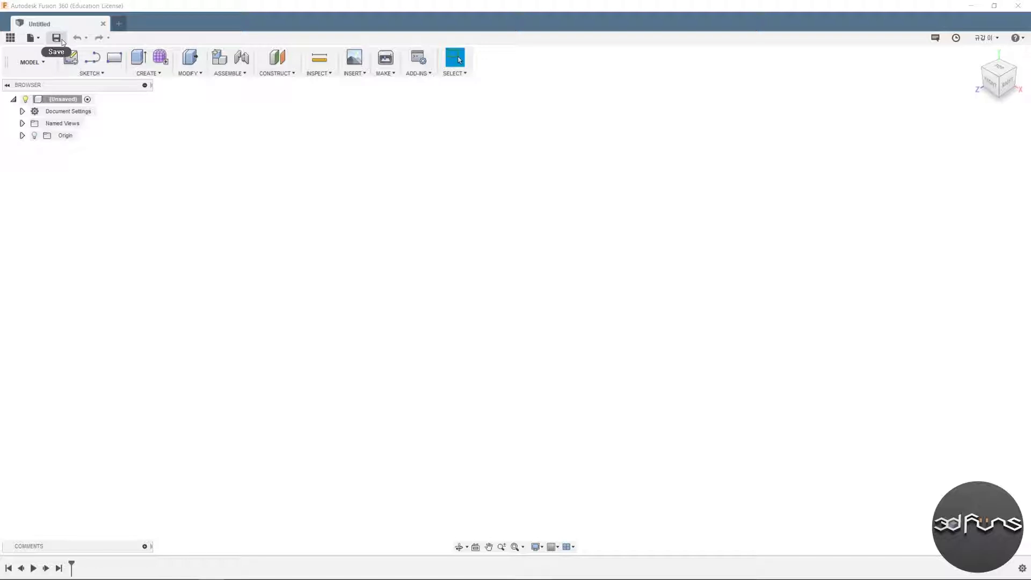
# Step: Save the empty design as rc_car_mn_body, show the origin planes, and view from the right
pyautogui.click(62, 42)
pyautogui.write('rc_car_mini_body')
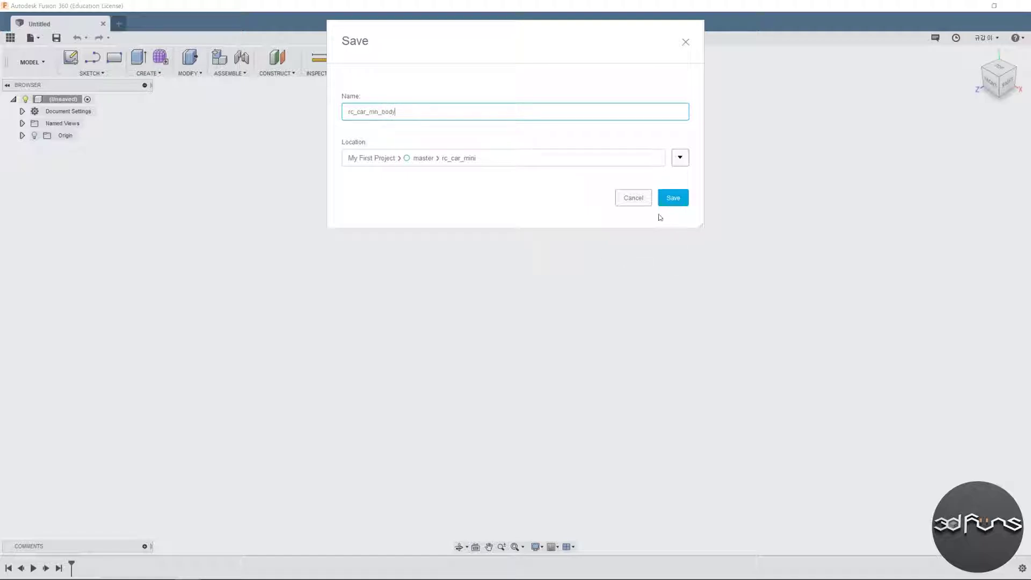
pyautogui.click(674, 200)
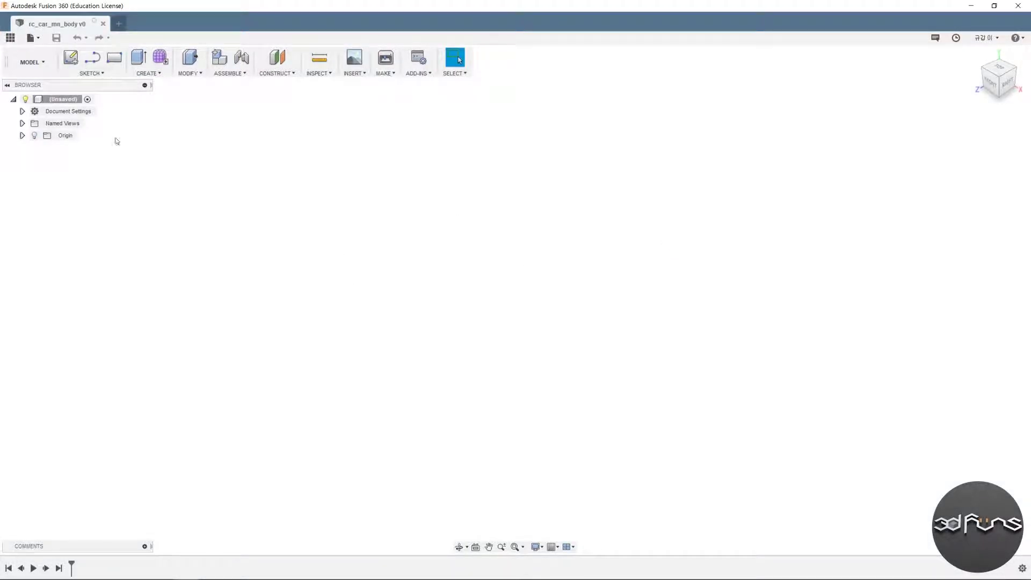
pyautogui.click(34, 136)
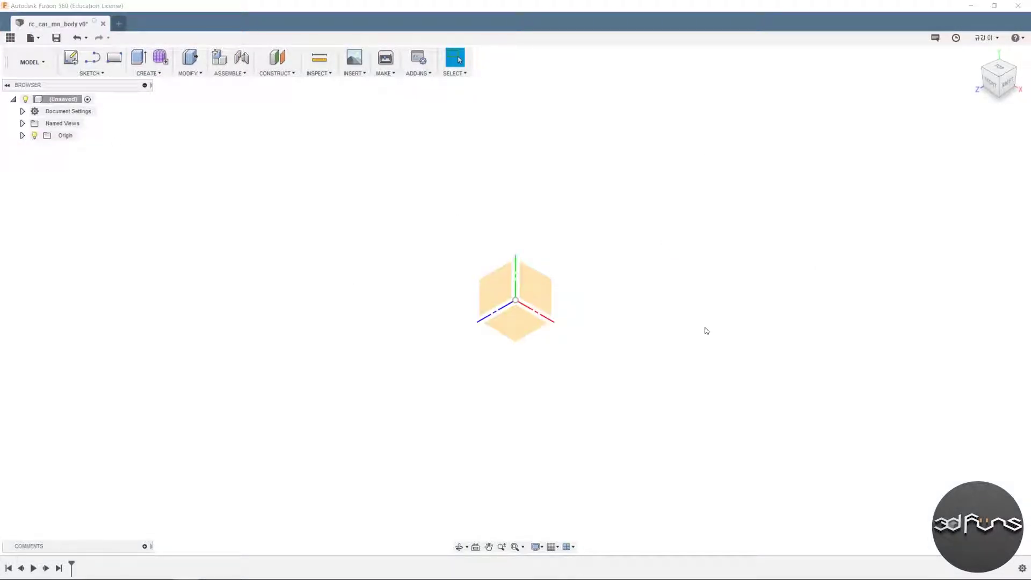
pyautogui.click(1007, 82)
# Step: Start a sketch on the side plane with a vertical construction line through the origin
pyautogui.click(91, 73)
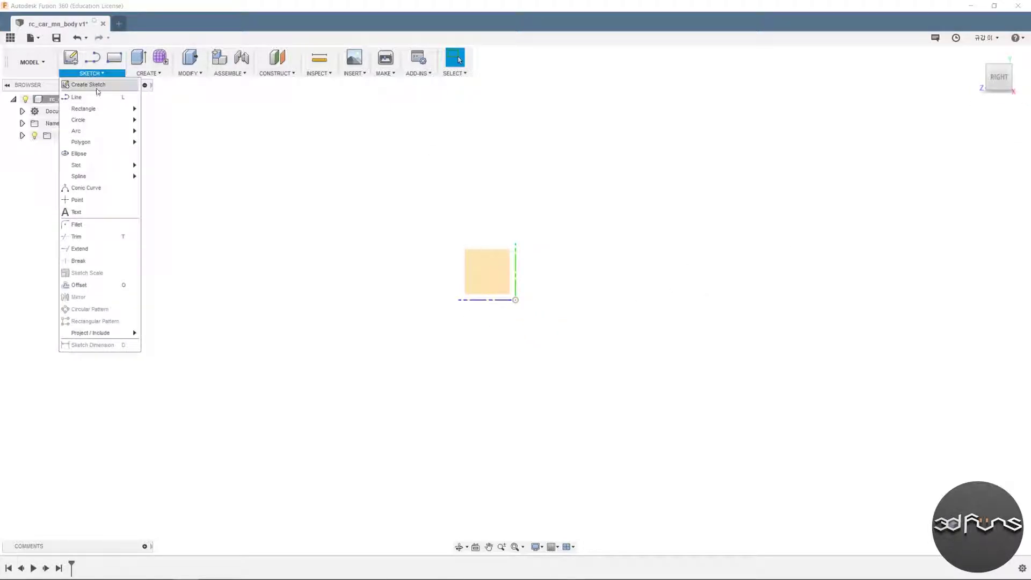
pyautogui.click(473, 272)
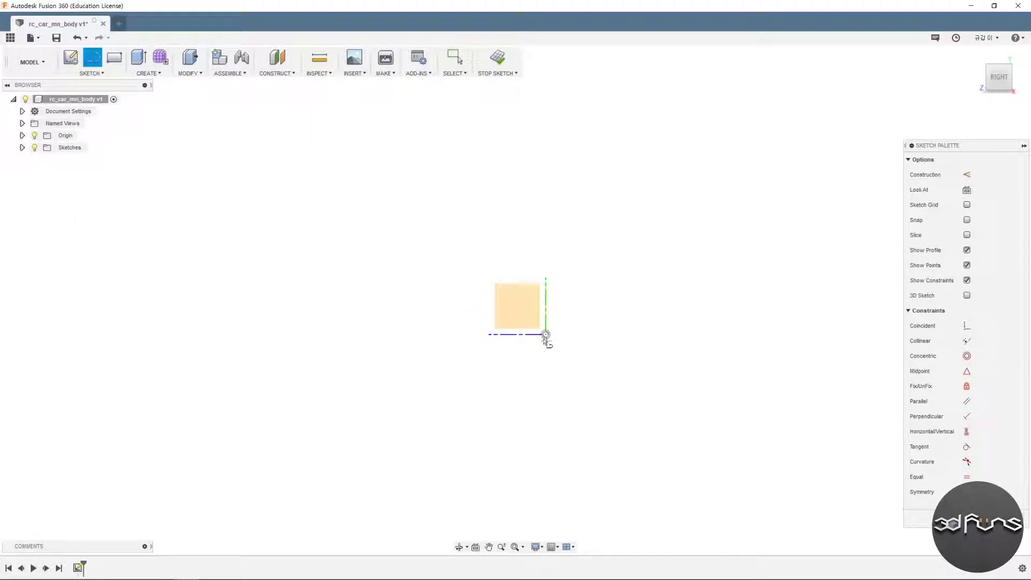
pyautogui.click(545, 335)
pyautogui.click(545, 386)
pyautogui.press('Escape')
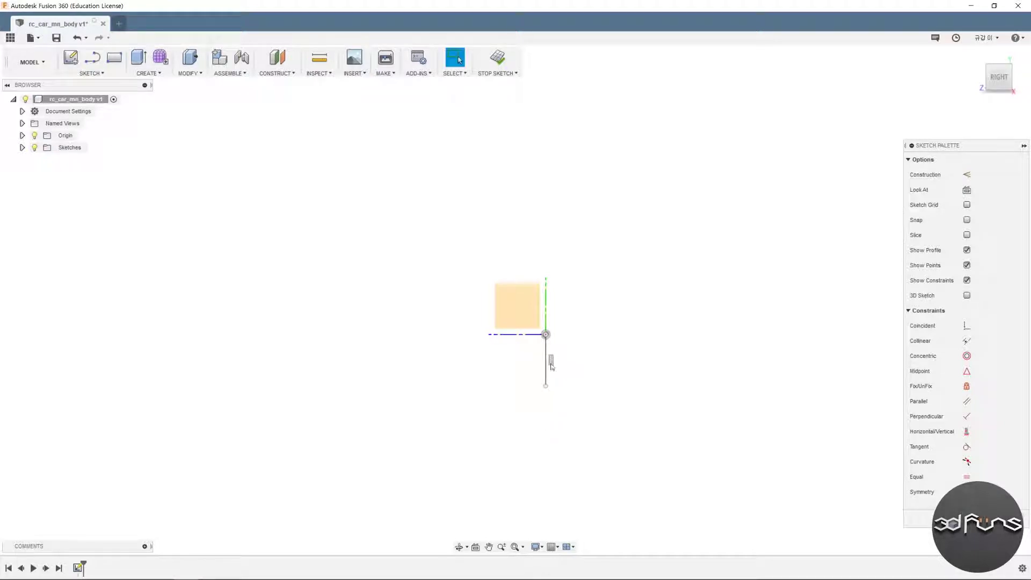
pyautogui.click(967, 175)
# Step: Draw a horizontal base line with short uprights at its left and right ends
pyautogui.press('r')
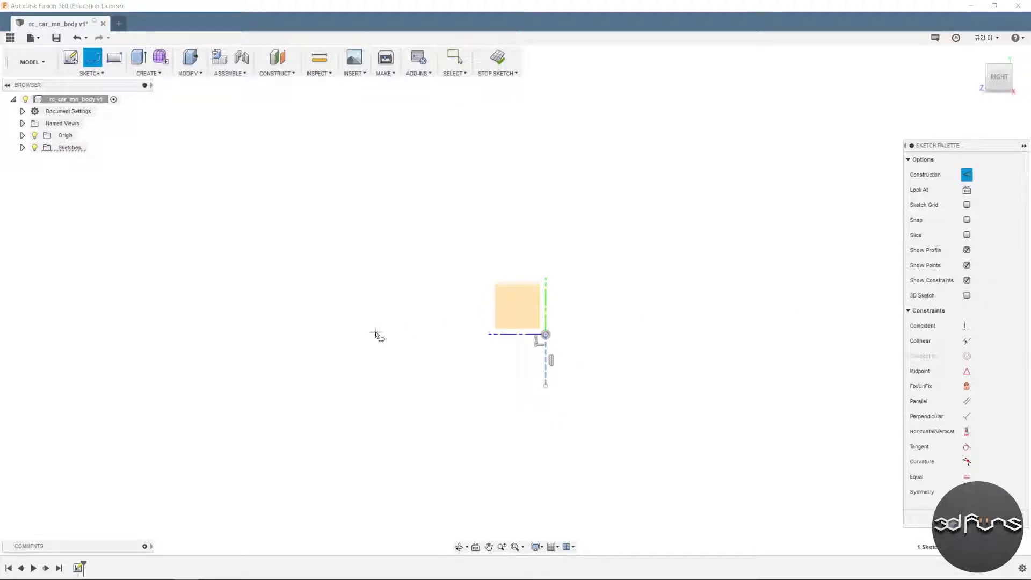
pyautogui.click(372, 329)
pyautogui.click(718, 329)
pyautogui.click(718, 274)
pyautogui.press('Escape')
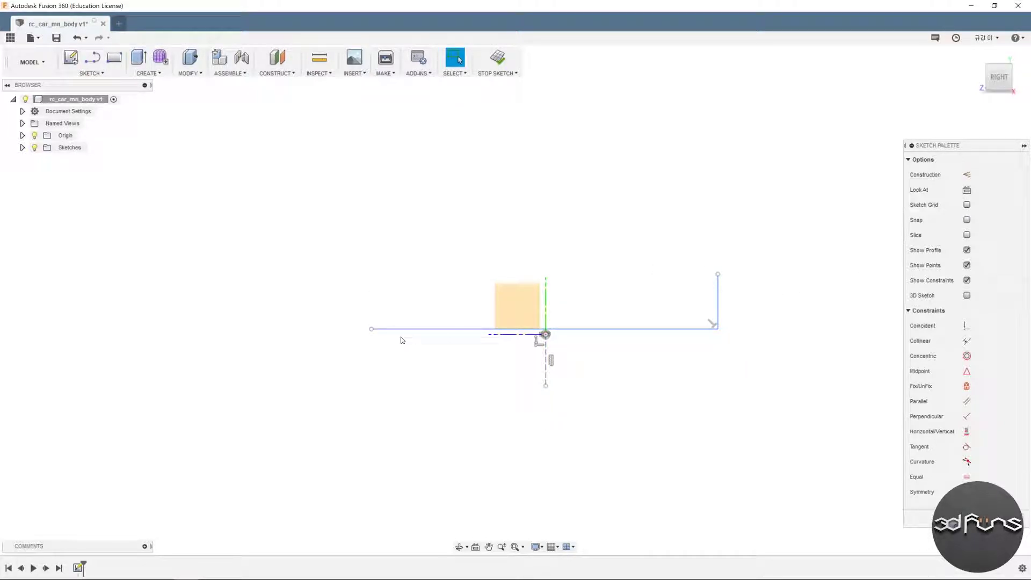
pyautogui.click(100, 77)
pyautogui.click(89, 86)
pyautogui.click(372, 329)
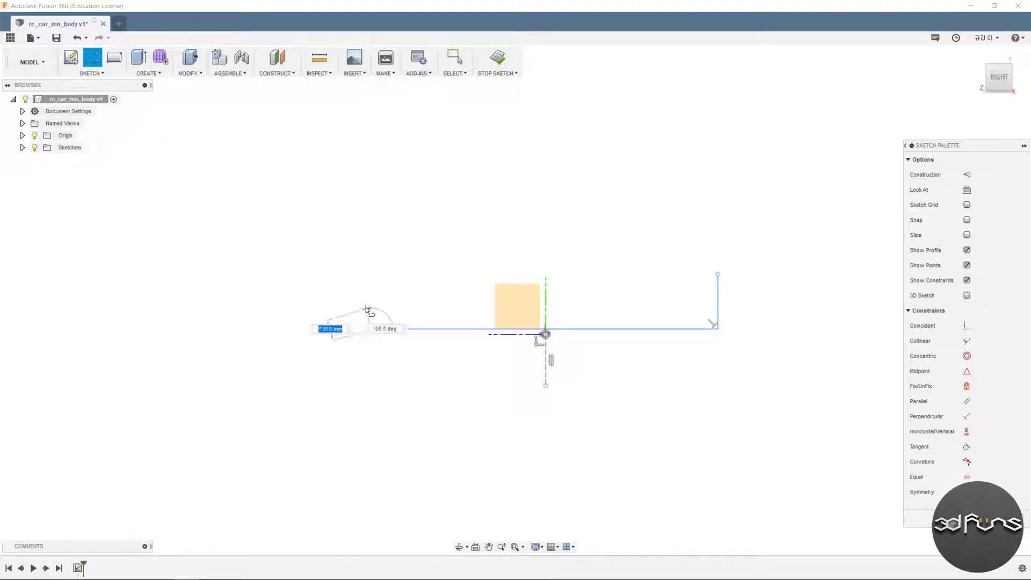
pyautogui.click(372, 294)
pyautogui.press('Escape')
# Step: Dimension the left upright 22 tall and its distance from the origin 54.5
pyautogui.press('d')
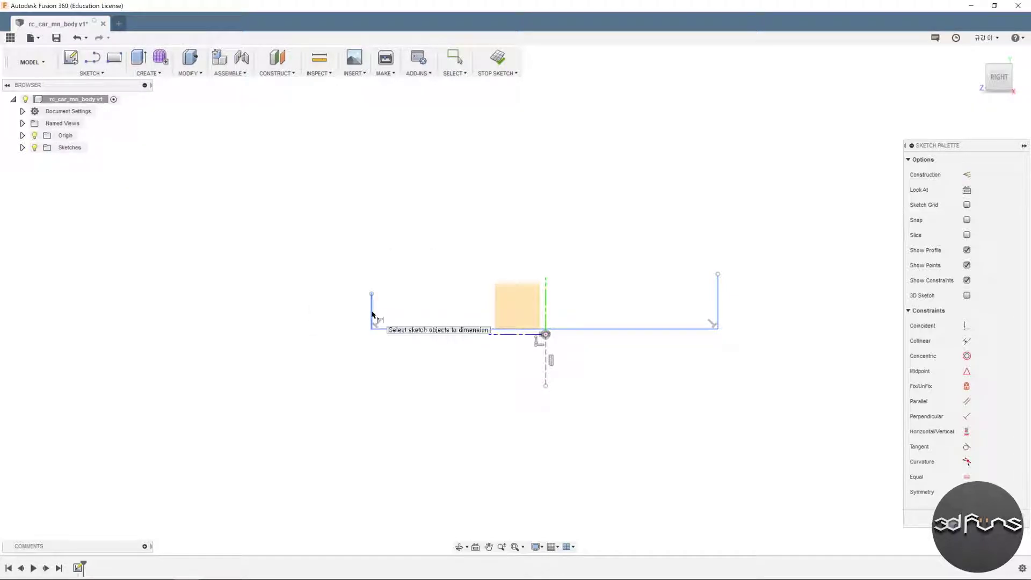
pyautogui.click(371, 312)
pyautogui.write('22')
pyautogui.press('Return')
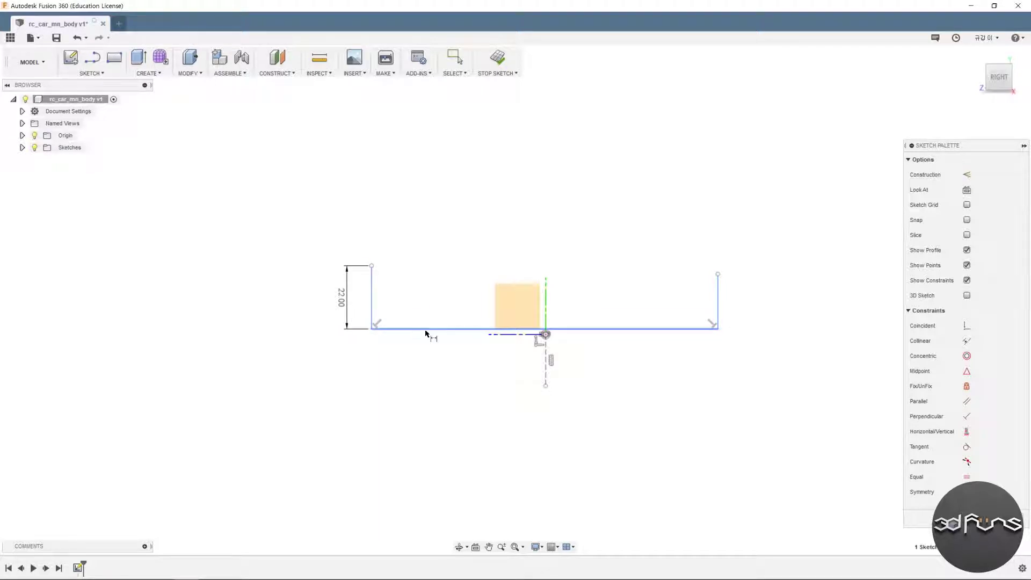
pyautogui.click(428, 328)
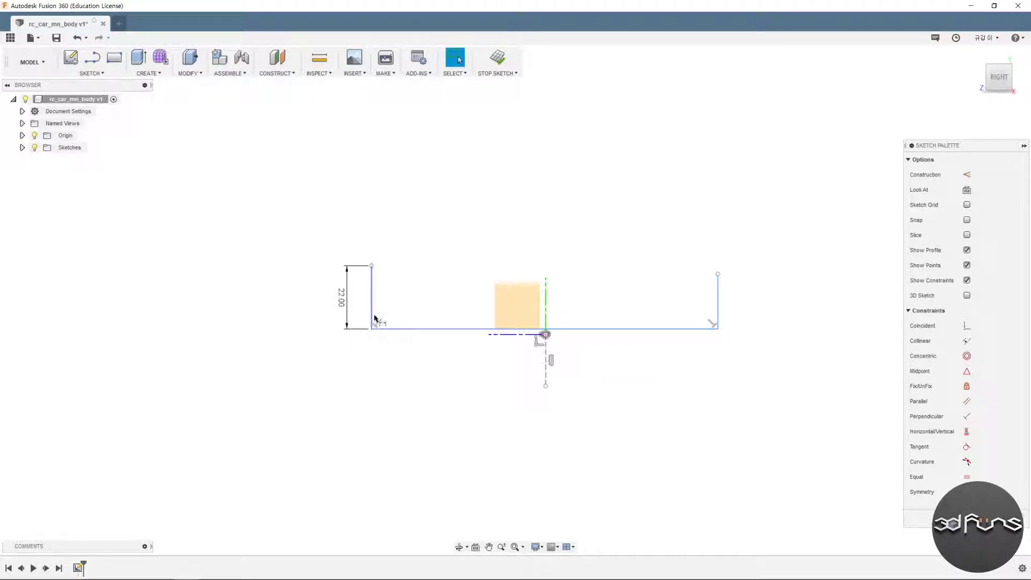
pyautogui.click(545, 334)
pyautogui.click(465, 388)
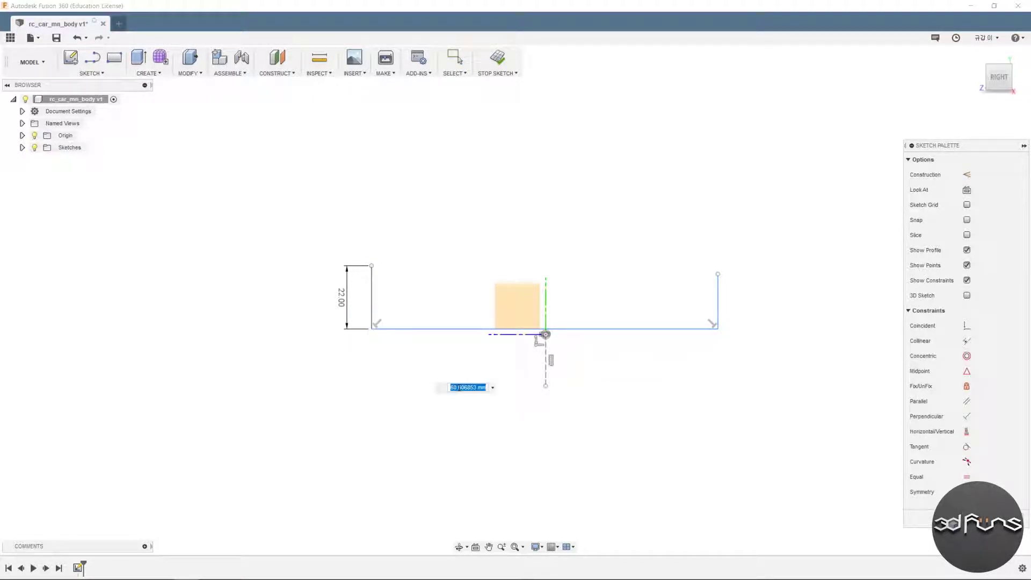
pyautogui.write('54.5')
pyautogui.press('Return')
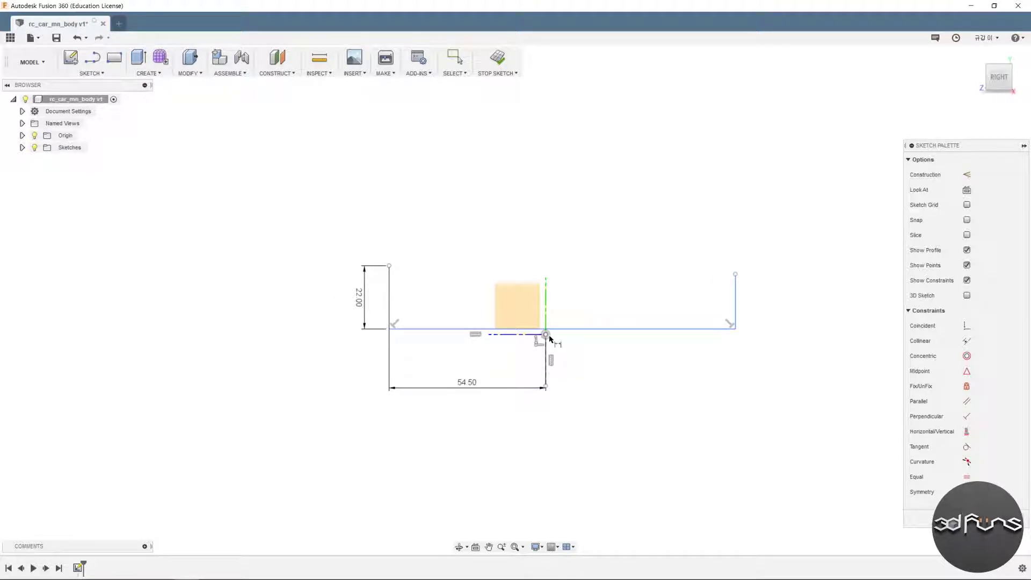
# Step: Dimension the right upright 55 from the origin and 26 tall
pyautogui.click(545, 334)
pyautogui.click(734, 322)
pyautogui.click(641, 388)
pyautogui.write('55')
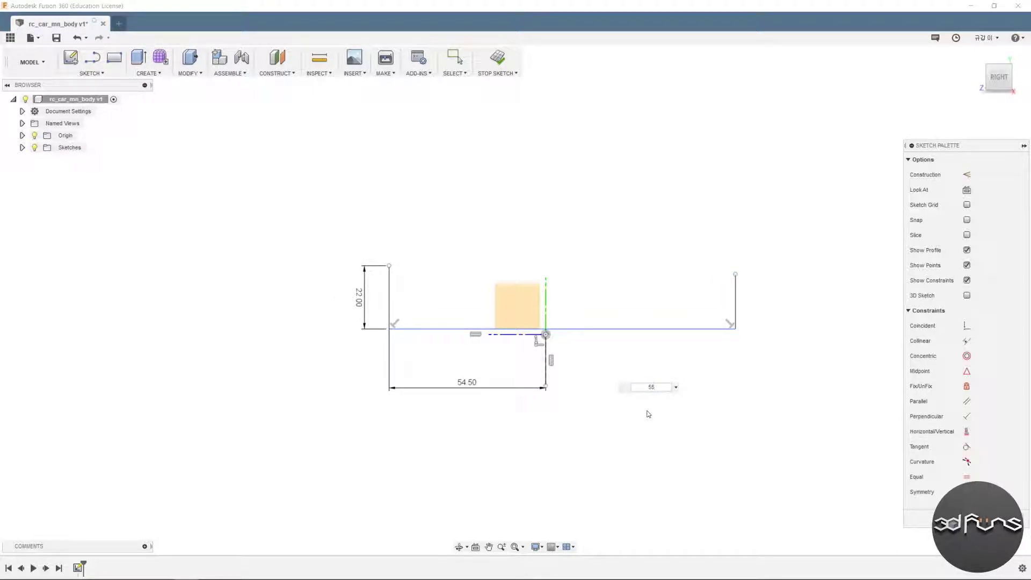
pyautogui.press('Return')
pyautogui.click(707, 303)
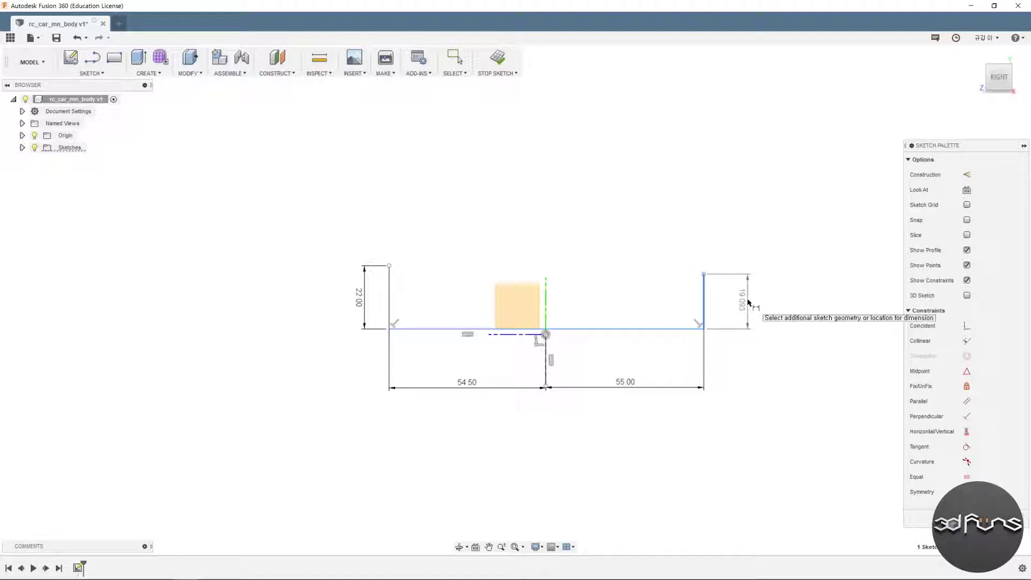
pyautogui.click(747, 300)
pyautogui.write('26')
pyautogui.press('Return')
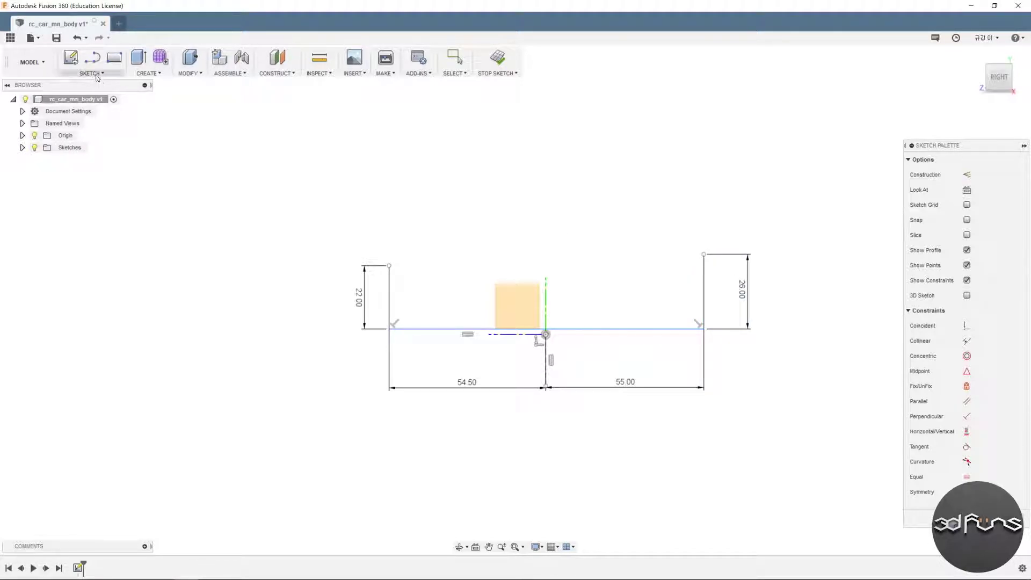
# Step: Draw the hood and windshield arcs from the left upright, then a horizontal roof line
pyautogui.click(91, 73)
pyautogui.click(161, 144)
pyautogui.click(389, 265)
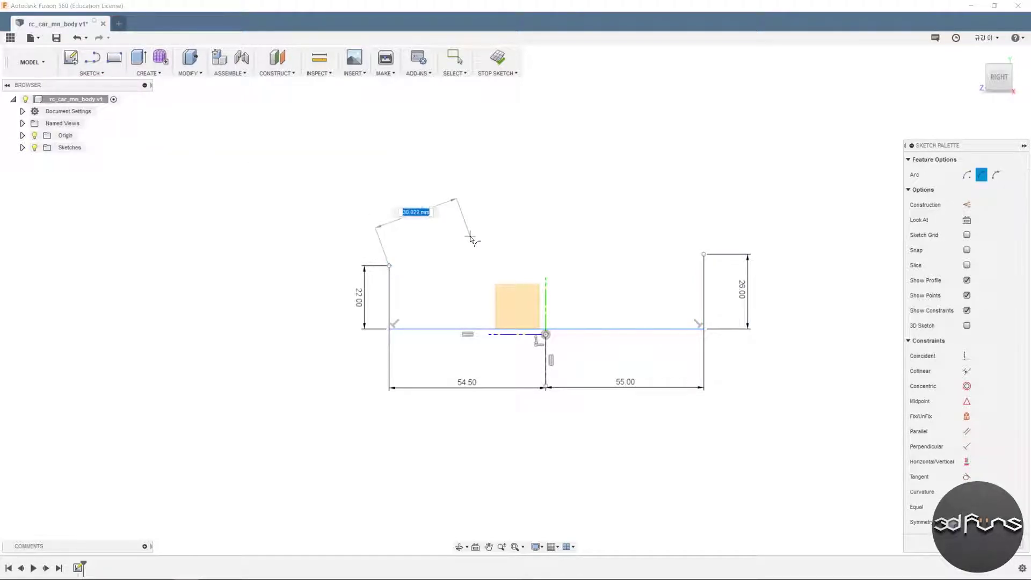
pyautogui.click(503, 233)
pyautogui.click(552, 181)
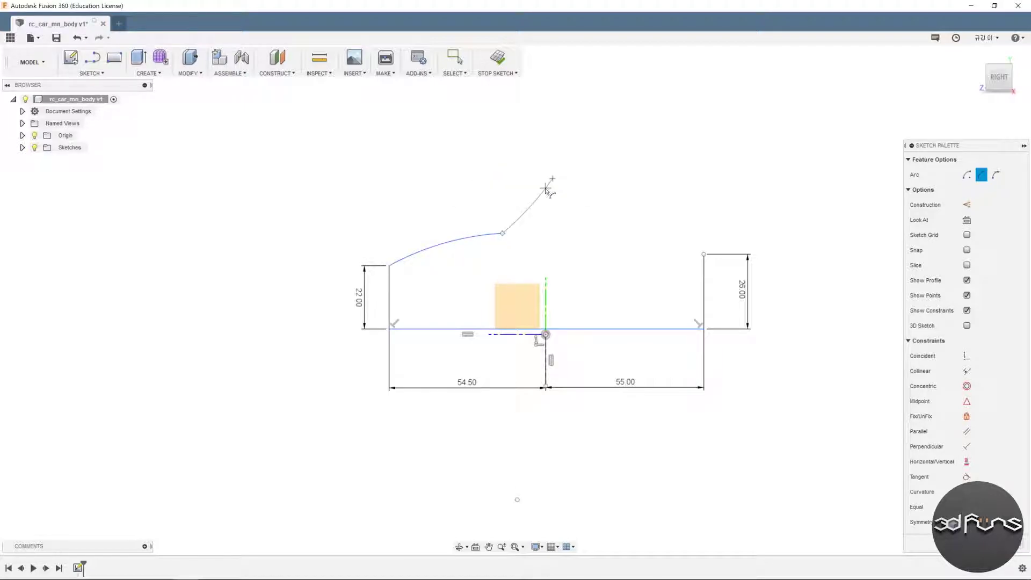
pyautogui.press('l')
pyautogui.click(552, 178)
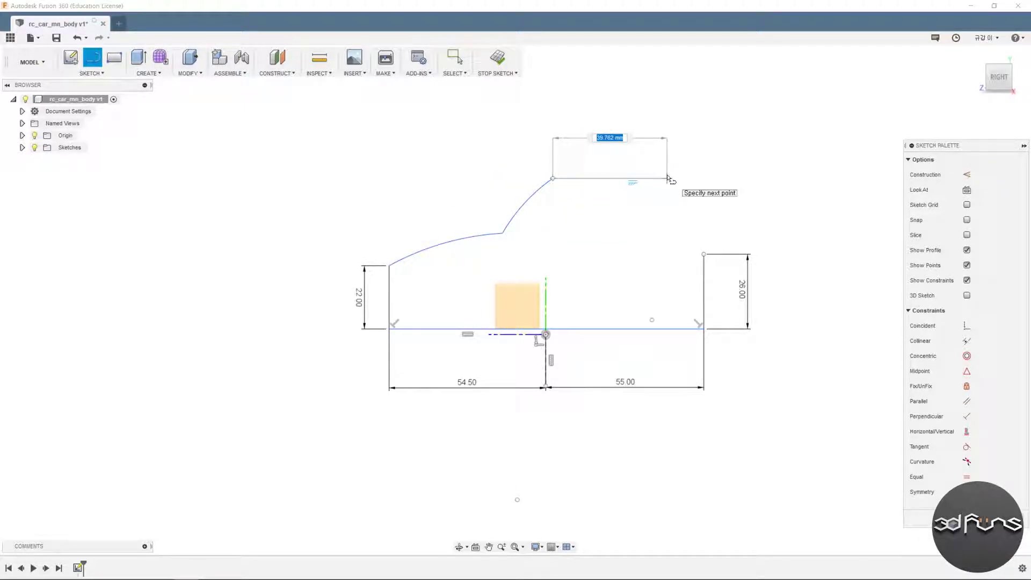
pyautogui.click(667, 178)
pyautogui.press('Escape')
# Step: Close the profile with a three-point rear arc and make the base line coincident with the origin
pyautogui.click(91, 73)
pyautogui.click(172, 131)
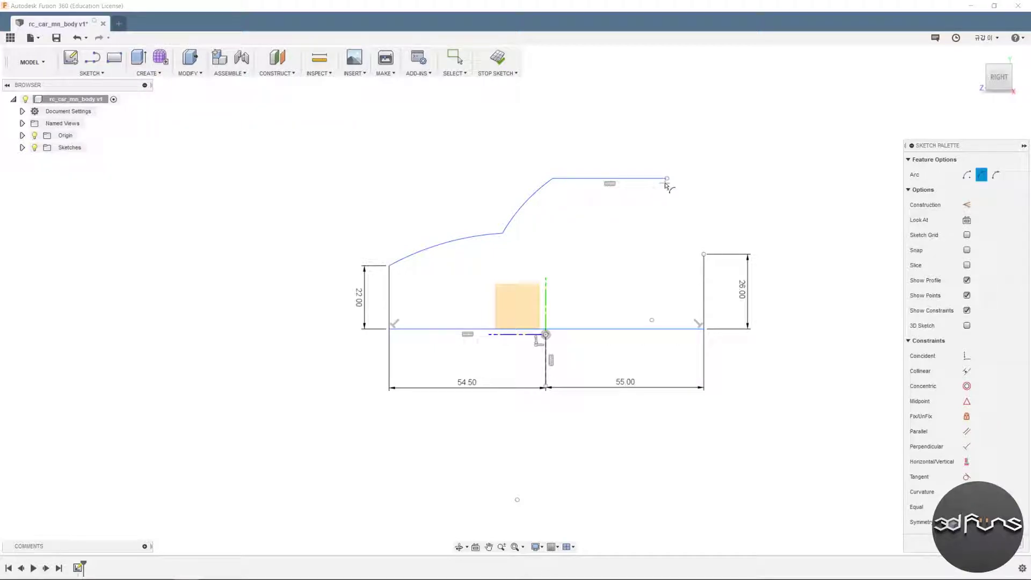
pyautogui.click(667, 178)
pyautogui.click(704, 253)
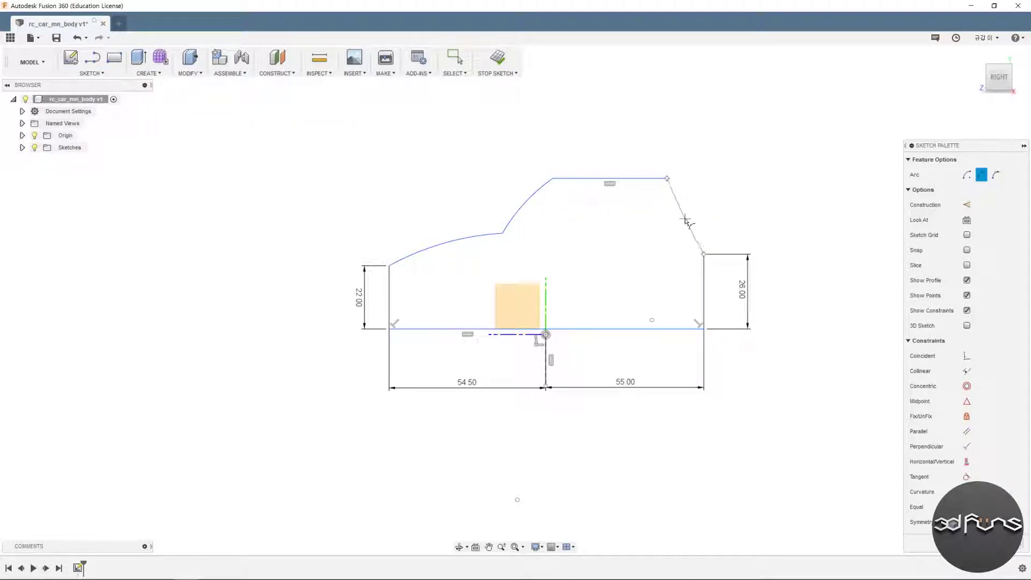
pyautogui.click(688, 215)
pyautogui.press('Escape')
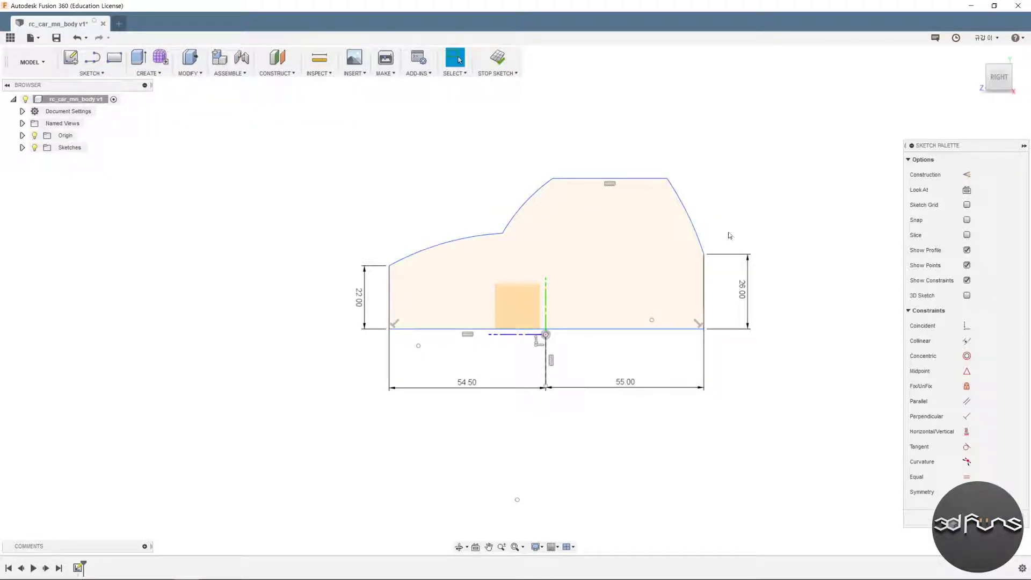
pyautogui.click(623, 186)
pyautogui.click(966, 326)
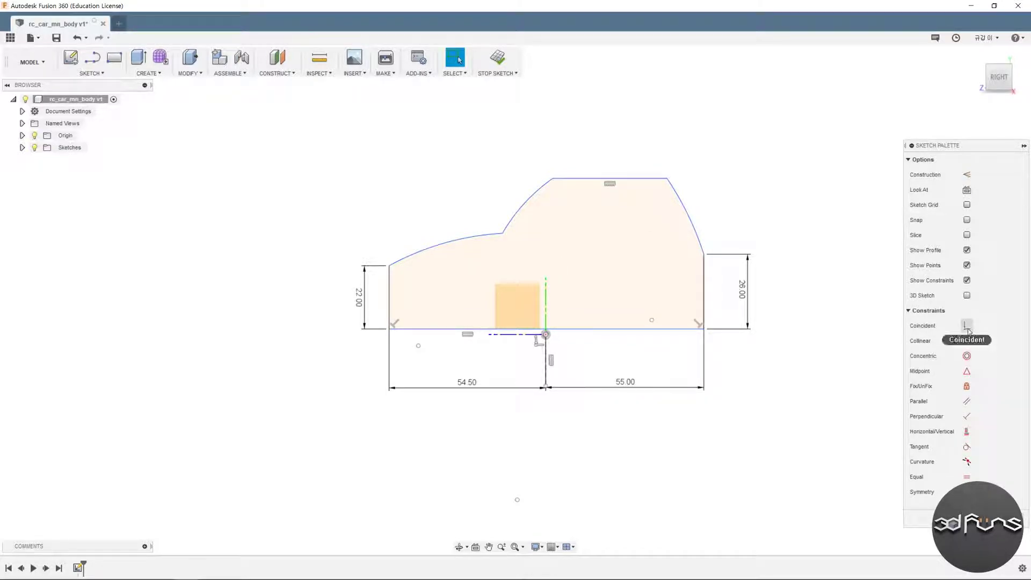
pyautogui.click(544, 330)
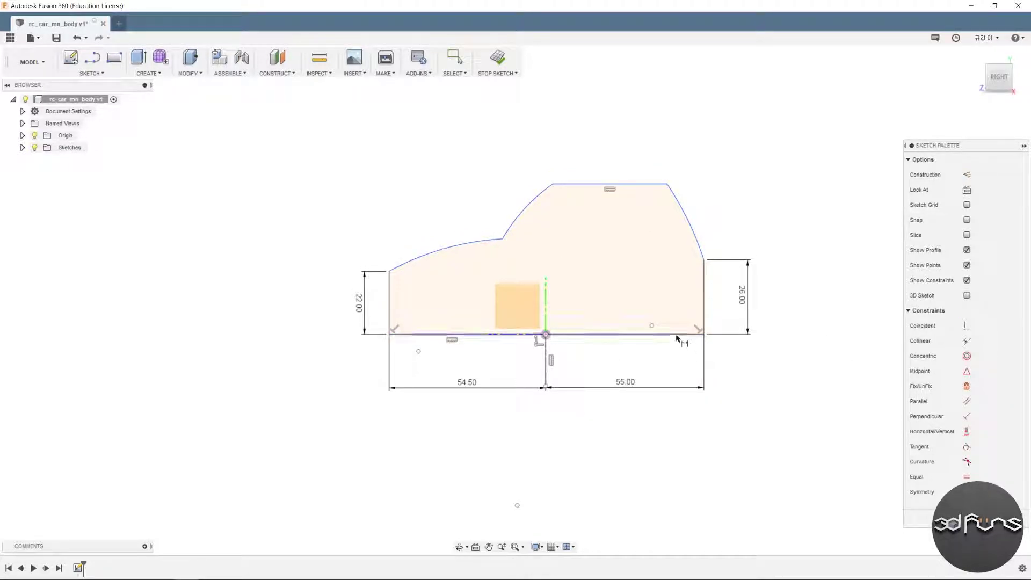
# Step: Dimension the overall height 44 and the rear slope's horizontal offset 15
pyautogui.press('d')
pyautogui.click(689, 223)
pyautogui.click(791, 247)
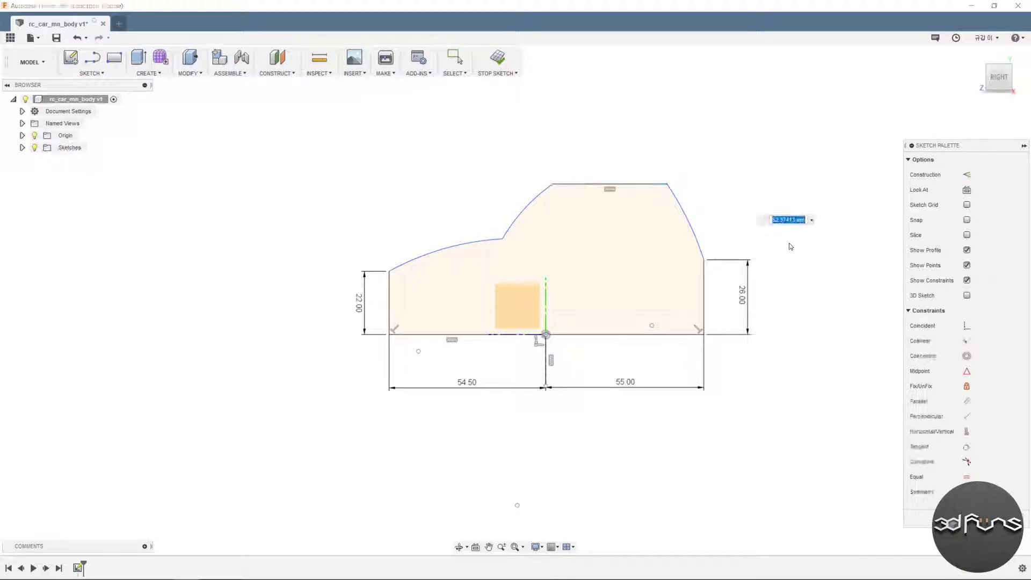
pyautogui.write('44')
pyautogui.press('Return')
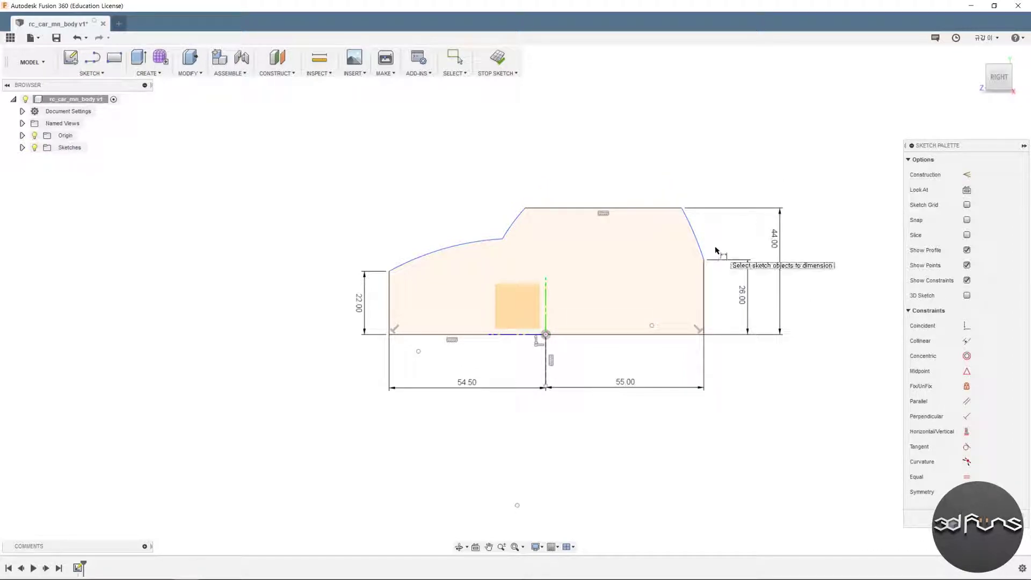
pyautogui.click(682, 209)
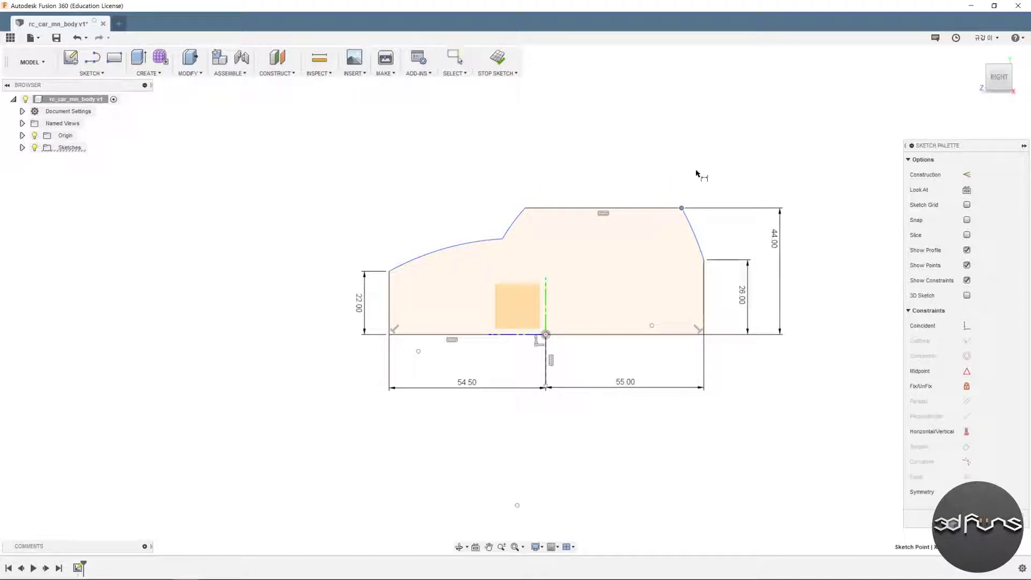
pyautogui.click(704, 275)
pyautogui.click(693, 173)
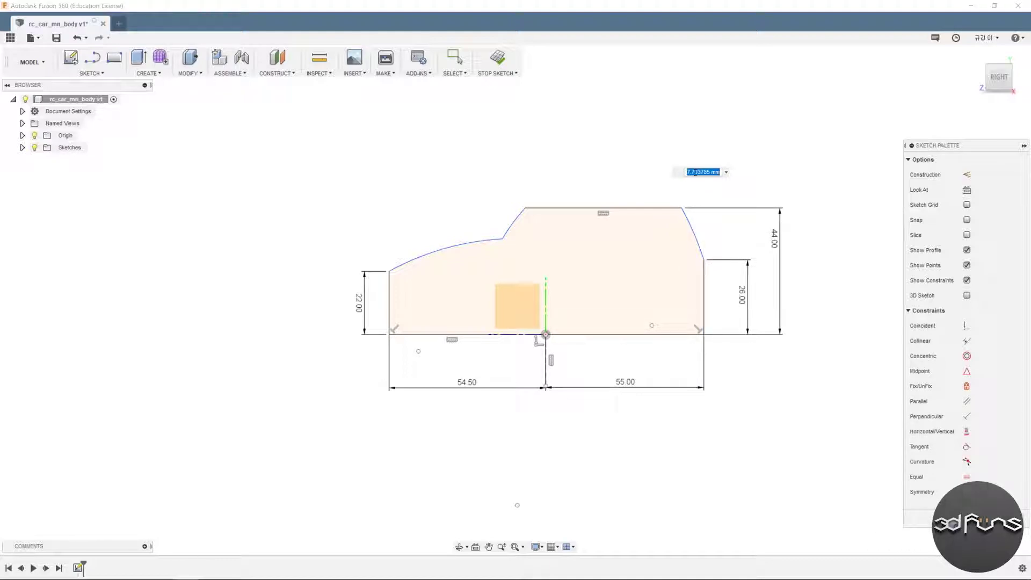
pyautogui.write('15')
pyautogui.press('Return')
# Step: Dimension the rear arc radius R85 and the front horizontal distance 36
pyautogui.click(667, 228)
pyautogui.click(720, 197)
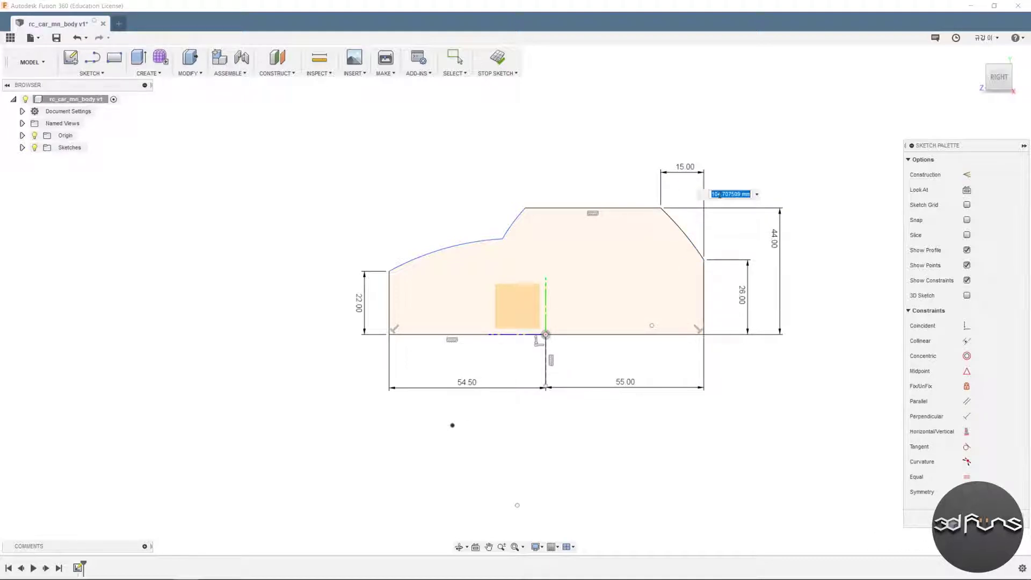
pyautogui.press('Return')
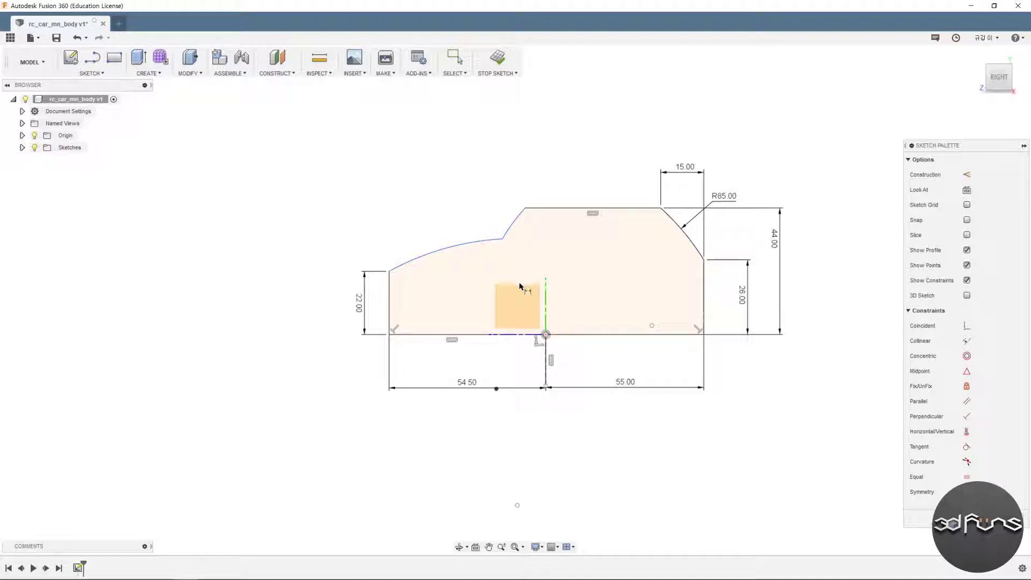
pyautogui.click(504, 242)
pyautogui.click(391, 317)
pyautogui.click(424, 187)
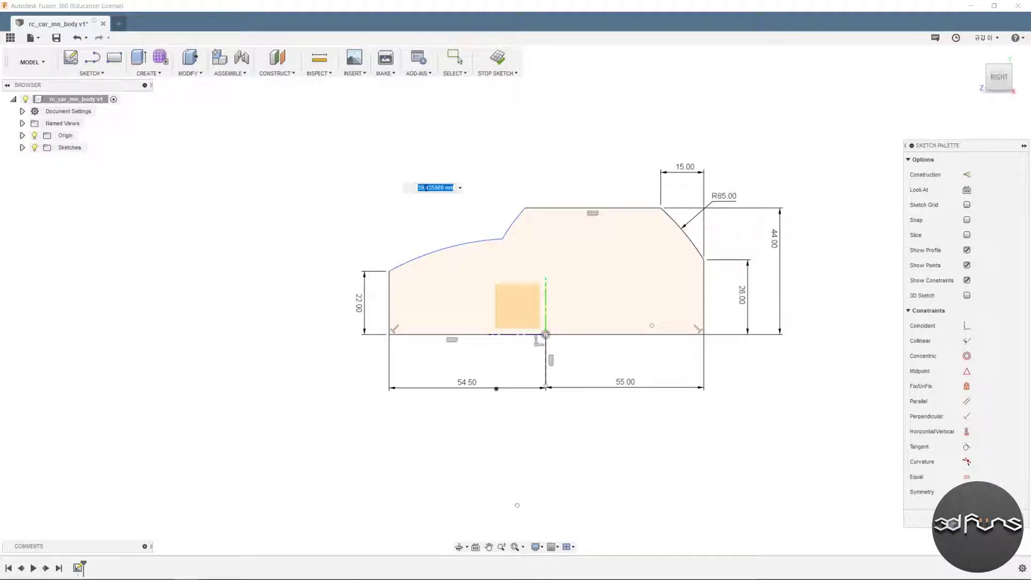
pyautogui.write('36')
pyautogui.press('Return')
# Step: Add a 26 height dimension and give the shallow front arc radius R500
pyautogui.click(492, 241)
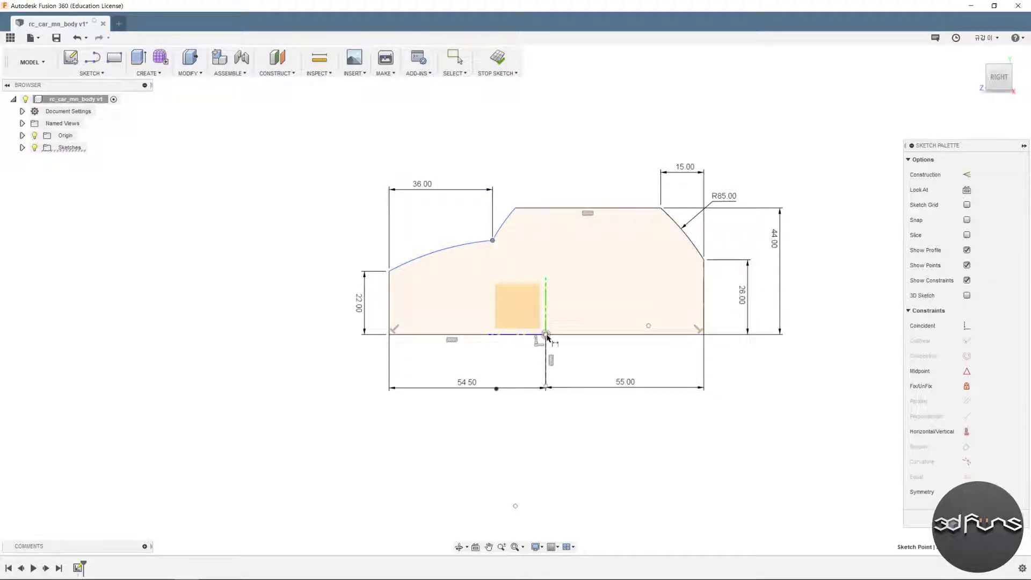
pyautogui.click(546, 334)
pyautogui.click(573, 288)
pyautogui.write('26')
pyautogui.press('Return')
pyautogui.click(459, 262)
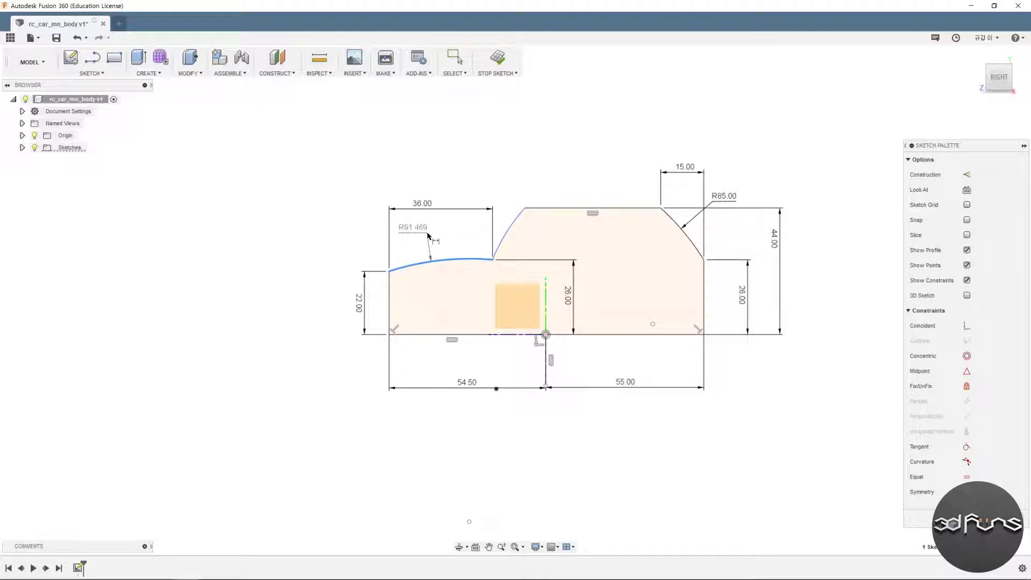
pyautogui.click(438, 232)
pyautogui.write('500')
pyautogui.press('Return')
# Step: Set the windshield arc to R230 and a 52.50 distance, then move the radius labels near their arcs
pyautogui.click(505, 233)
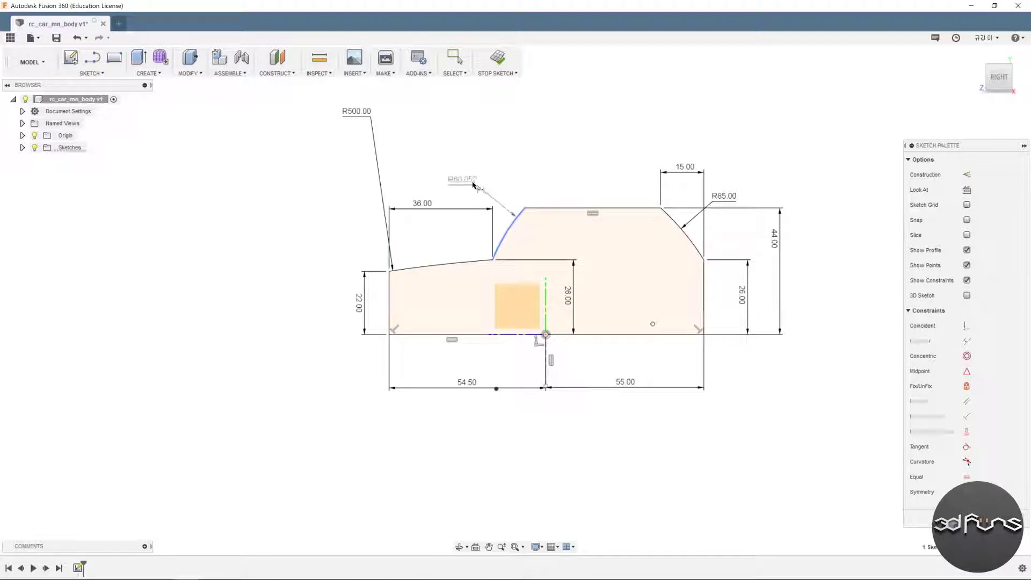
pyautogui.click(470, 181)
pyautogui.write('30')
pyautogui.press('Return')
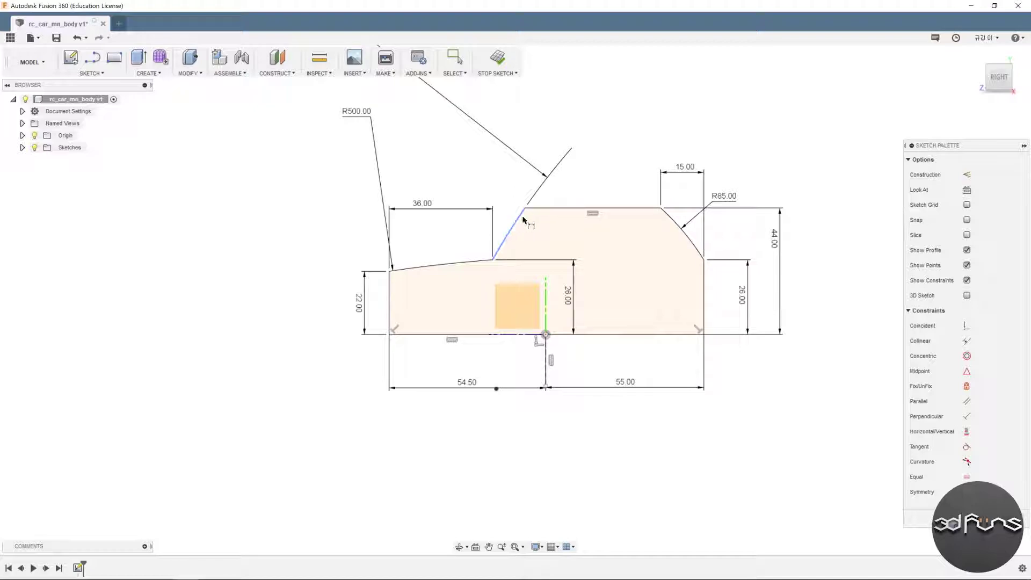
pyautogui.click(524, 210)
pyautogui.click(389, 296)
pyautogui.click(451, 177)
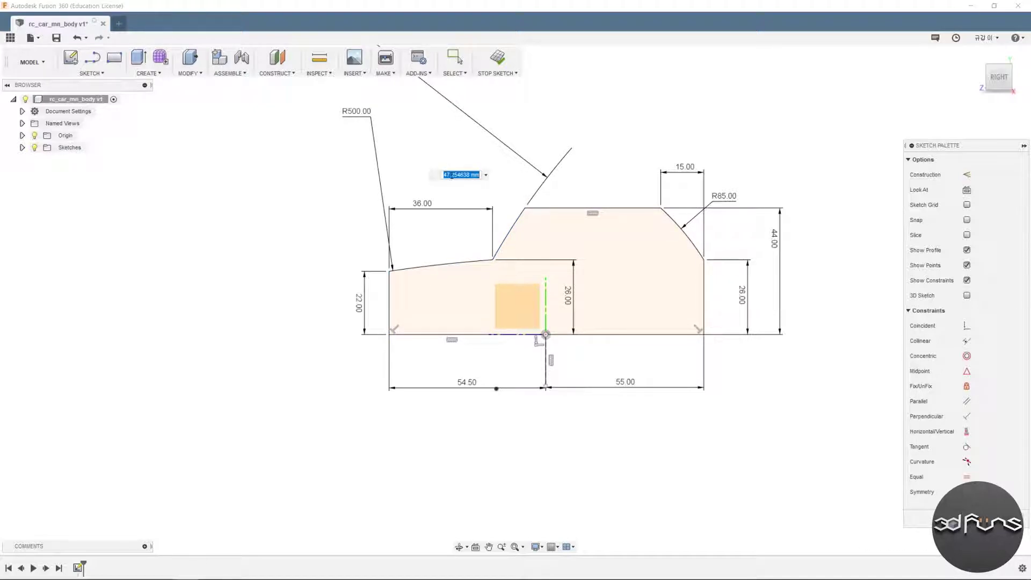
pyautogui.write('.5')
pyautogui.press('Return')
pyautogui.moveTo(278, 131); pyautogui.dragTo(499, 200)
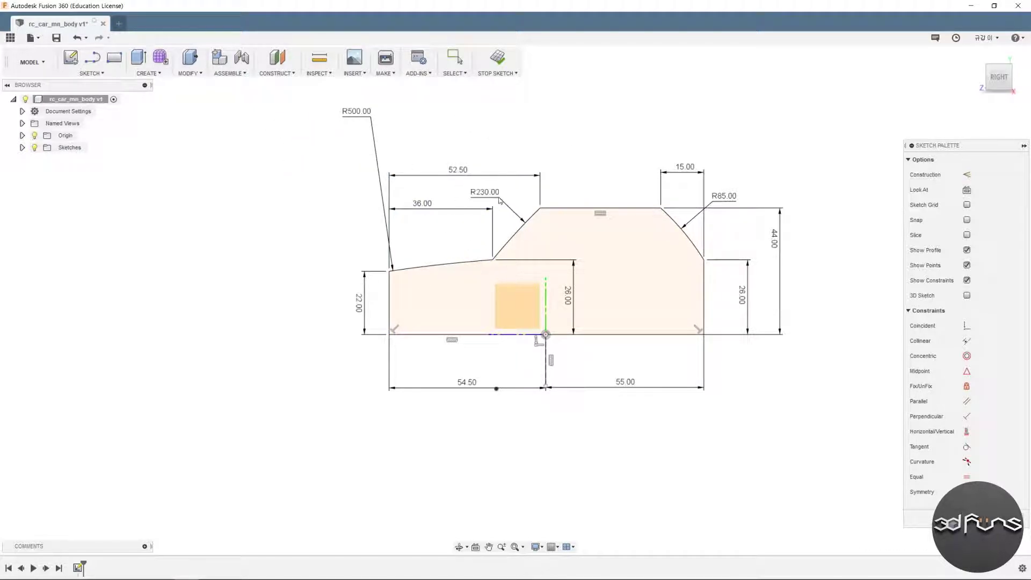
pyautogui.moveTo(353, 116); pyautogui.dragTo(440, 237)
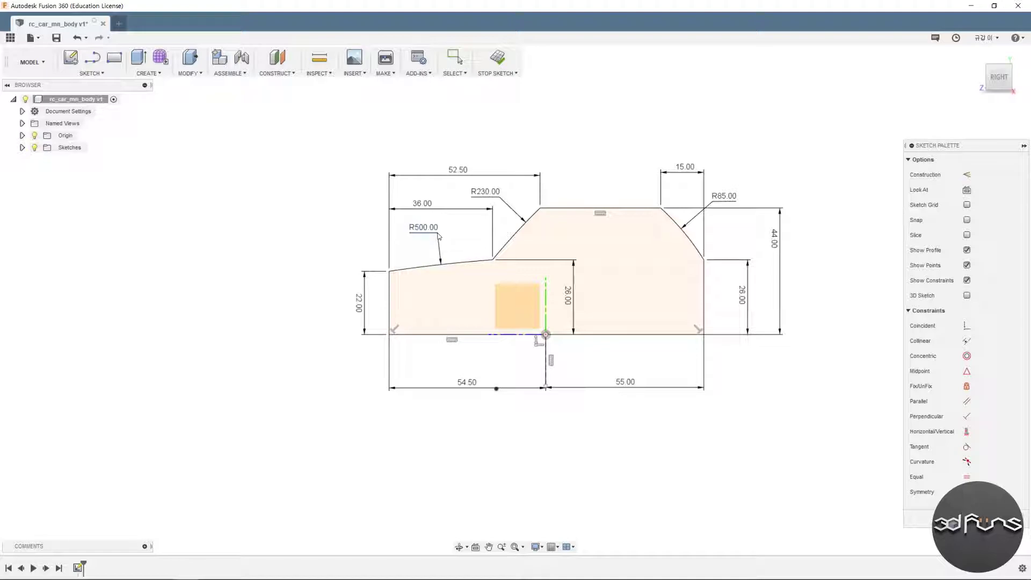
# Step: Finish the profile, then start a new side sketch with a vertical line and arc at the rear end
pyautogui.click(497, 58)
pyautogui.click(81, 71)
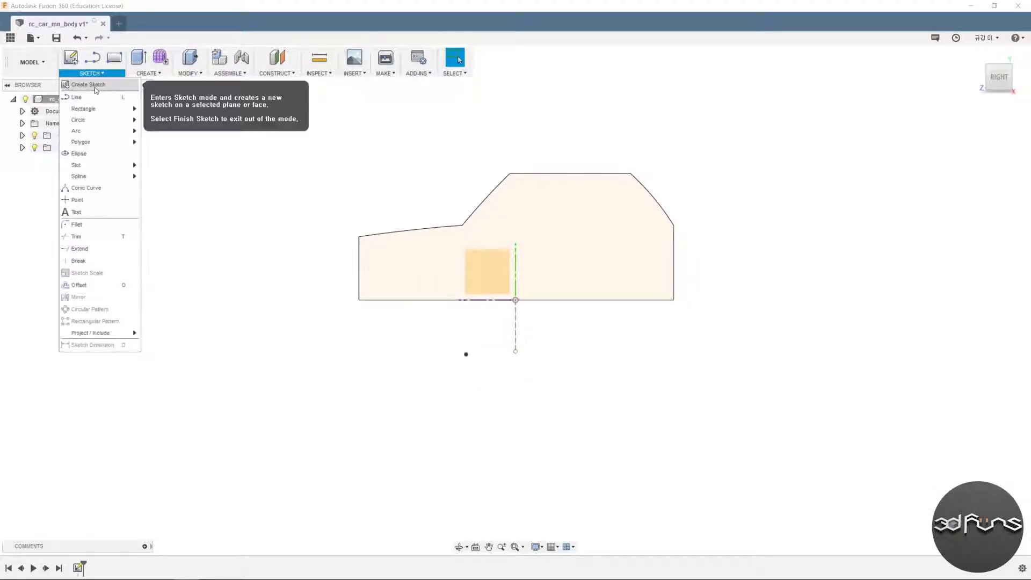
pyautogui.click(719, 314)
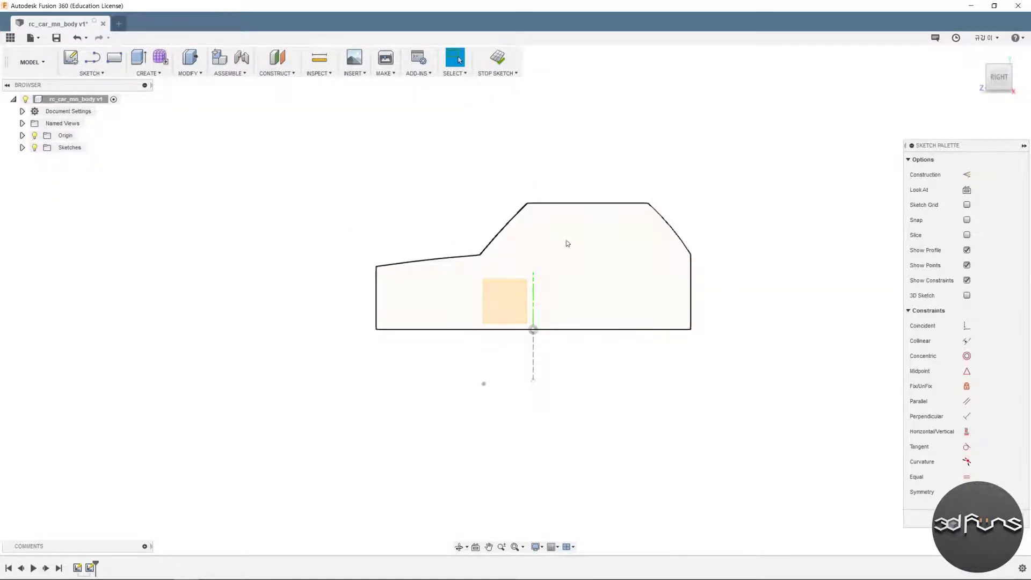
pyautogui.press('l')
pyautogui.scroll(3, 692, 332)
pyautogui.click(682, 317)
pyautogui.click(682, 258)
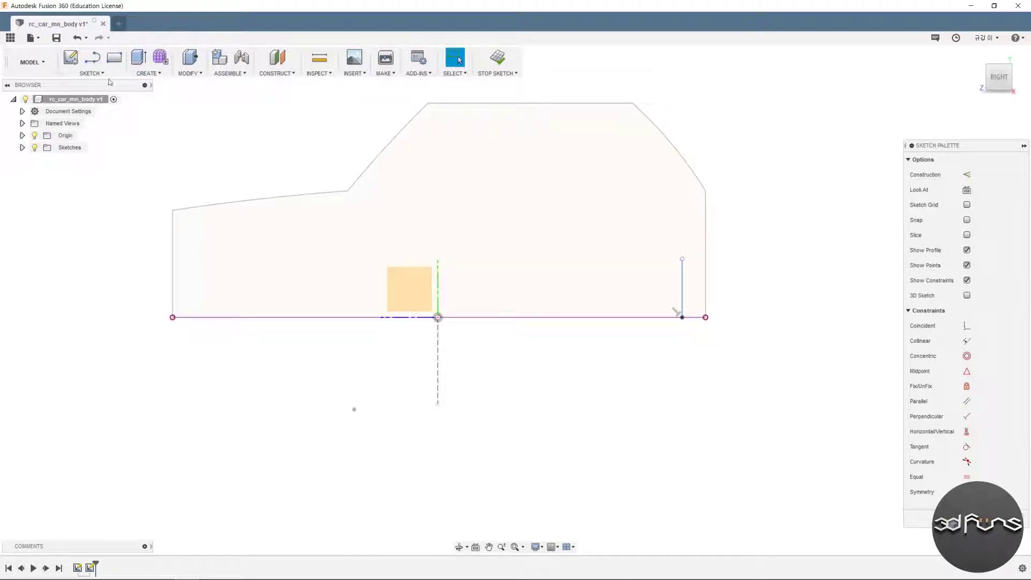
pyautogui.click(91, 73)
pyautogui.click(163, 134)
pyautogui.click(682, 259)
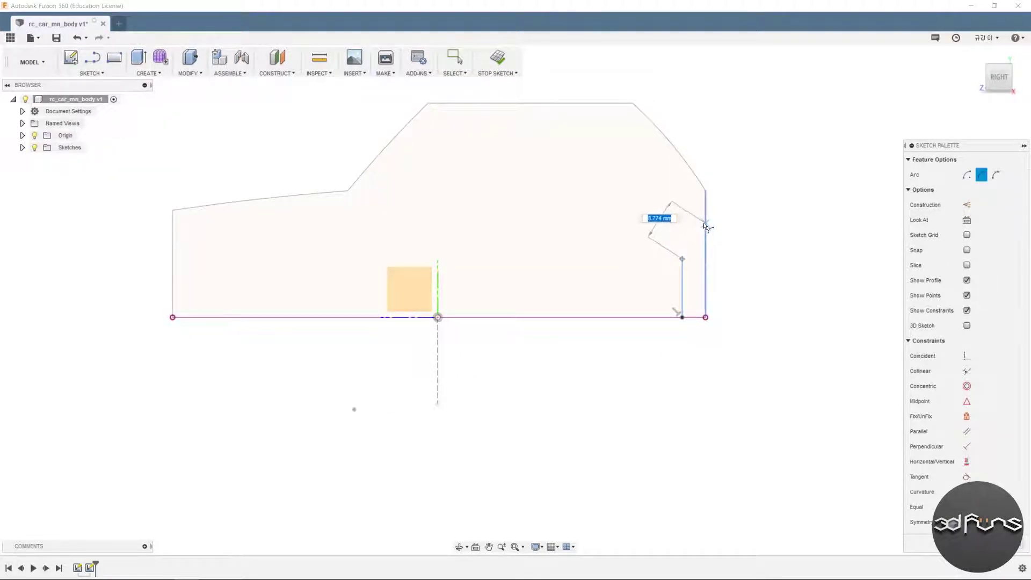
pyautogui.click(705, 223)
# Step: Dimension the right edge height 18 and the strip's width gap 2
pyautogui.press('d')
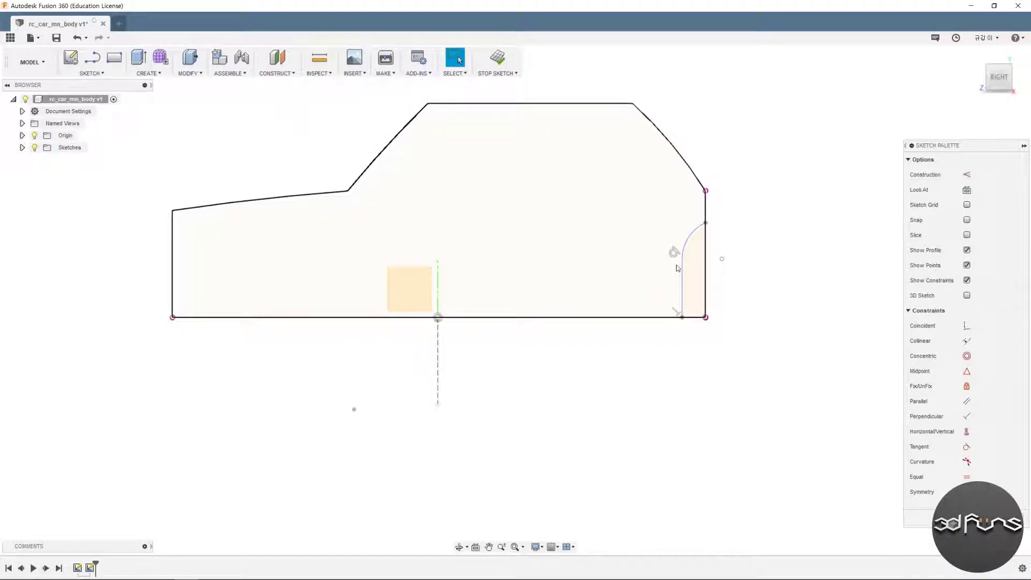
pyautogui.click(705, 271)
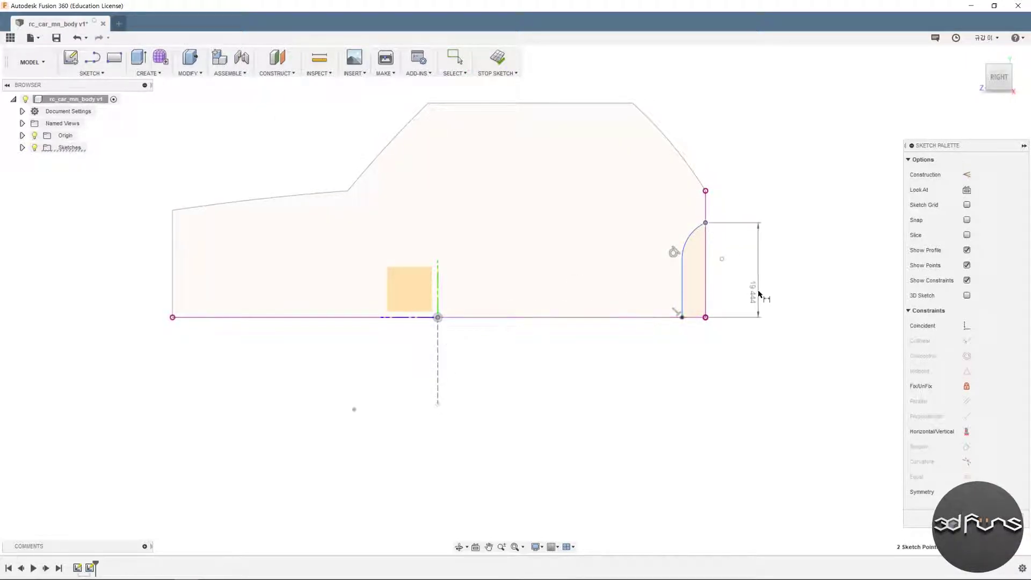
pyautogui.click(758, 284)
pyautogui.write('18')
pyautogui.press('Return')
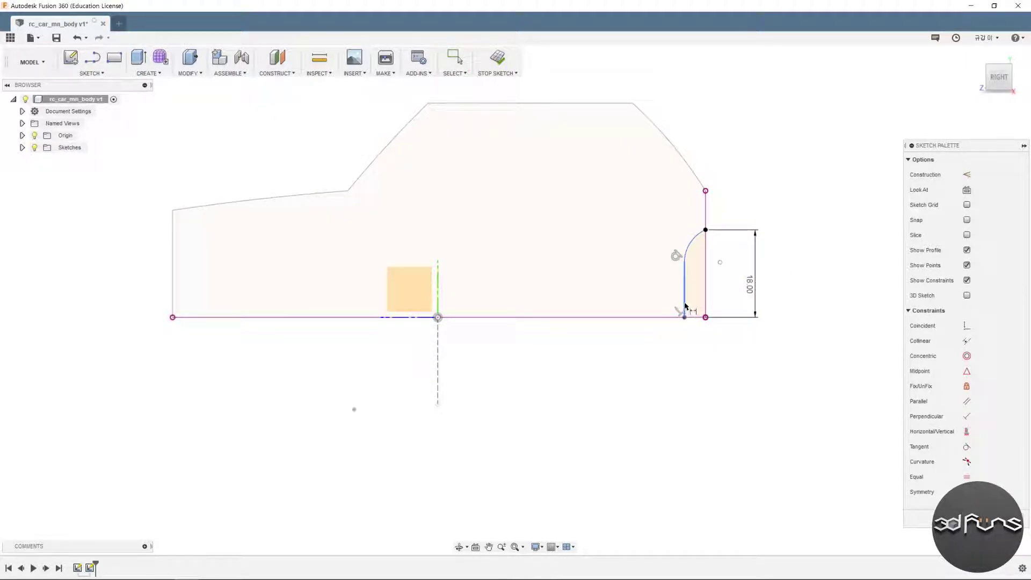
pyautogui.click(686, 307)
pyautogui.click(732, 355)
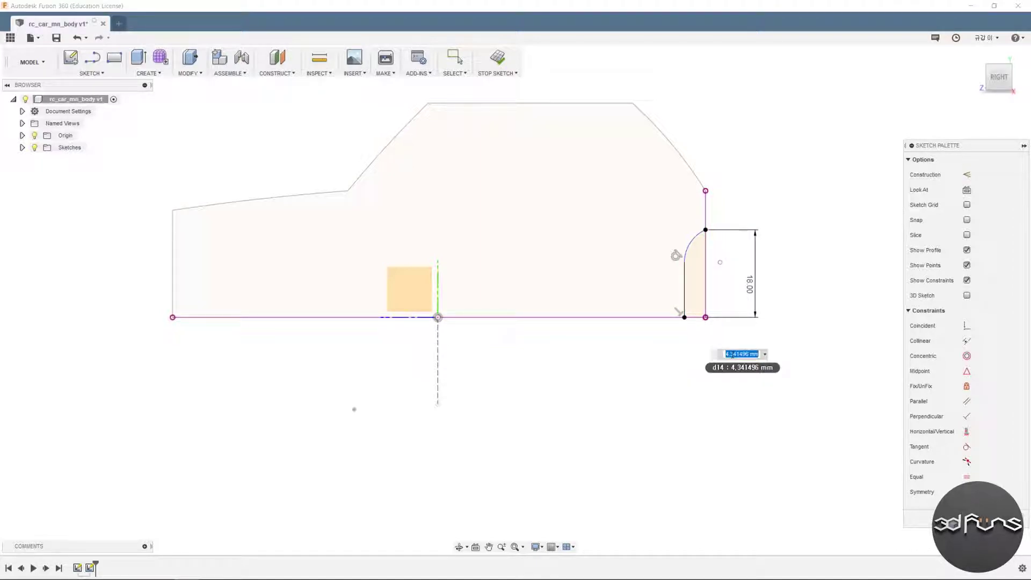
pyautogui.write('2')
pyautogui.press('Return')
# Step: Dimension the inner edge height 13 and add the small arc as a driven R7.25
pyautogui.click(698, 290)
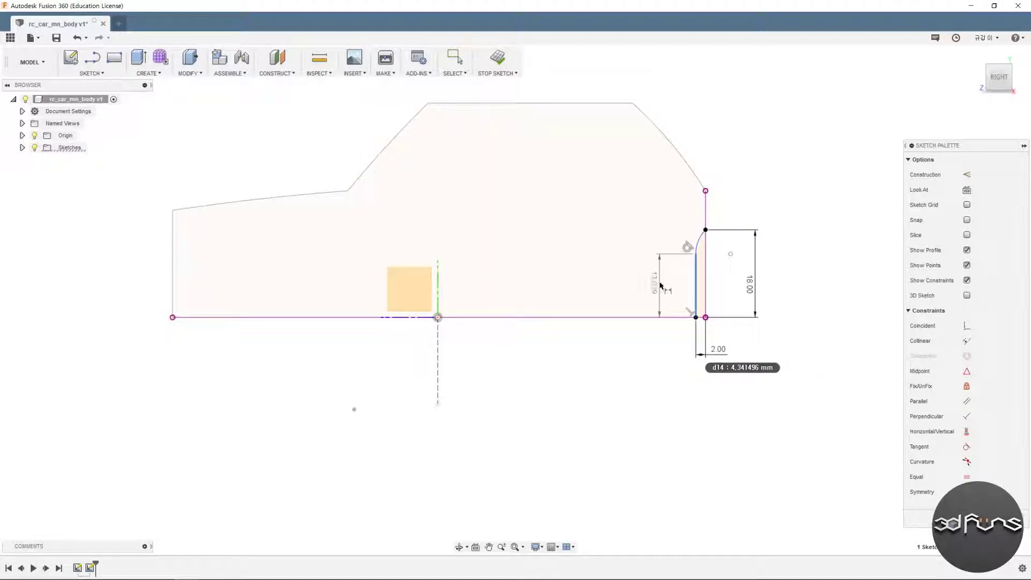
pyautogui.click(660, 284)
pyautogui.write('13')
pyautogui.press('Return')
pyautogui.click(701, 243)
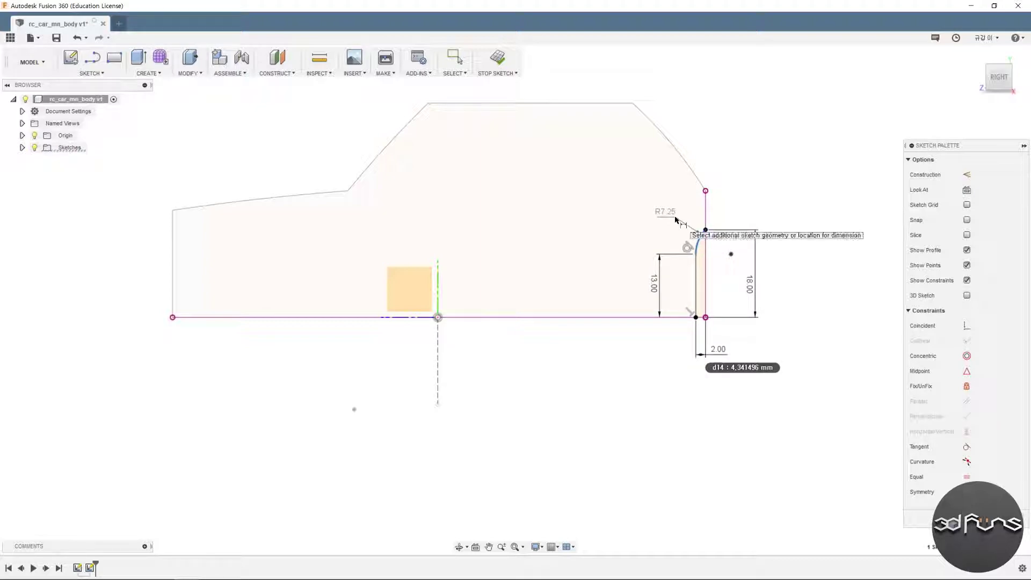
pyautogui.click(664, 212)
pyautogui.click(558, 342)
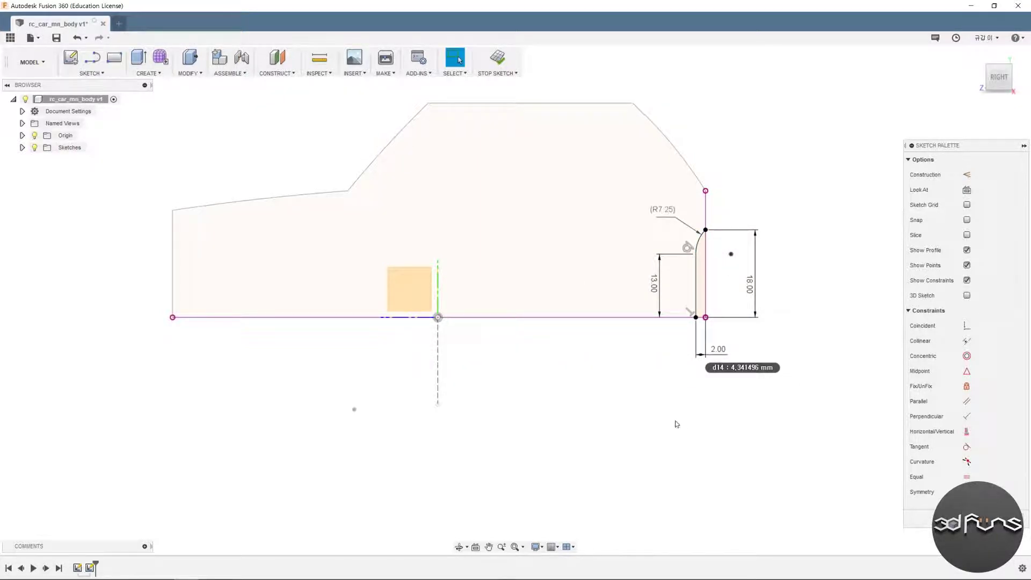
# Step: Extrude the car side profile symmetrically into a solid body about 66.9 mm wide
pyautogui.click(498, 57)
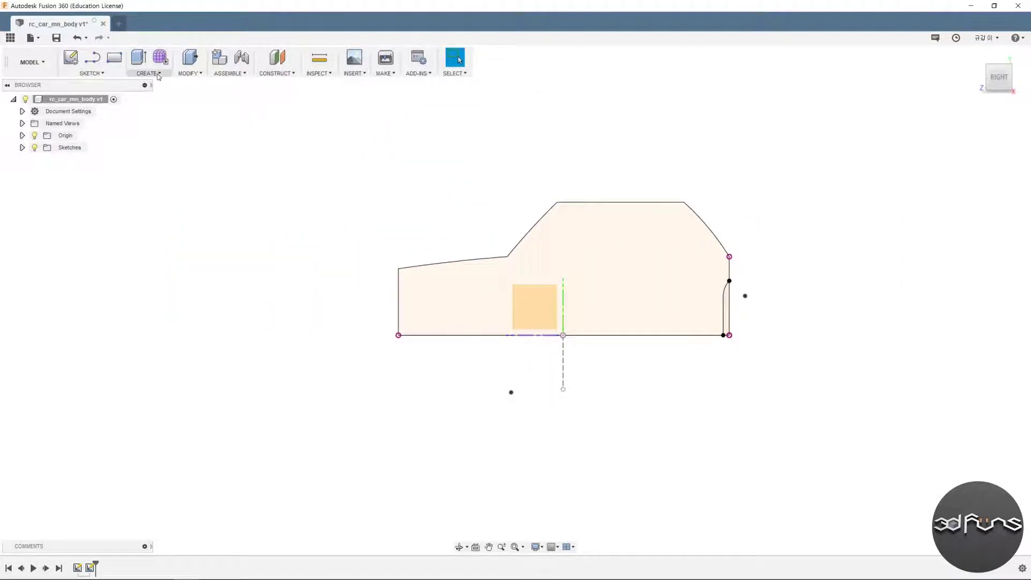
pyautogui.click(139, 58)
pyautogui.click(649, 227)
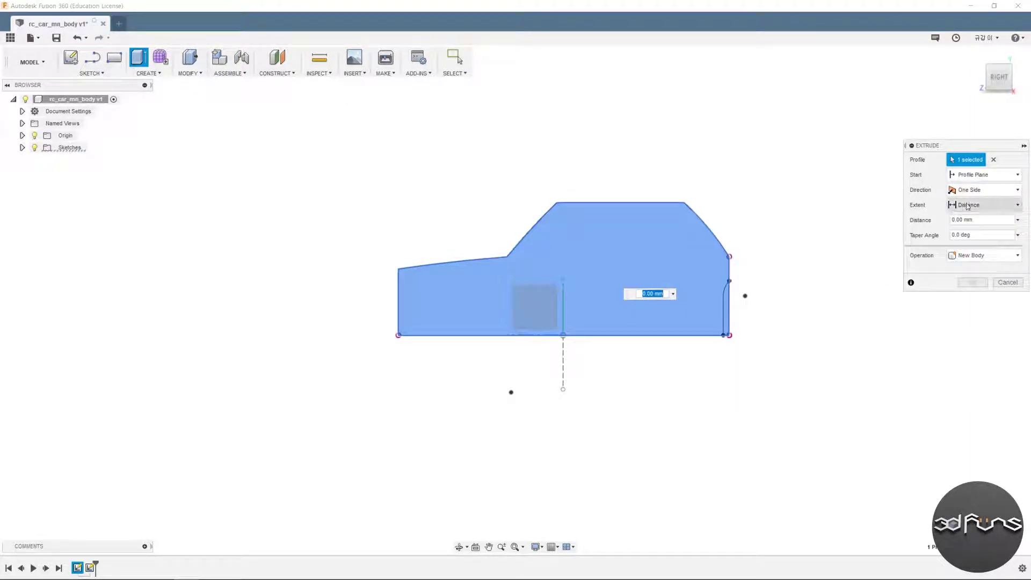
pyautogui.click(983, 189)
pyautogui.click(971, 228)
pyautogui.write('66.9')
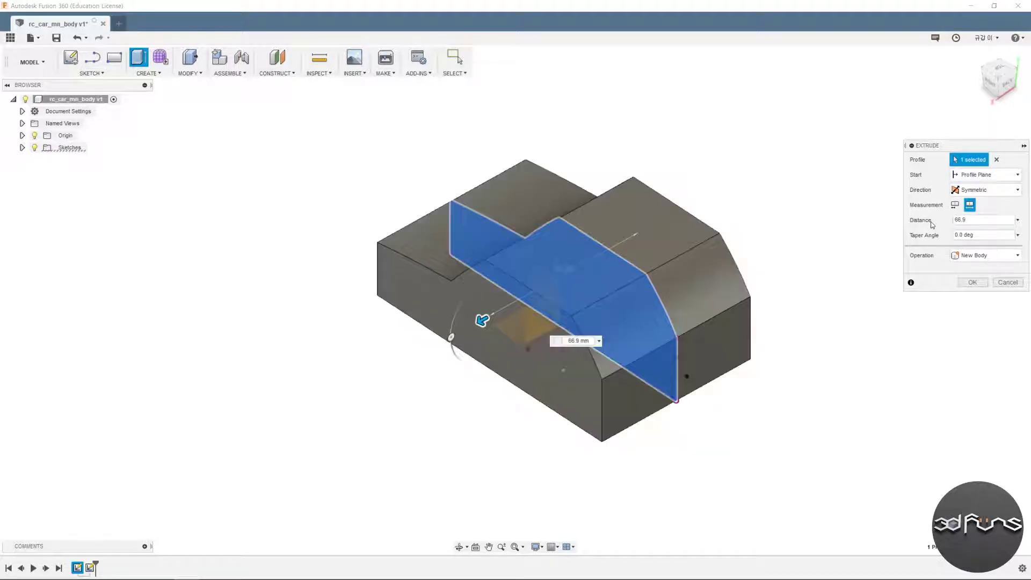
pyautogui.click(972, 282)
pyautogui.moveTo(973, 70); pyautogui.dragTo(833, 199)
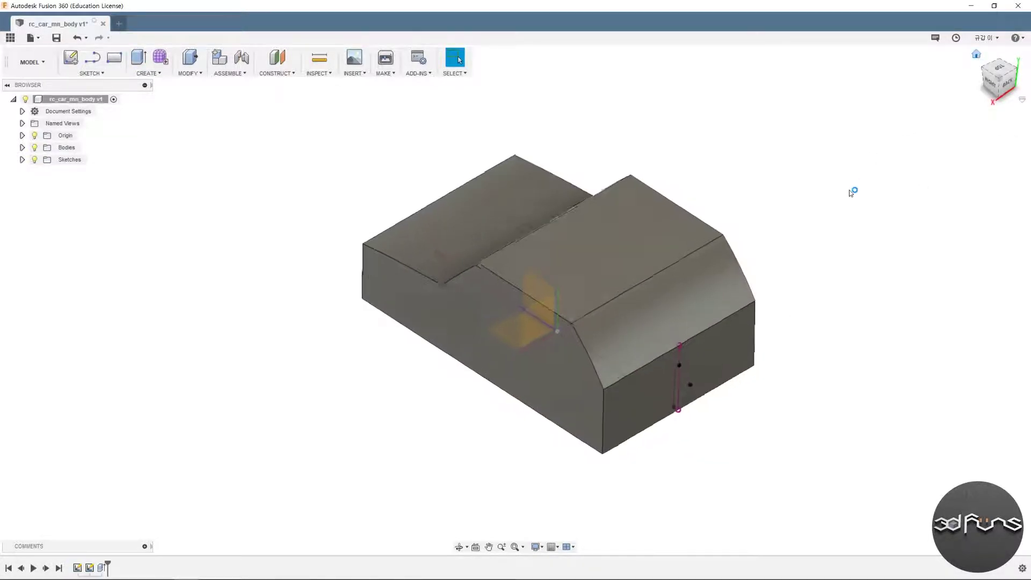
pyautogui.press('e')
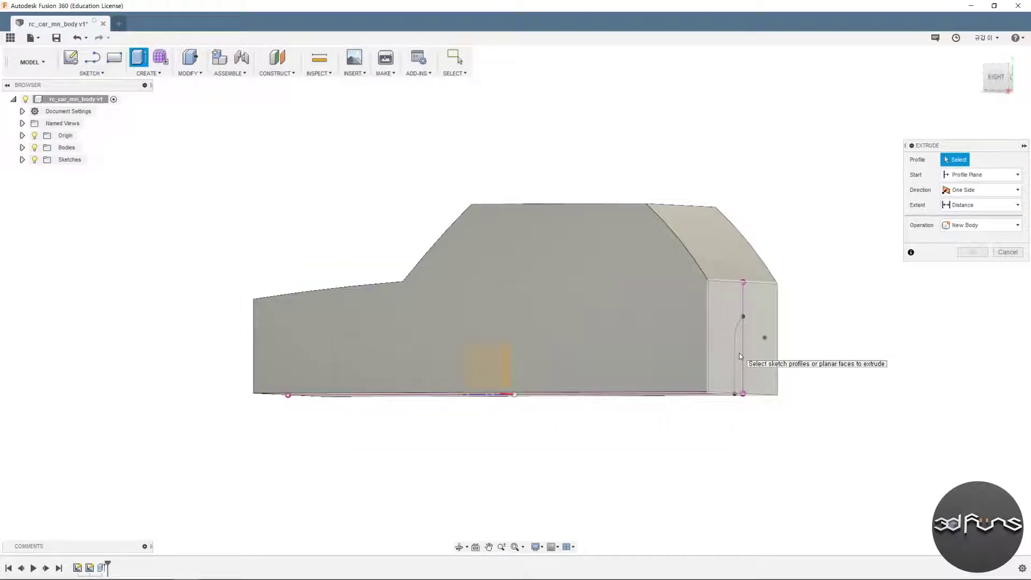
# Step: Cut the narrow curved strip through All on both sides, grooving the car's rear end
pyautogui.click(740, 357)
pyautogui.click(966, 255)
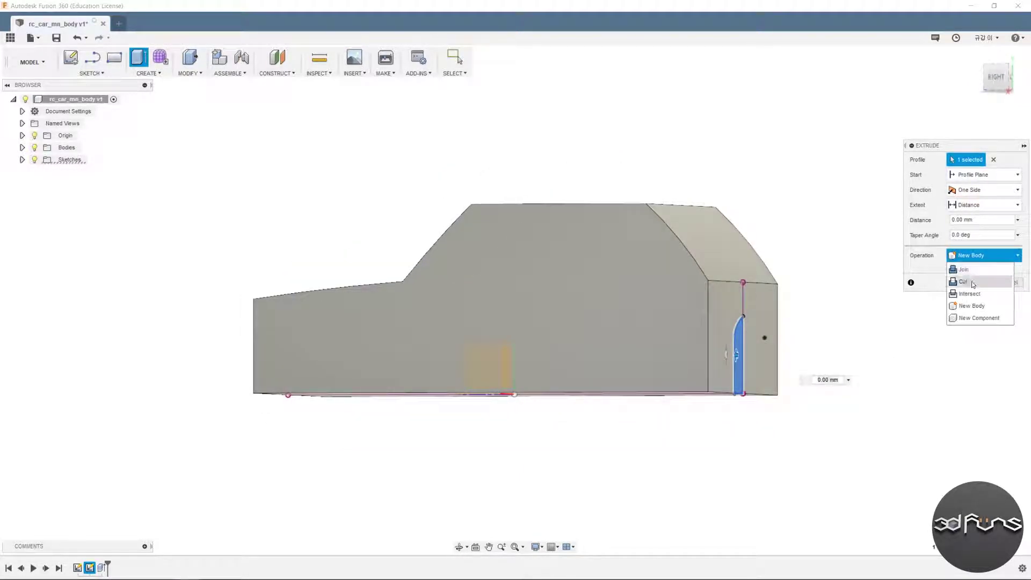
pyautogui.click(967, 279)
pyautogui.click(981, 190)
pyautogui.click(975, 217)
pyautogui.click(983, 220)
pyautogui.click(967, 258)
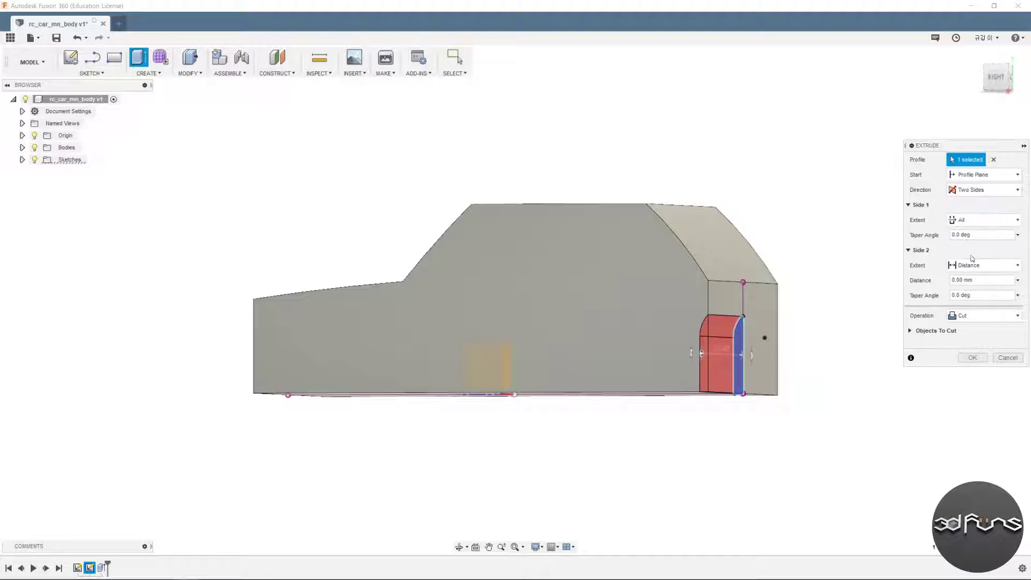
pyautogui.click(976, 304)
pyautogui.click(973, 357)
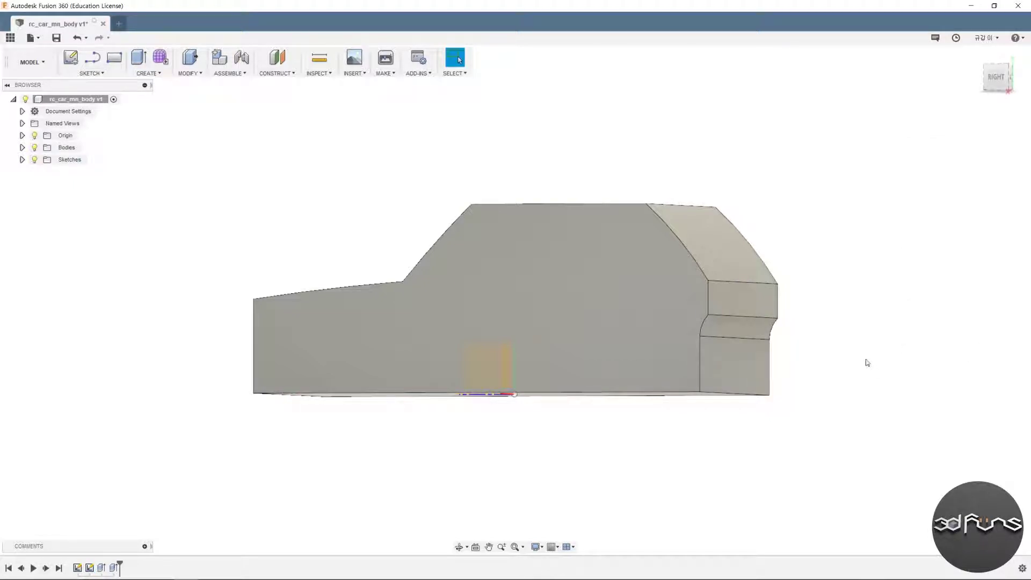
pyautogui.moveTo(865, 361)
pyautogui.keyDown('shift'); pyautogui.mouseDown(button='middle')
pyautogui.moveTo(856, 316)
pyautogui.moveTo(903, 309)
pyautogui.mouseUp(button='middle'); pyautogui.keyUp('shift')
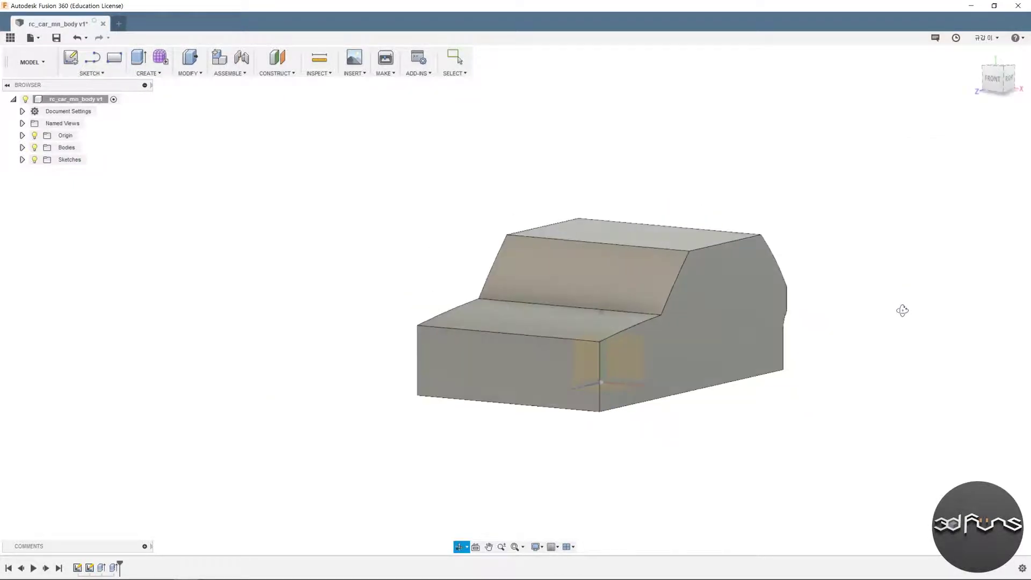
# Step: Start a new sketch on the front origin plane
pyautogui.click(94, 73)
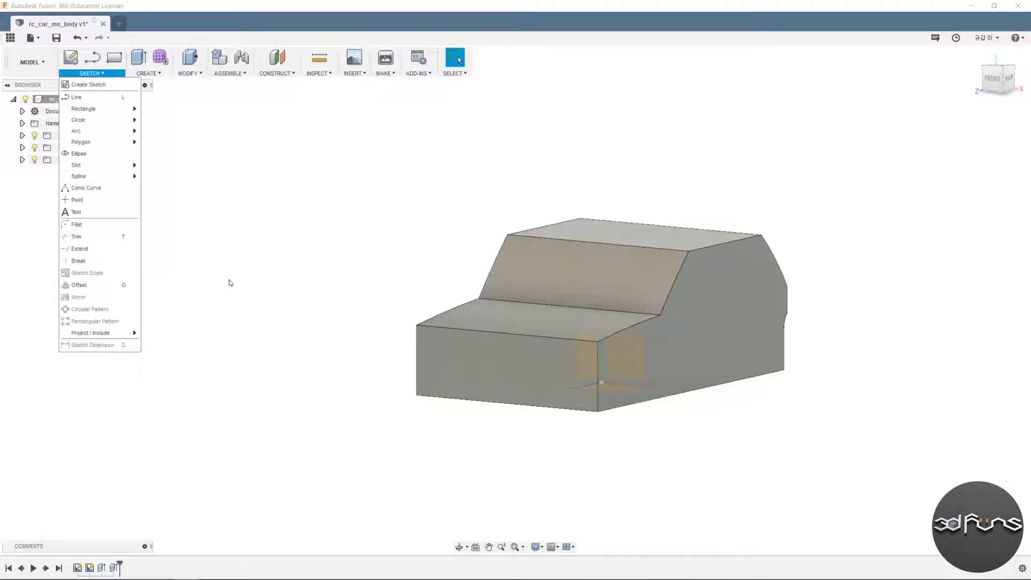
pyautogui.click(75, 97)
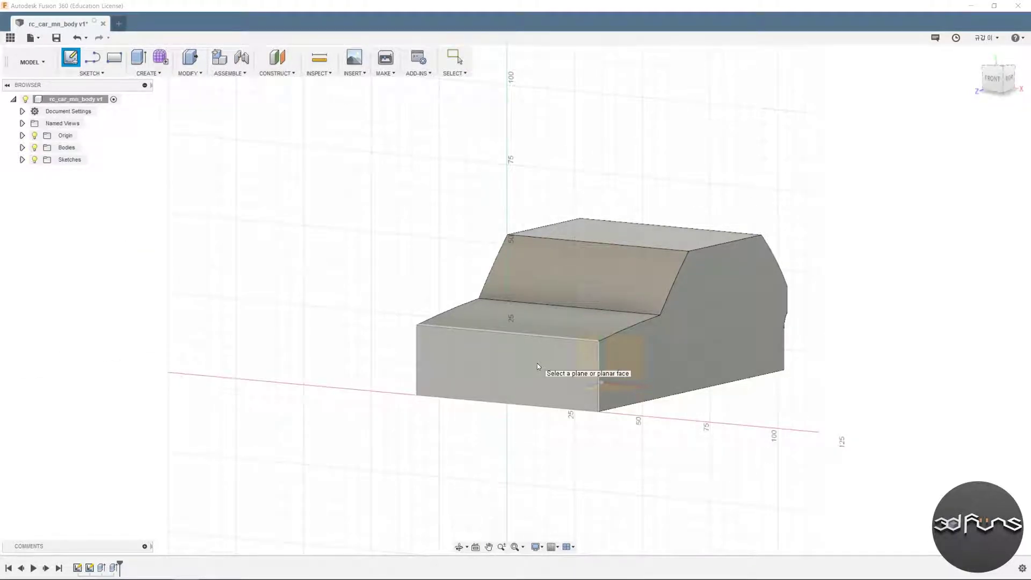
pyautogui.moveTo(537, 363)
pyautogui.keyDown('shift'); pyautogui.mouseDown(button='middle')
pyautogui.moveTo(635, 360)
pyautogui.moveTo(617, 366)
pyautogui.moveTo(620, 340)
pyautogui.mouseUp(button='middle'); pyautogui.keyUp('shift')
pyautogui.rightClick(621, 340)
pyautogui.press('Escape')
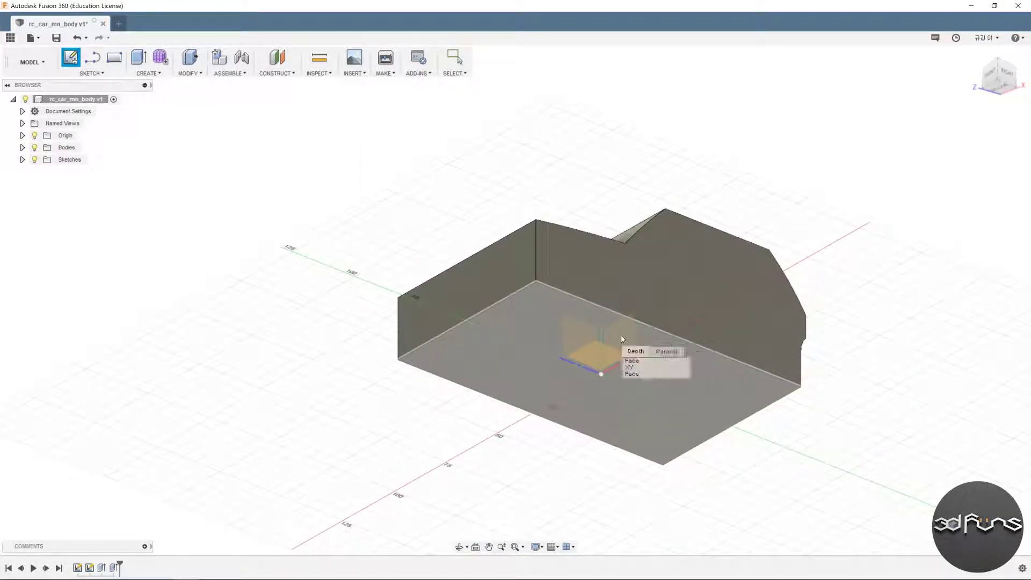
pyautogui.click(630, 366)
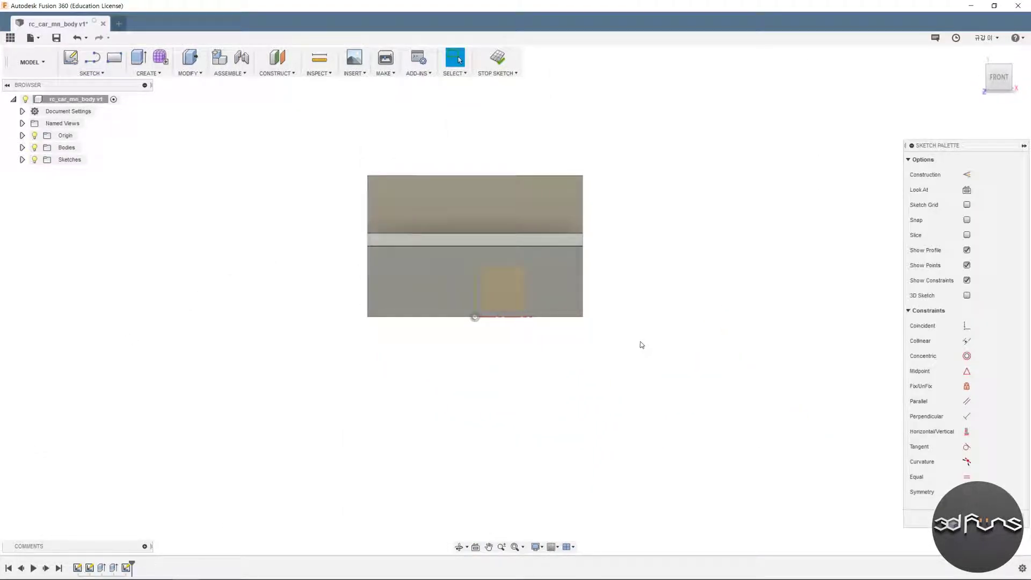
# Step: Draw a vertical construction line straight down from the origin
pyautogui.press('l')
pyautogui.click(475, 317)
pyautogui.click(475, 356)
pyautogui.press('Escape')
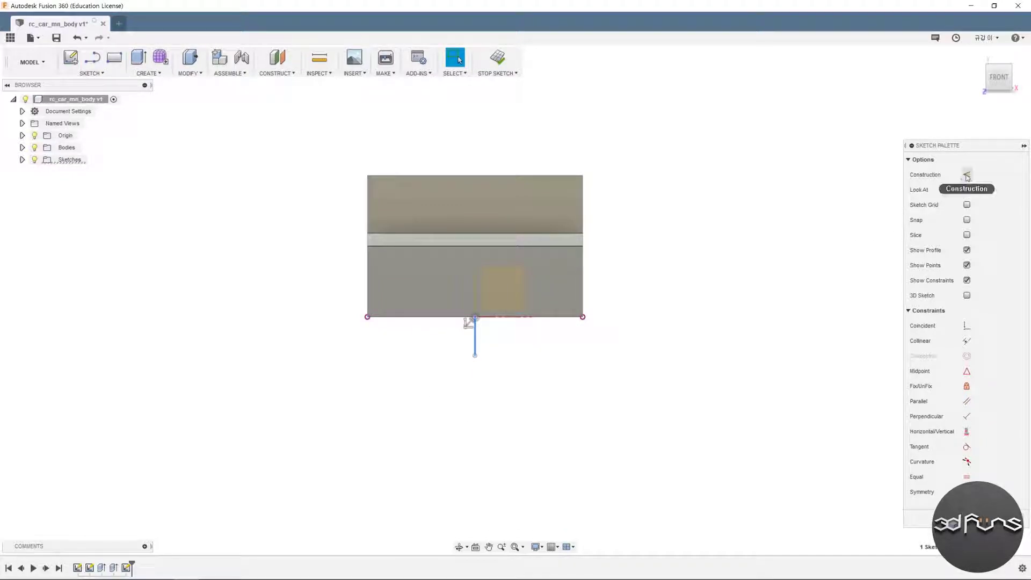
pyautogui.click(967, 175)
# Step: Draw a center-point arc along the body's left side
pyautogui.moveTo(631, 359)
pyautogui.mouseDown(button='middle')
pyautogui.moveTo(679, 339)
pyautogui.moveTo(754, 407)
pyautogui.mouseUp(button='middle')
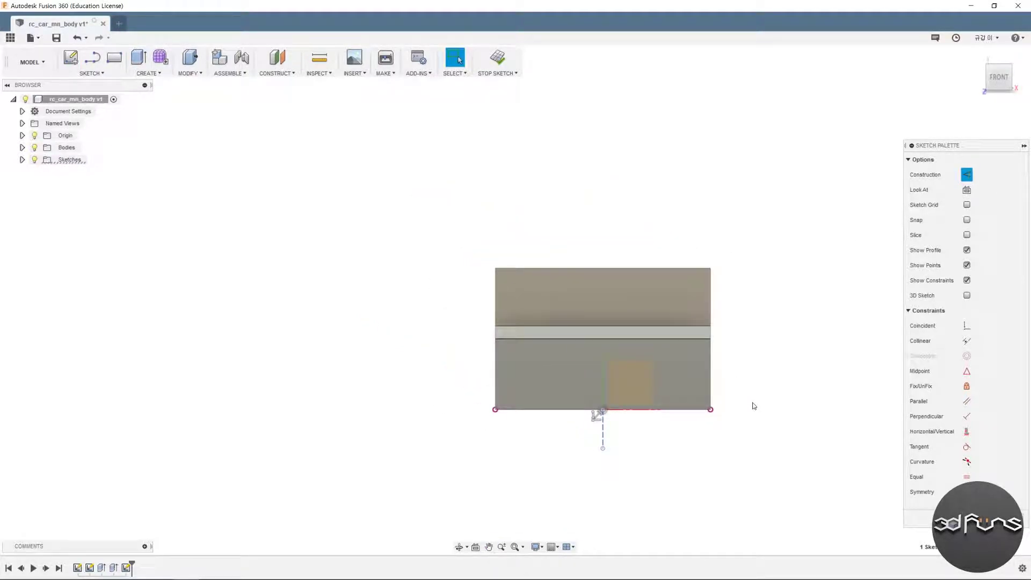
pyautogui.click(92, 73)
pyautogui.click(172, 141)
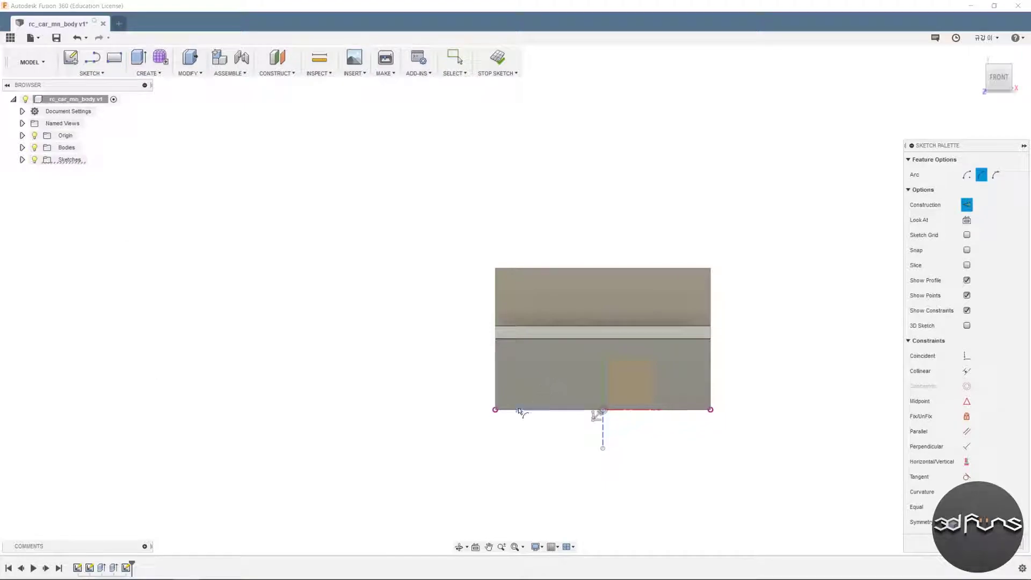
pyautogui.click(495, 409)
pyautogui.press('Escape')
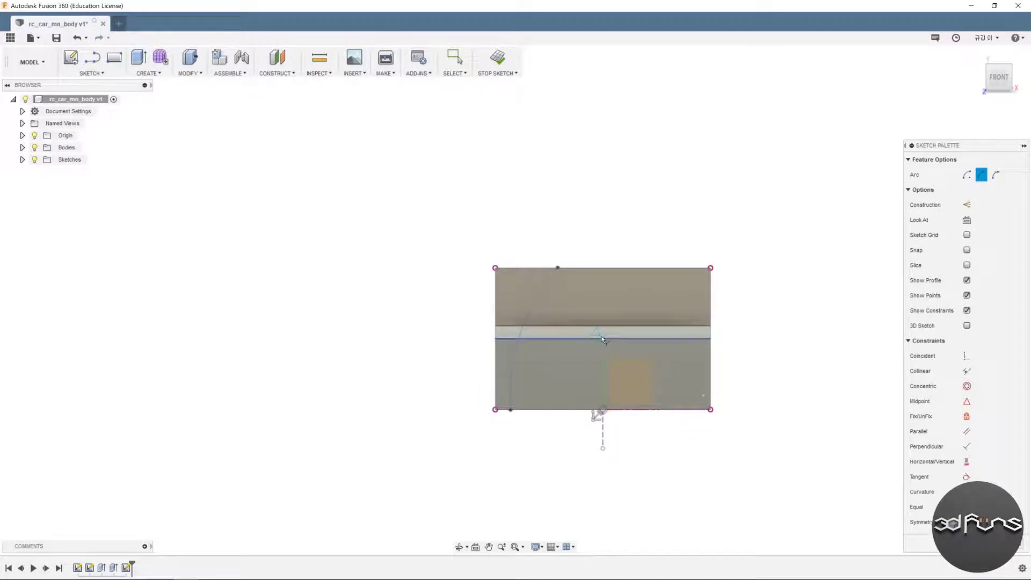
pyautogui.scroll(2, 426, 382)
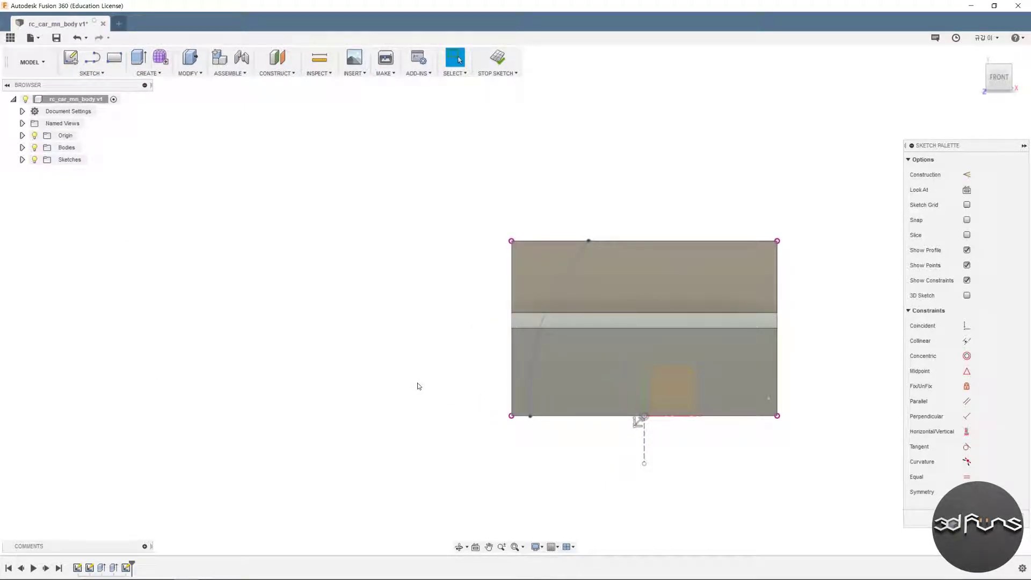
# Step: Dimension the arc's endpoints 29.50 and 23.50 from the centre line
pyautogui.click(530, 416)
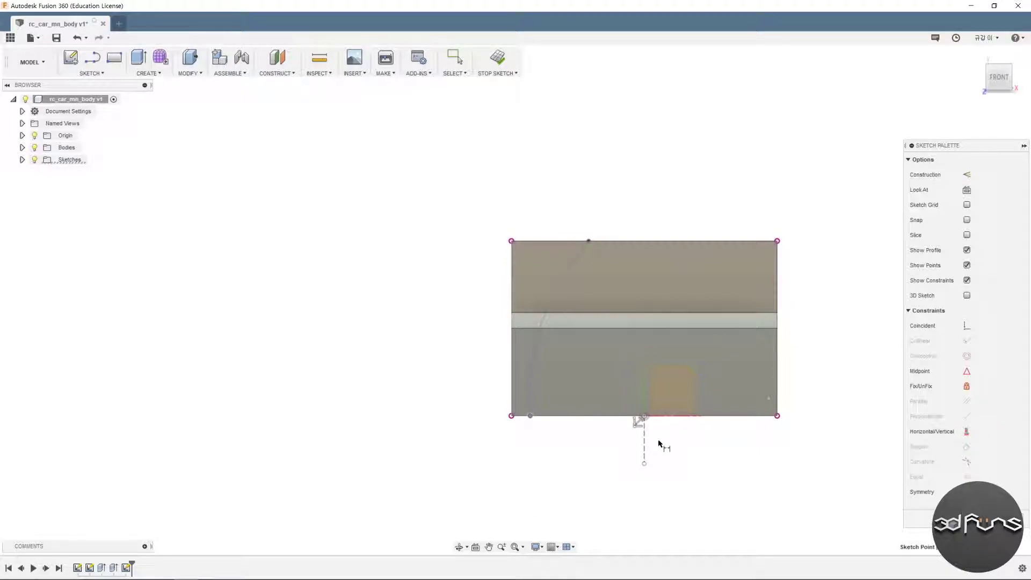
pyautogui.click(595, 457)
pyautogui.write('.5')
pyautogui.press('Return')
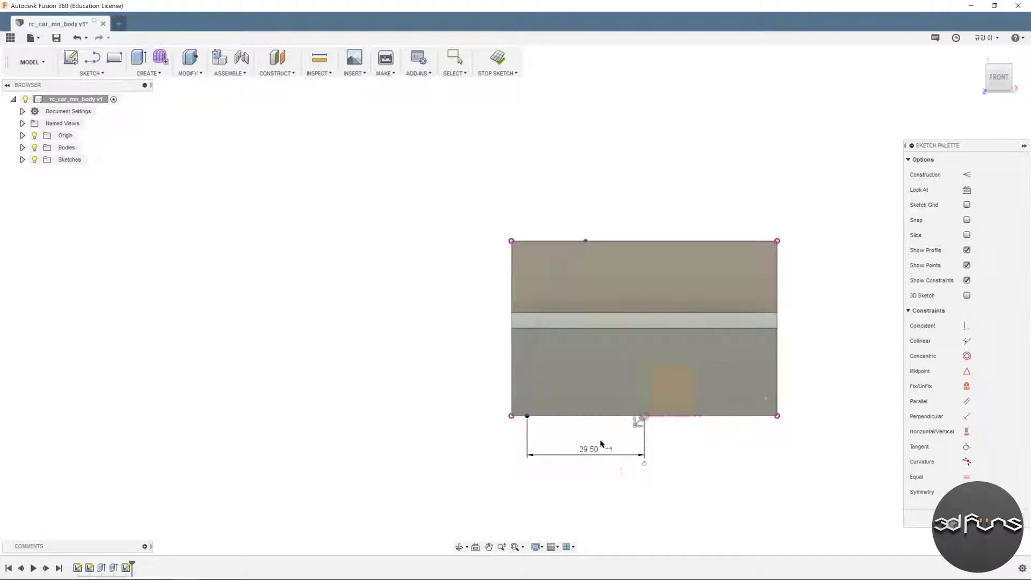
pyautogui.click(645, 252)
pyautogui.click(586, 241)
pyautogui.click(615, 216)
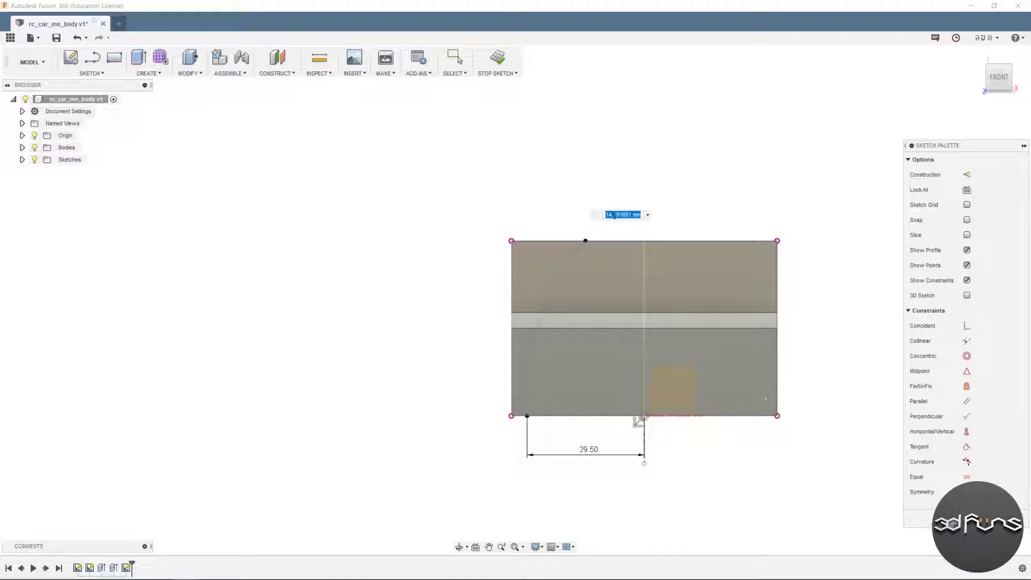
pyautogui.write('23.5')
pyautogui.press('Return')
# Step: Give the arc a radius of 180
pyautogui.click(529, 299)
pyautogui.click(488, 280)
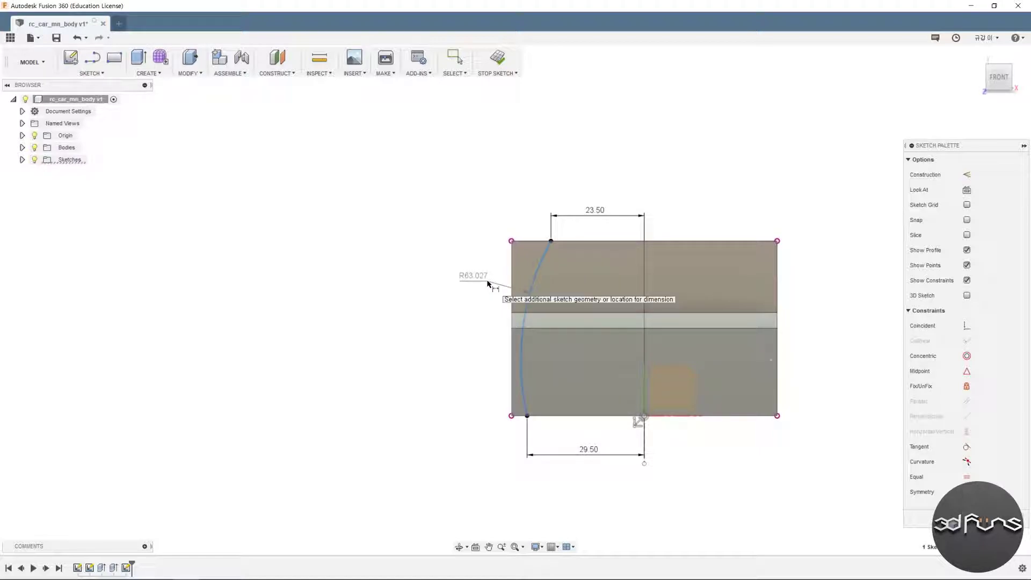
pyautogui.write('180')
pyautogui.press('Return')
pyautogui.press('Escape')
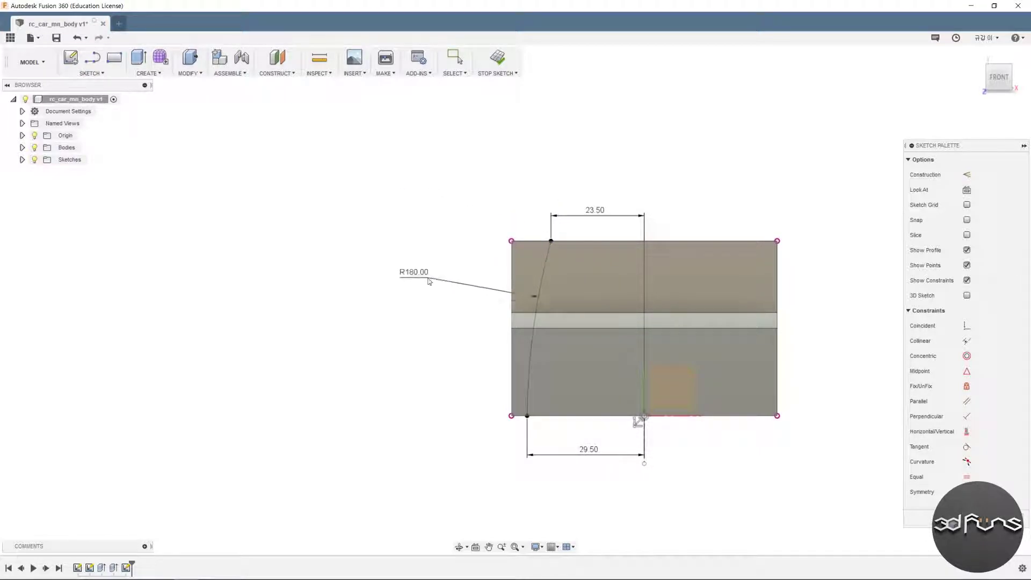
pyautogui.scroll(2, 411, 291)
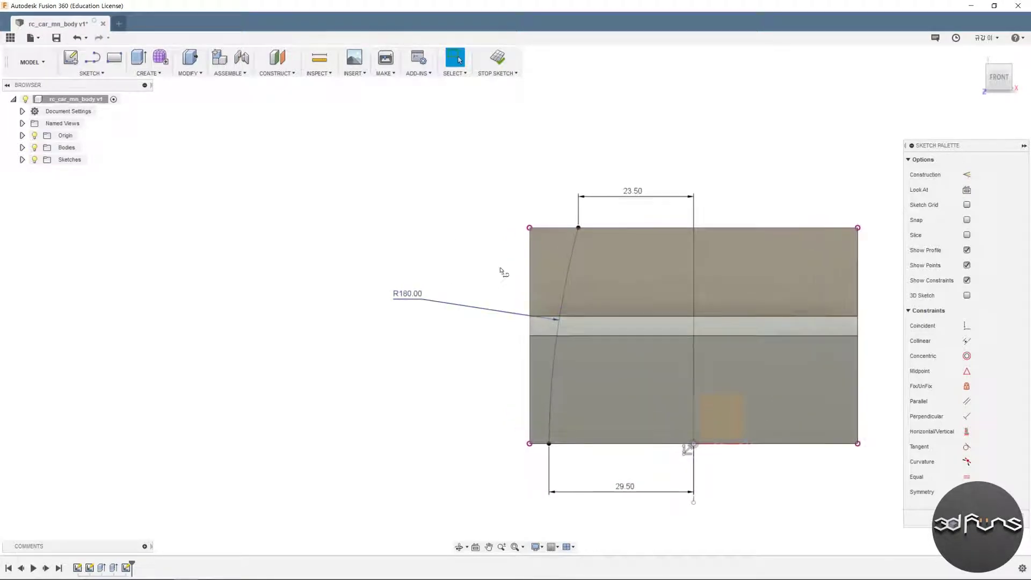
# Step: Close the left curved strip with a vertical line down its left edge
pyautogui.press('l')
pyautogui.click(530, 228)
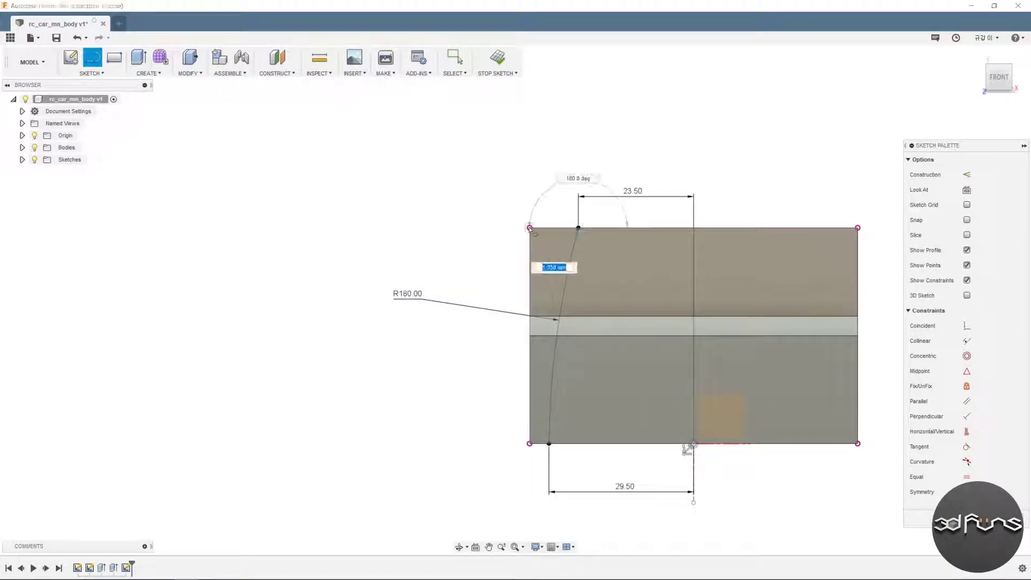
pyautogui.click(529, 443)
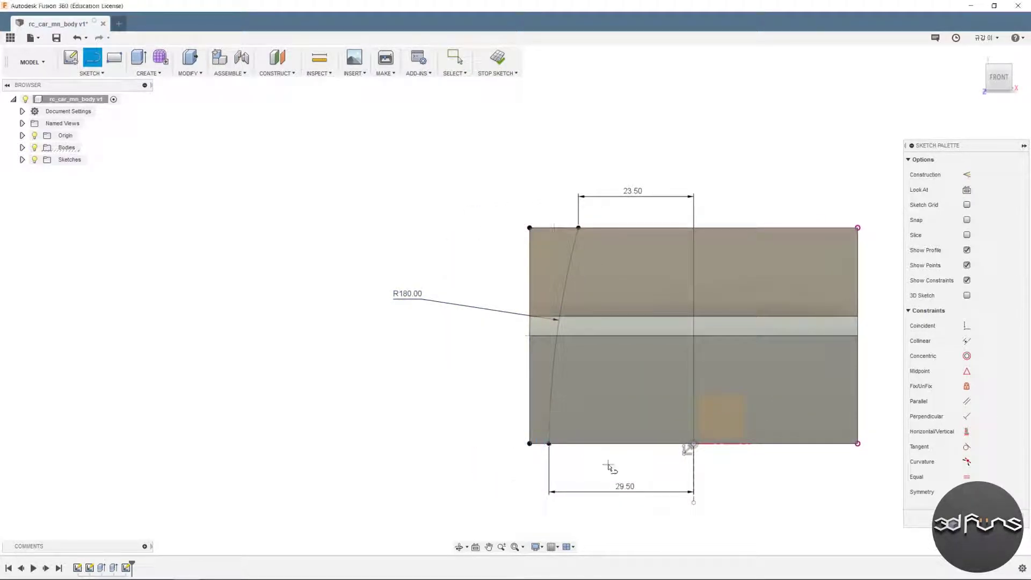
pyautogui.press('Escape')
# Step: Mirror the left strip about the vertical construction line and finish the sketch
pyautogui.moveTo(506, 206); pyautogui.dragTo(596, 466)
pyautogui.click(90, 73)
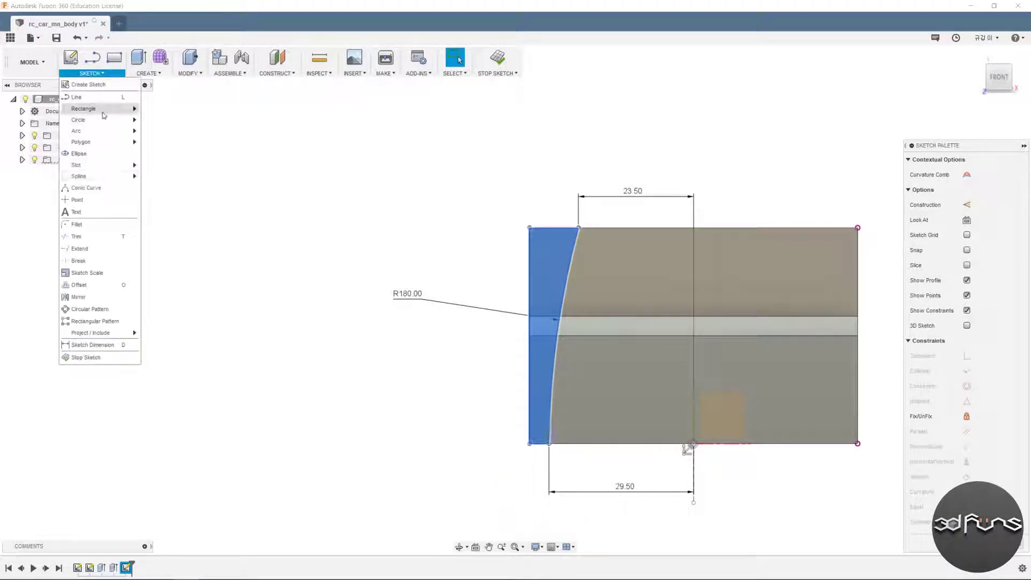
pyautogui.click(99, 297)
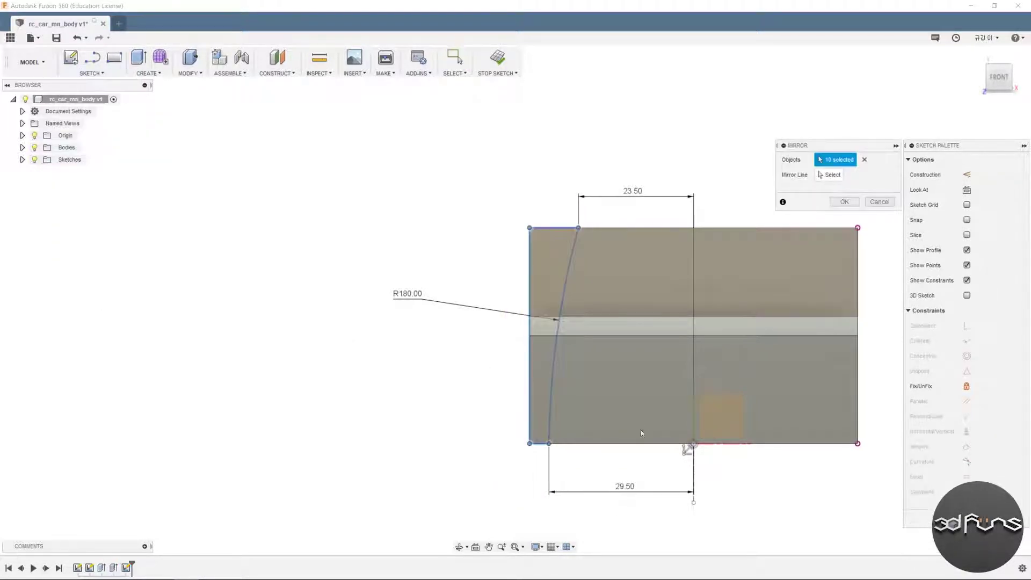
pyautogui.click(831, 175)
pyautogui.click(694, 483)
pyautogui.scroll(-2, 456, 305)
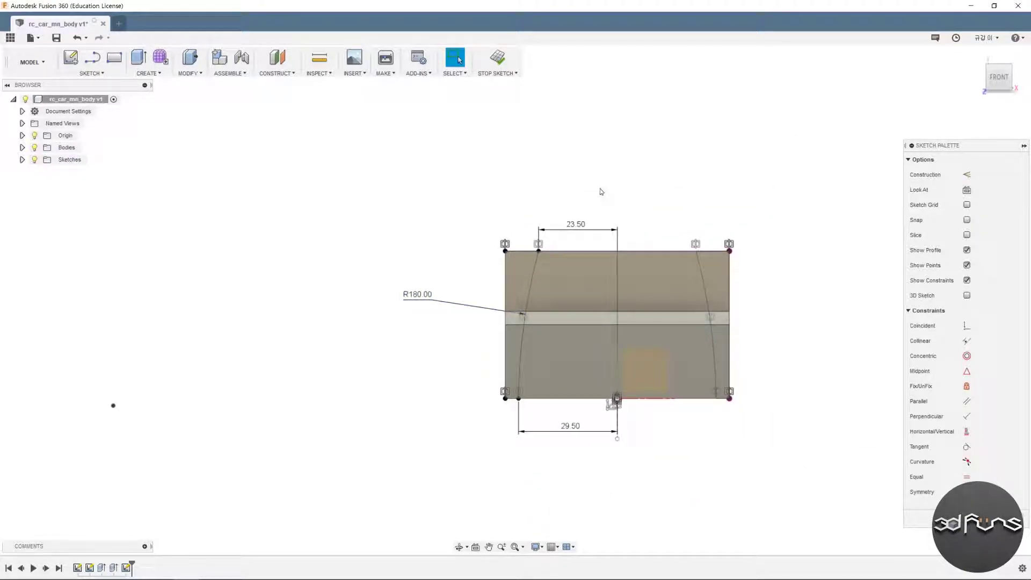
pyautogui.click(498, 58)
# Step: Cut both curved side strips through the body, Two Sides with All extents
pyautogui.click(134, 56)
pyautogui.click(510, 279)
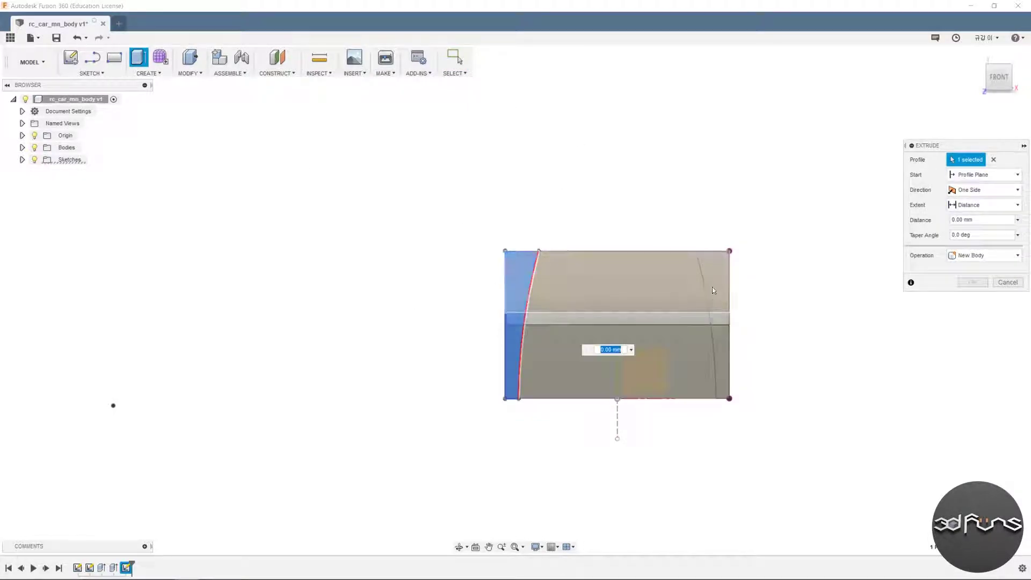
pyautogui.click(721, 349)
pyautogui.click(983, 255)
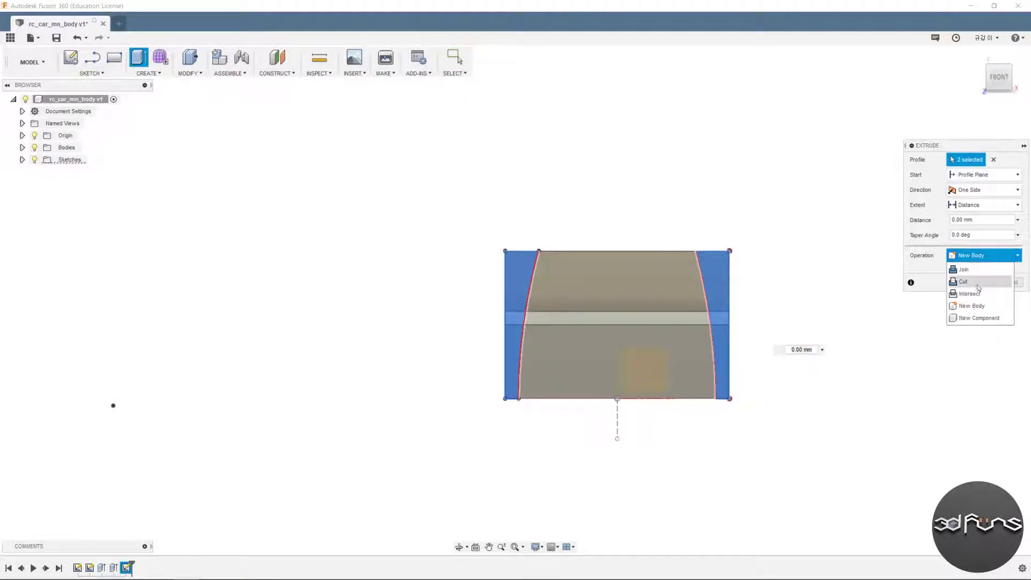
pyautogui.click(967, 282)
pyautogui.click(985, 190)
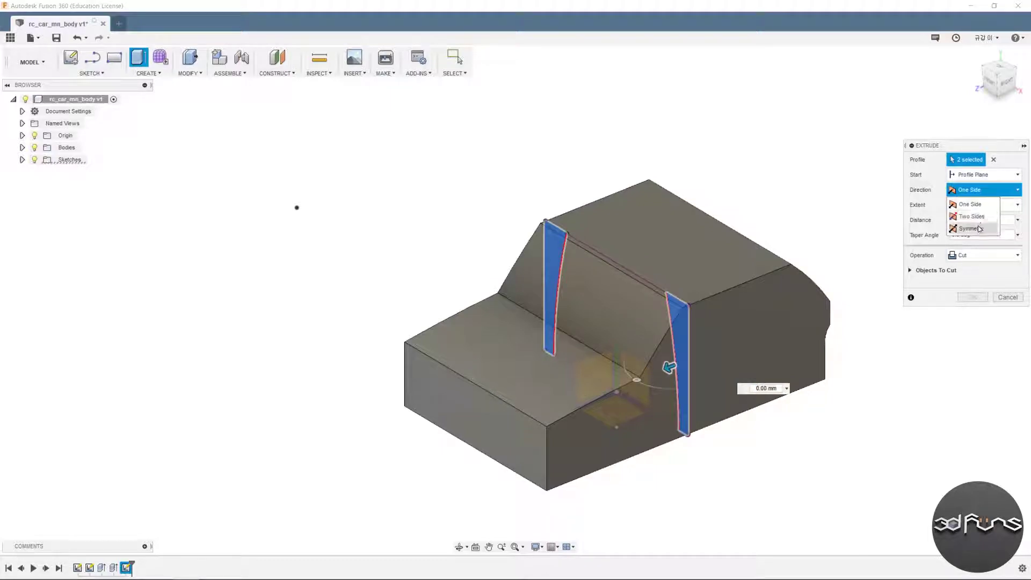
pyautogui.click(969, 214)
pyautogui.click(982, 259)
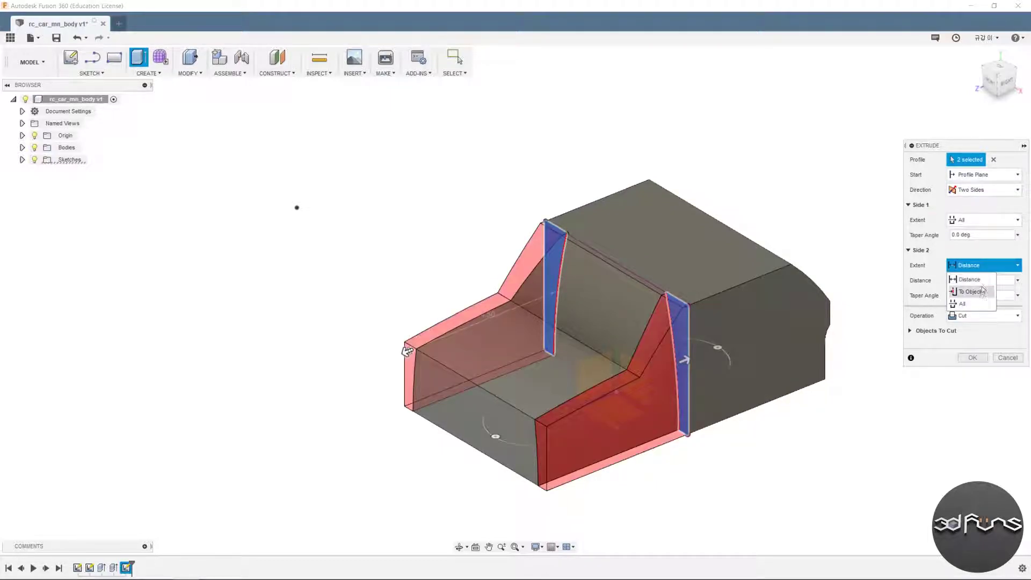
pyautogui.click(977, 303)
pyautogui.click(974, 344)
pyautogui.moveTo(878, 317)
pyautogui.keyDown('shift'); pyautogui.mouseDown(button='middle')
pyautogui.moveTo(921, 288)
pyautogui.moveTo(886, 316)
pyautogui.moveTo(877, 307)
pyautogui.mouseUp(button='middle'); pyautogui.keyUp('shift')
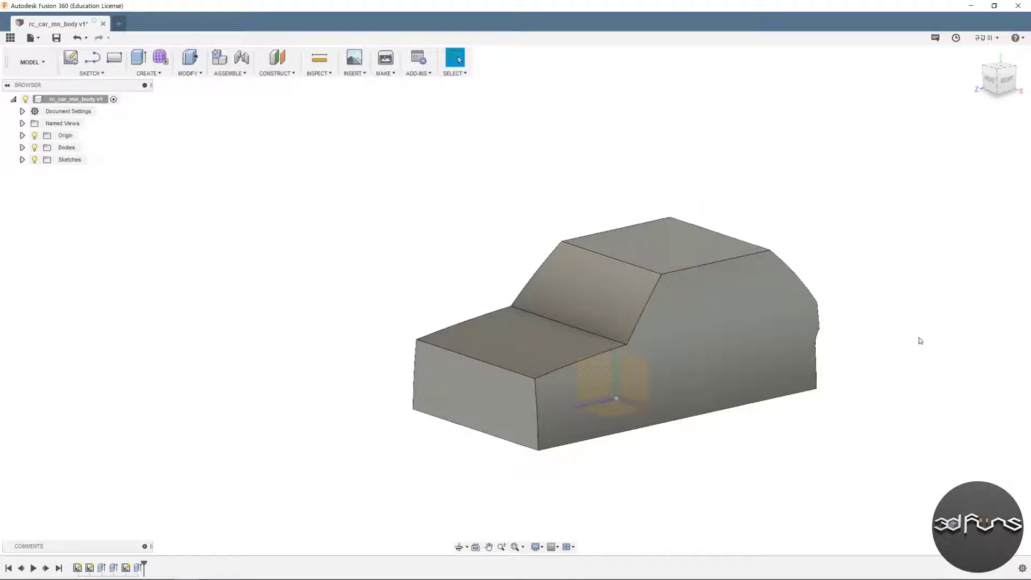
pyautogui.click(135, 63)
# Step: Cancel the stray extrusion and start a sketch on the car's side face
pyautogui.press('Escape')
pyautogui.click(70, 57)
pyautogui.click(604, 372)
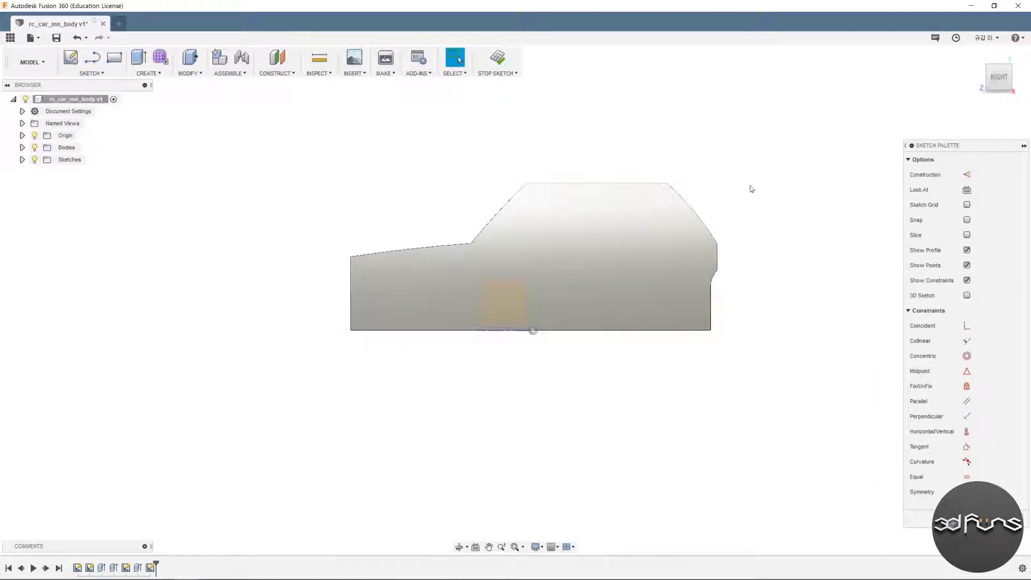
pyautogui.scroll(2, 742, 184)
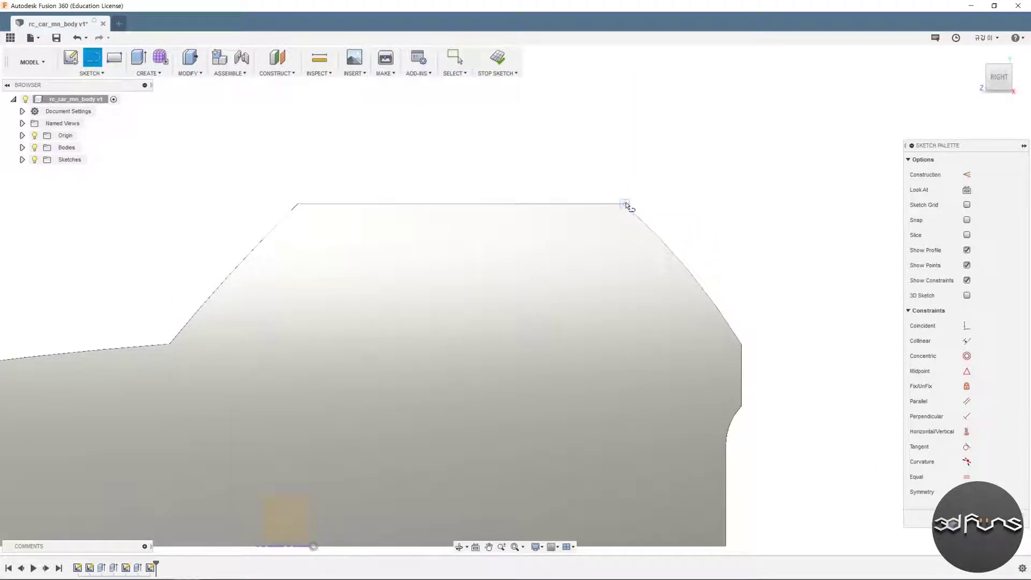
# Step: Draw a small closed line profile at the roof's rear corner
pyautogui.click(624, 204)
pyautogui.click(728, 203)
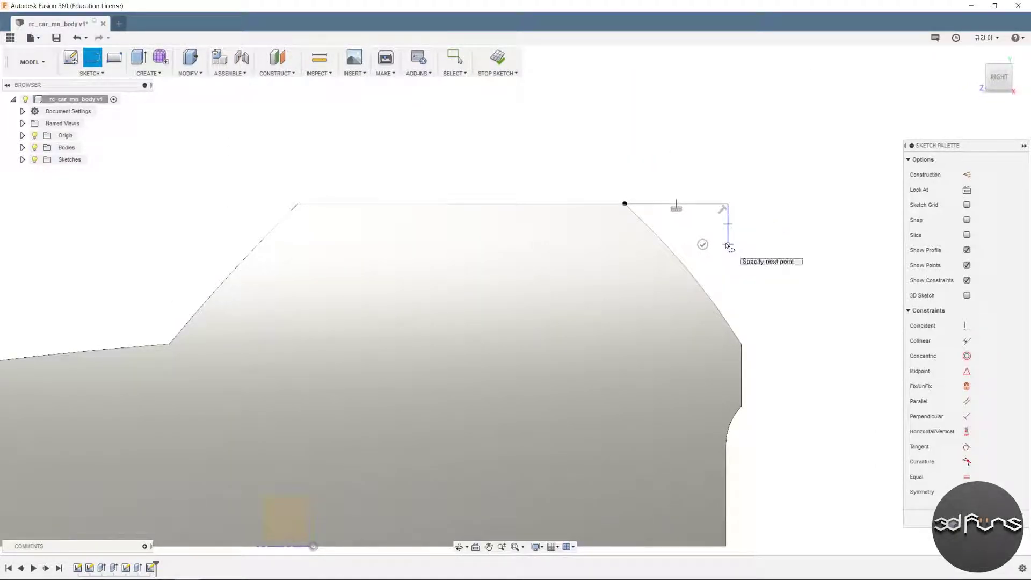
pyautogui.click(728, 245)
pyautogui.click(681, 262)
pyautogui.press('Escape')
# Step: Dimension the profile's top edge 13 and its right edge 4.10
pyautogui.scroll(1, 741, 241)
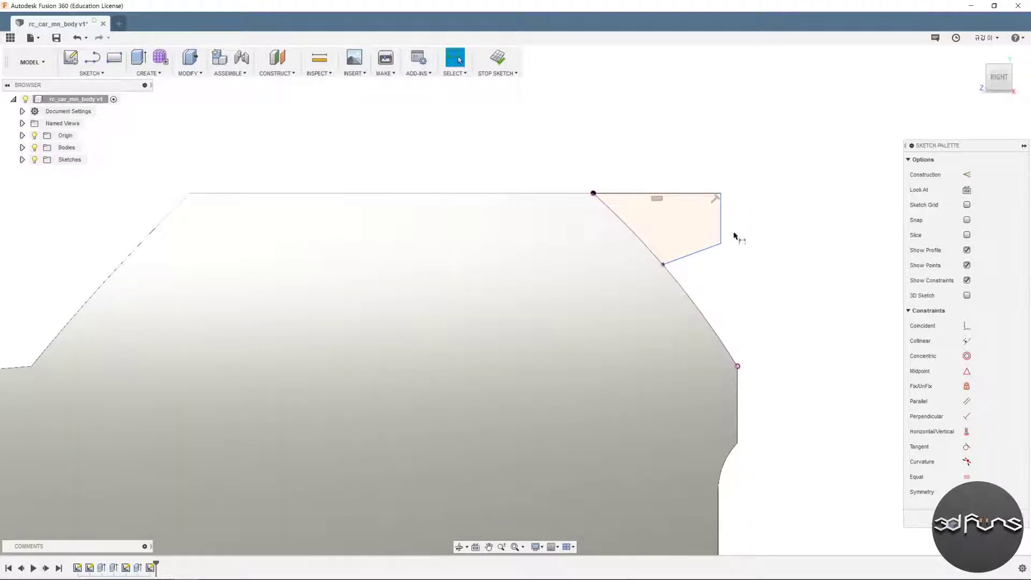
pyautogui.click(664, 197)
pyautogui.click(659, 161)
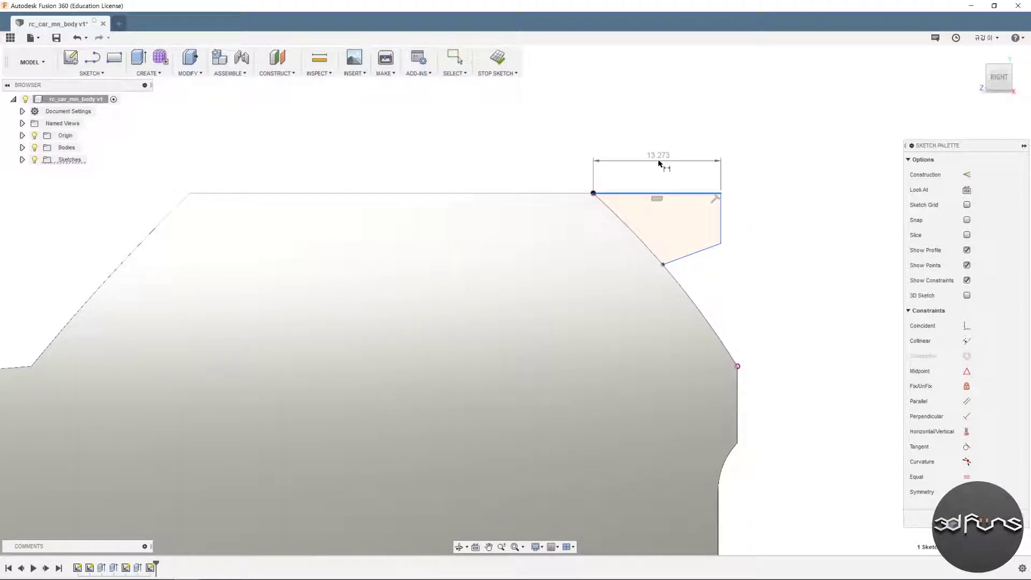
pyautogui.write('13')
pyautogui.press('Return')
pyautogui.click(720, 223)
pyautogui.click(763, 220)
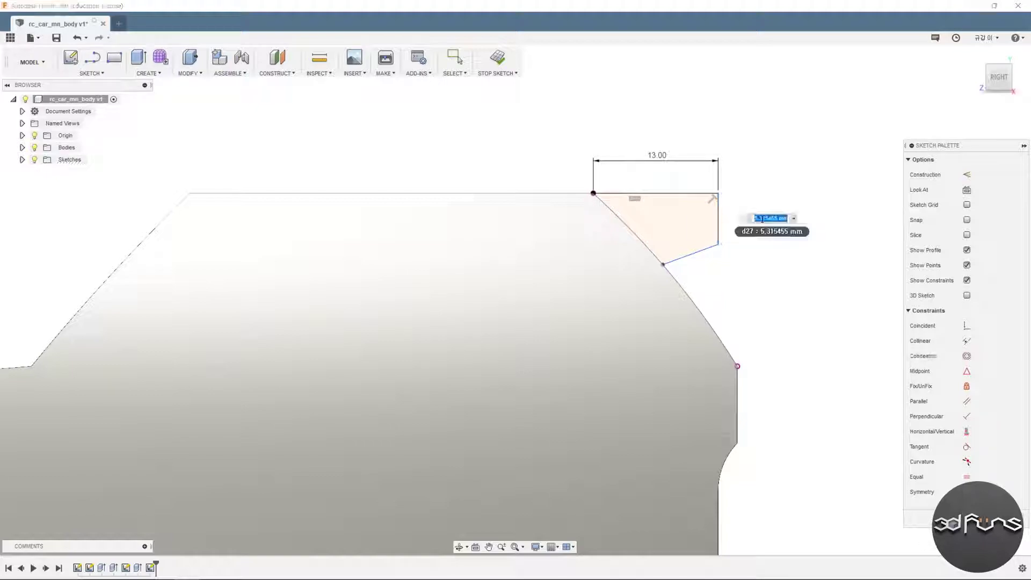
pyautogui.write('4.1')
pyautogui.press('Return')
# Step: Dimension the profile's slanted edge and finish the sketch
pyautogui.click(716, 238)
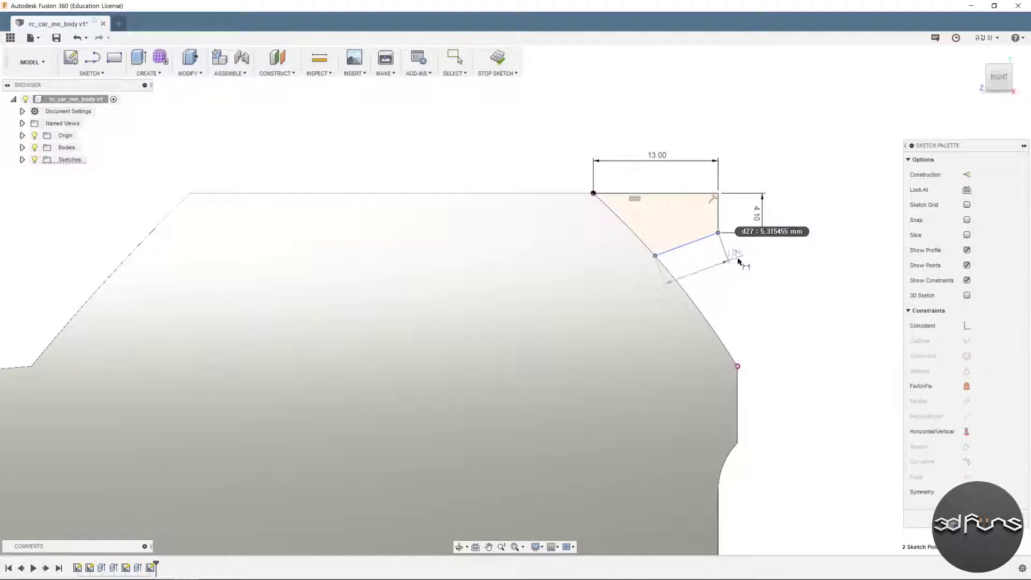
pyautogui.click(803, 247)
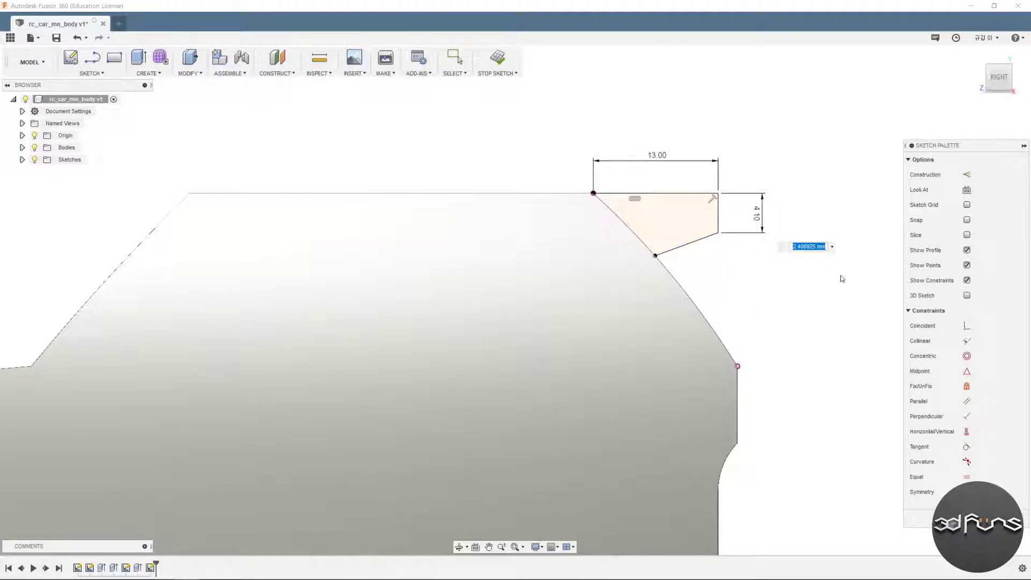
pyautogui.press('Return')
pyautogui.scroll(-3, 757, 300)
pyautogui.click(498, 57)
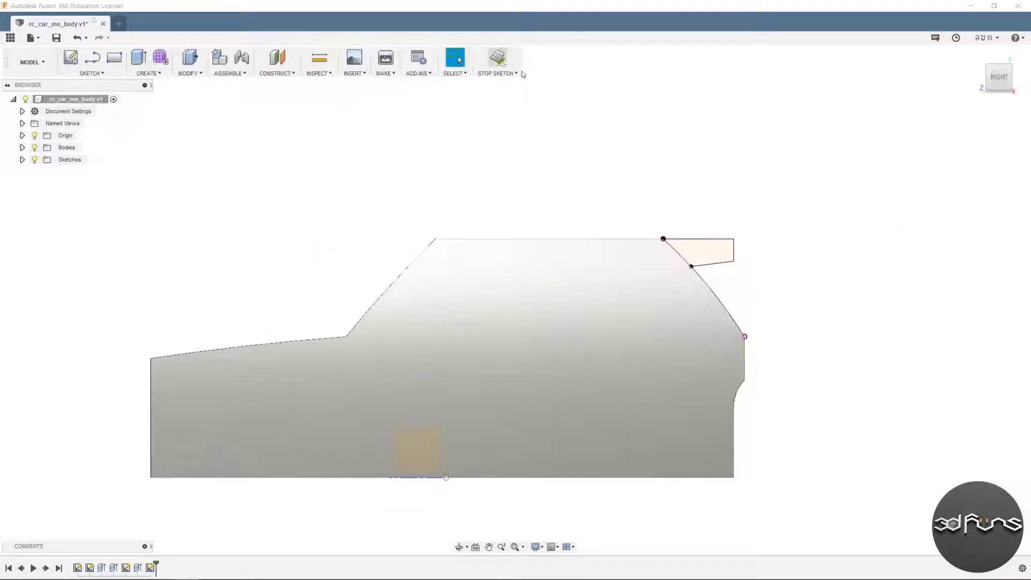
# Step: Extrude the roof-corner profile Two Sides, with side one To Object on the near side face
pyautogui.click(139, 57)
pyautogui.click(710, 250)
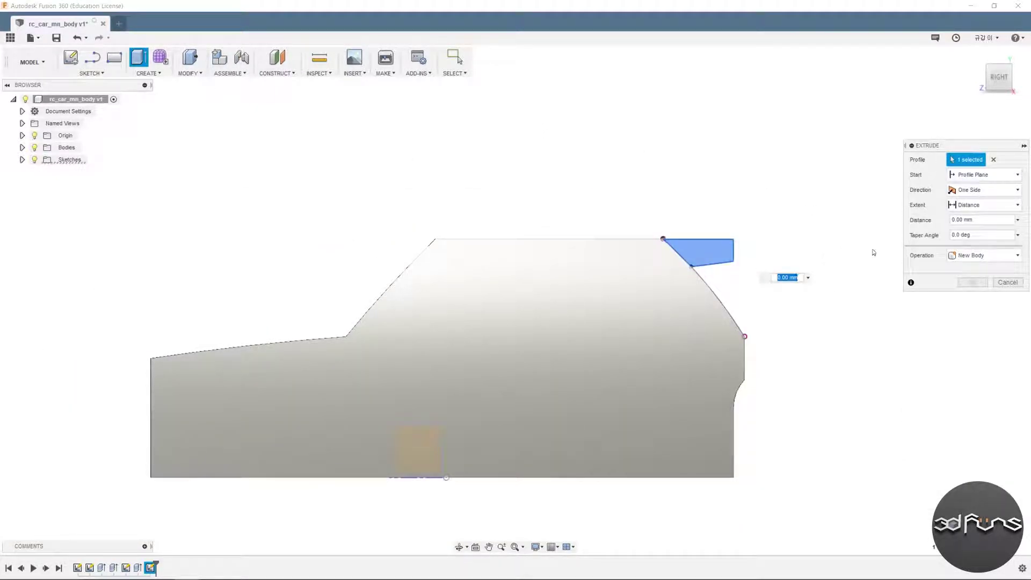
pyautogui.click(987, 190)
pyautogui.click(970, 205)
pyautogui.click(987, 220)
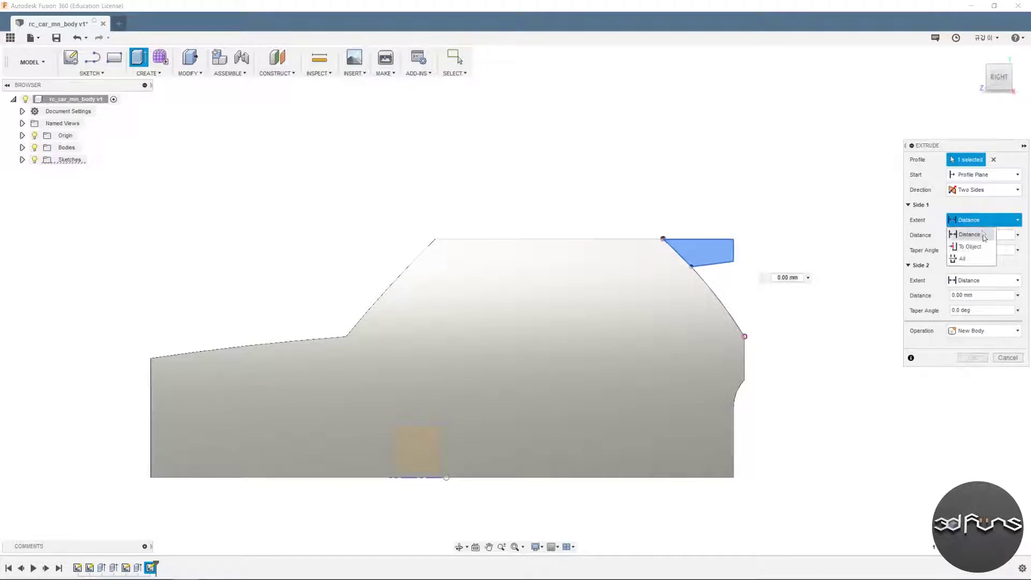
pyautogui.click(969, 235)
pyautogui.keyDown('shift'); pyautogui.moveTo(821, 265); pyautogui.dragTo(570, 388, button='middle'); pyautogui.keyUp('shift')
pyautogui.click(569, 388)
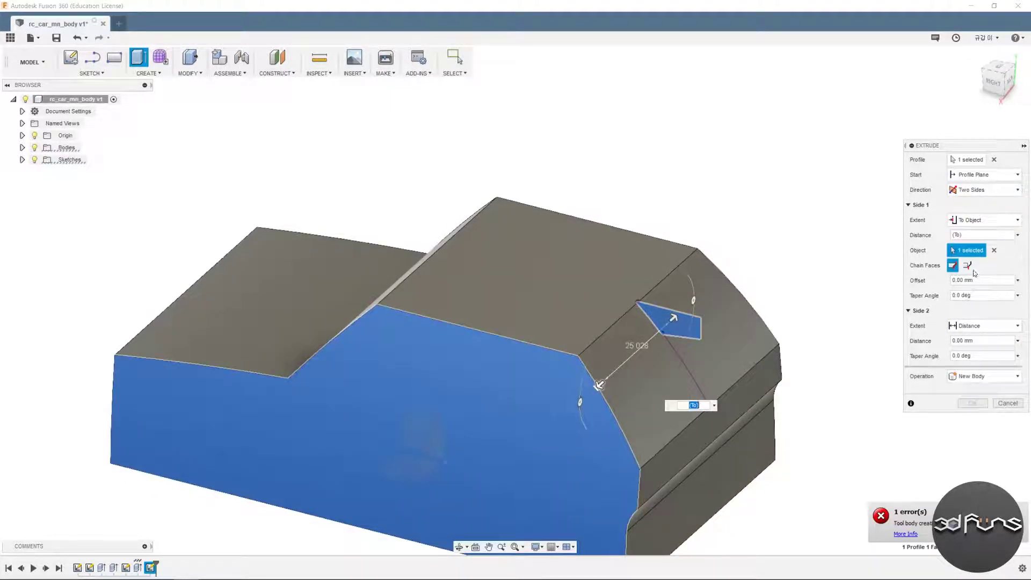
# Step: Extend side two to the far side face and make the extrusion add material
pyautogui.click(987, 326)
pyautogui.click(969, 341)
pyautogui.keyDown('shift'); pyautogui.moveTo(778, 276); pyautogui.dragTo(568, 357, button='middle'); pyautogui.keyUp('shift')
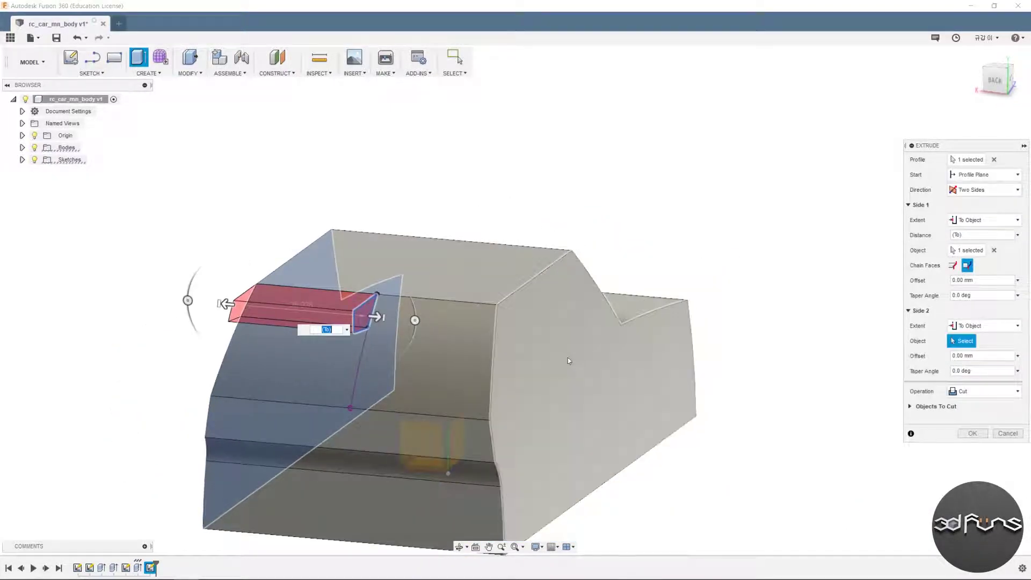
pyautogui.click(568, 357)
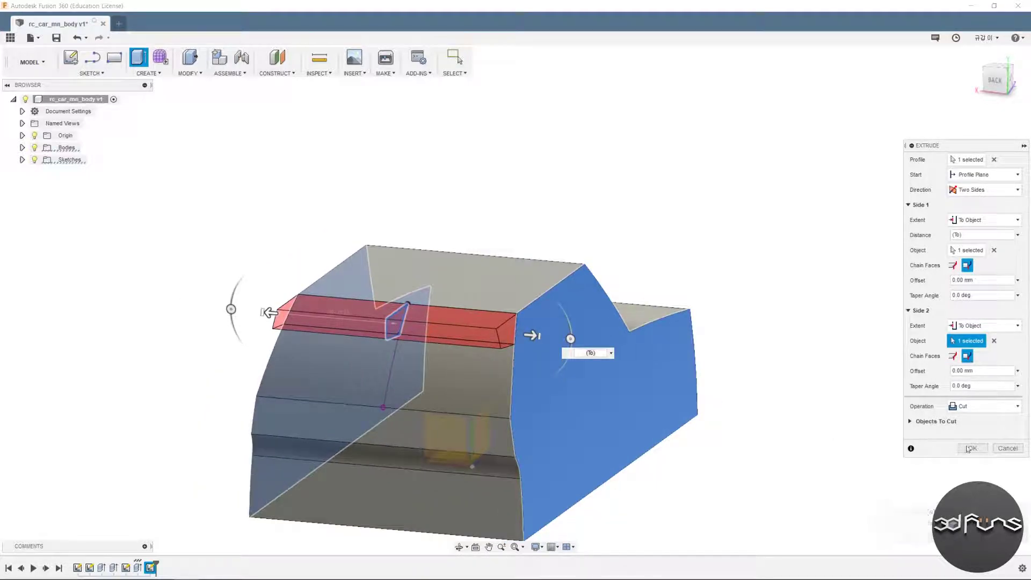
pyautogui.click(988, 406)
pyautogui.click(949, 454)
pyautogui.press('Return')
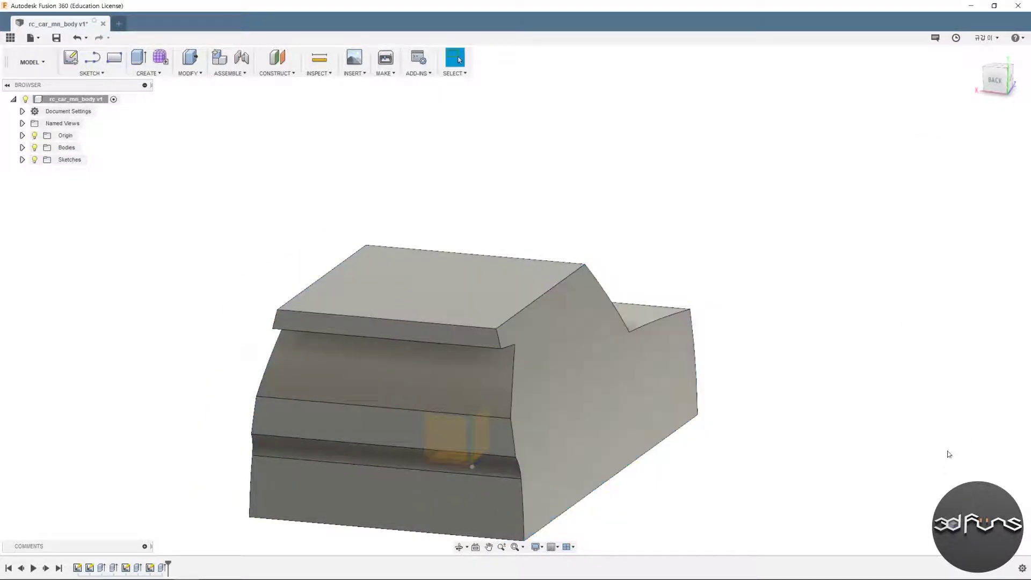
pyautogui.keyDown('shift'); pyautogui.moveTo(812, 396); pyautogui.dragTo(845, 350, button='middle'); pyautogui.keyUp('shift')
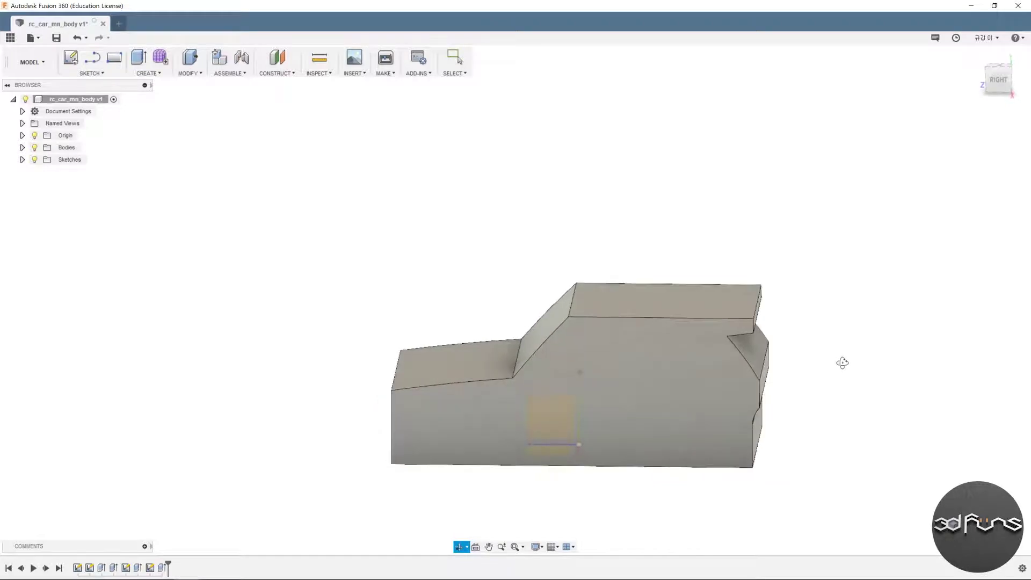
# Step: Shell the car body to 2.0 mm walls, leaving the bottom face open
pyautogui.click(189, 73)
pyautogui.click(196, 111)
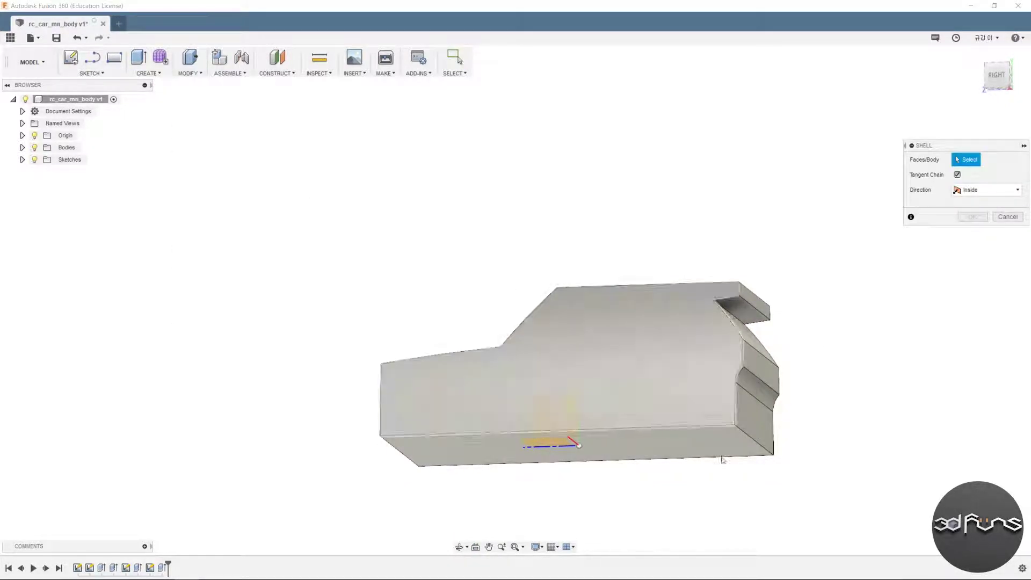
pyautogui.keyDown('shift'); pyautogui.moveTo(810, 392); pyautogui.dragTo(779, 314, button='middle'); pyautogui.keyUp('shift')
pyautogui.click(679, 348)
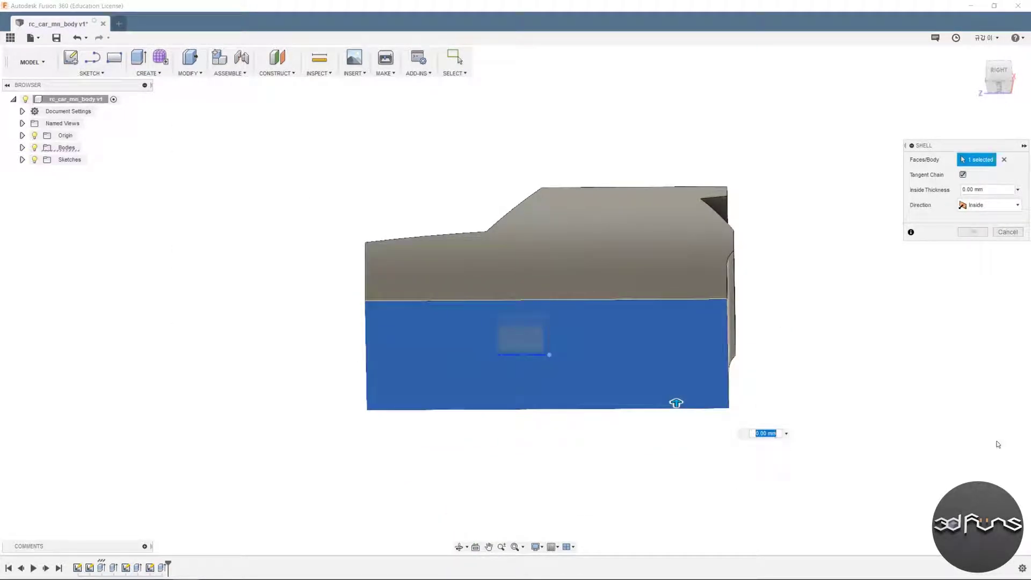
pyautogui.write('2.0')
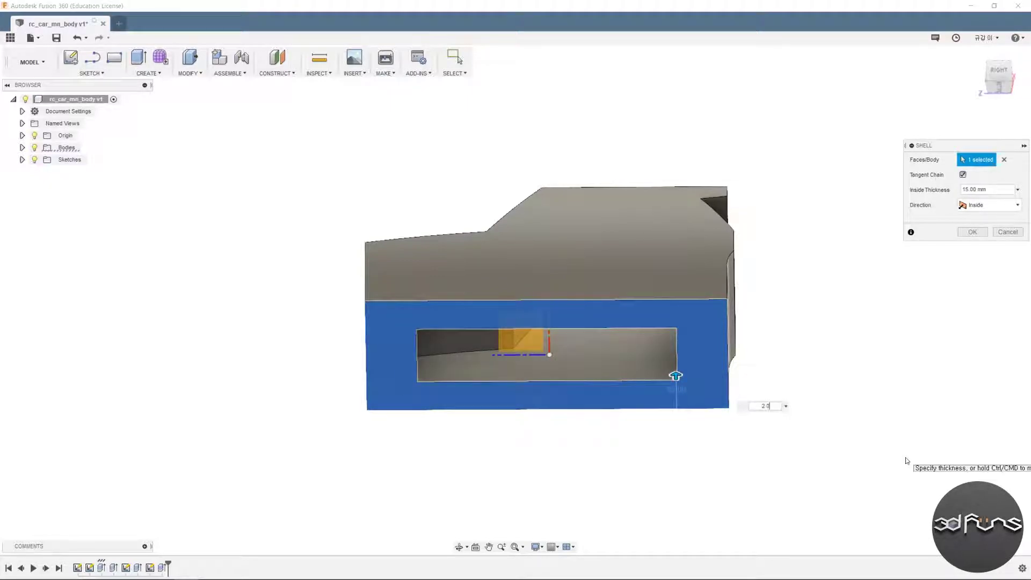
pyautogui.click(971, 233)
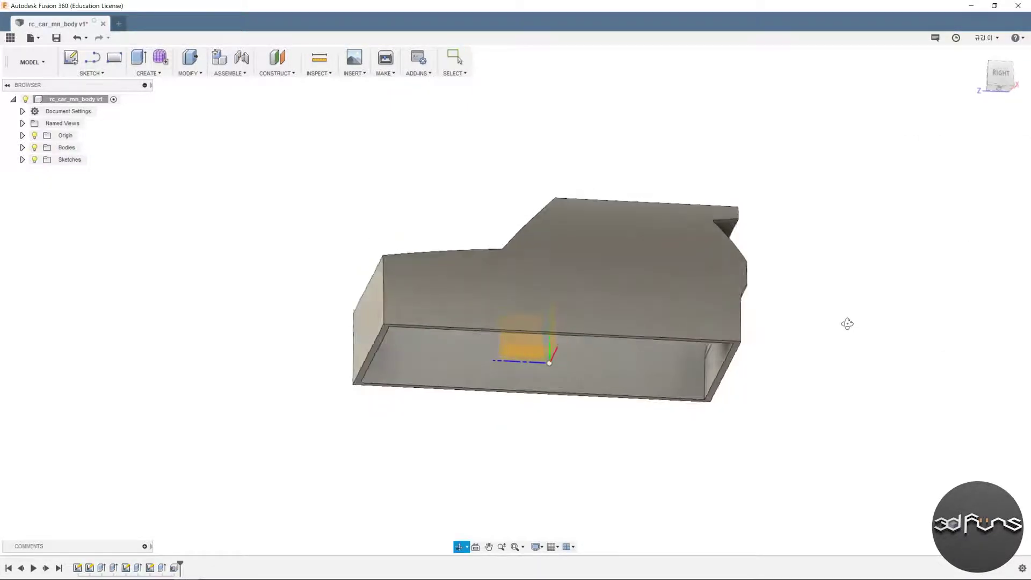
pyautogui.keyDown('shift'); pyautogui.moveTo(846, 322); pyautogui.dragTo(864, 359, button='middle'); pyautogui.keyUp('shift')
# Step: Fillet the hood's front top edge
pyautogui.click(190, 59)
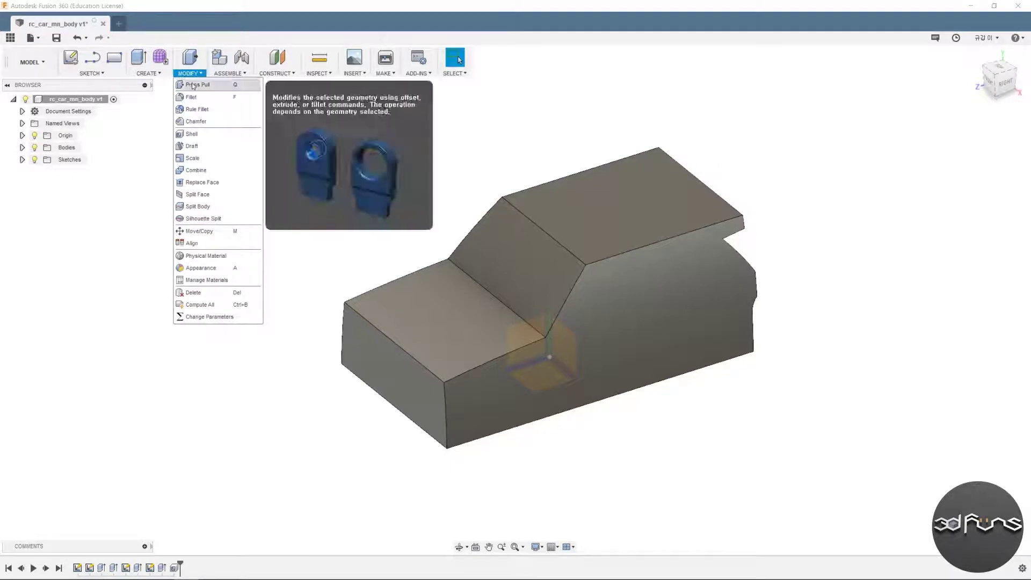
pyautogui.click(201, 97)
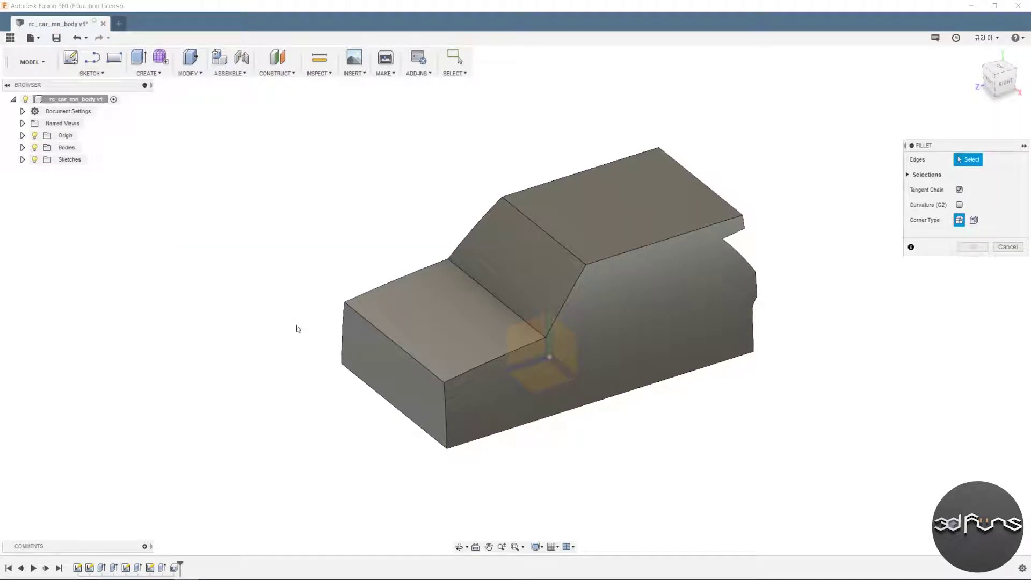
pyautogui.click(403, 349)
pyautogui.write('2.25')
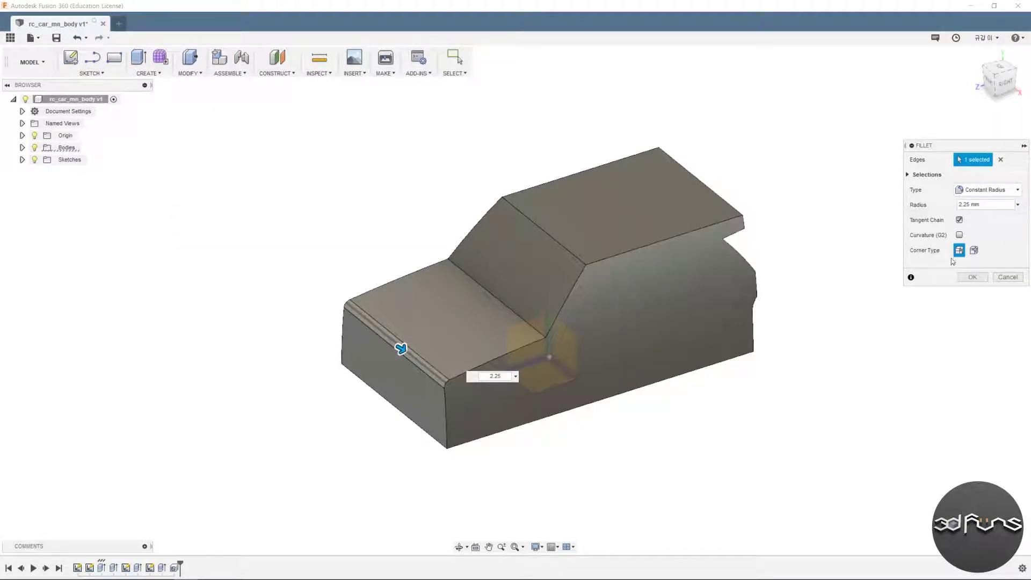
pyautogui.press('Return')
# Step: Fillet the lower and upper windshield edges with radius 2
pyautogui.click(190, 73)
pyautogui.click(202, 96)
pyautogui.click(502, 301)
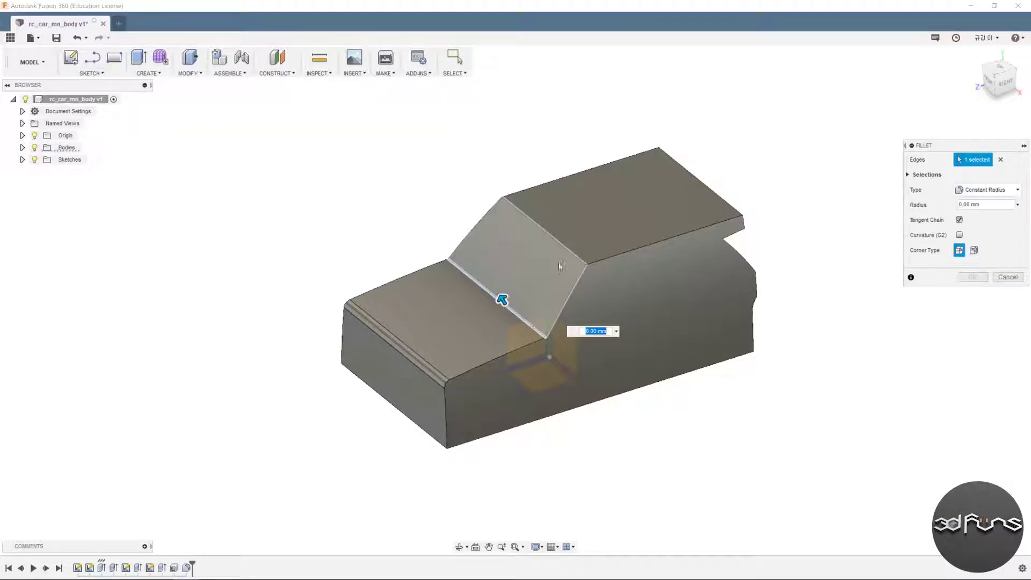
pyautogui.click(563, 242)
pyautogui.moveTo(559, 226); pyautogui.dragTo(567, 247)
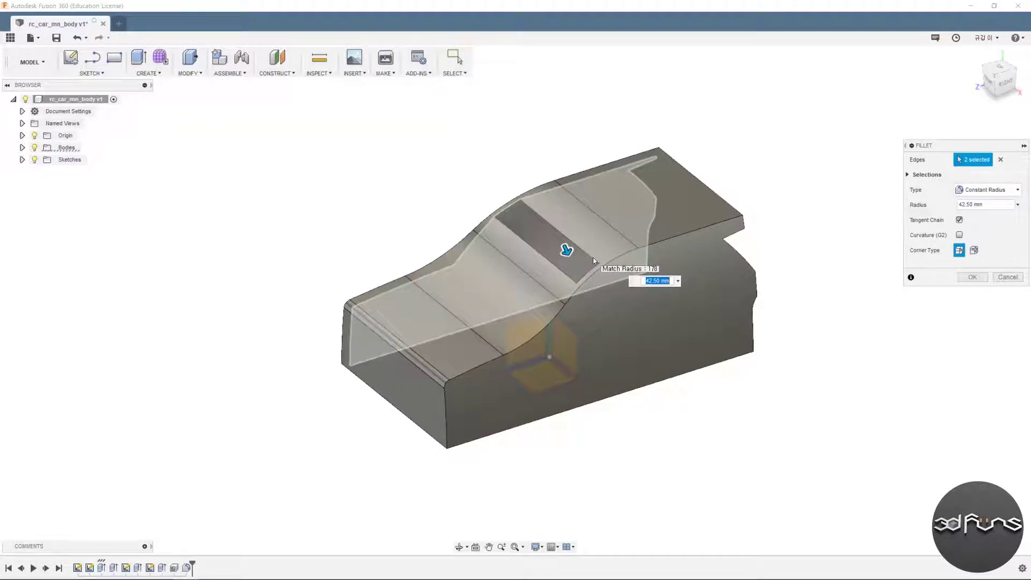
pyautogui.write('2')
pyautogui.press('Return')
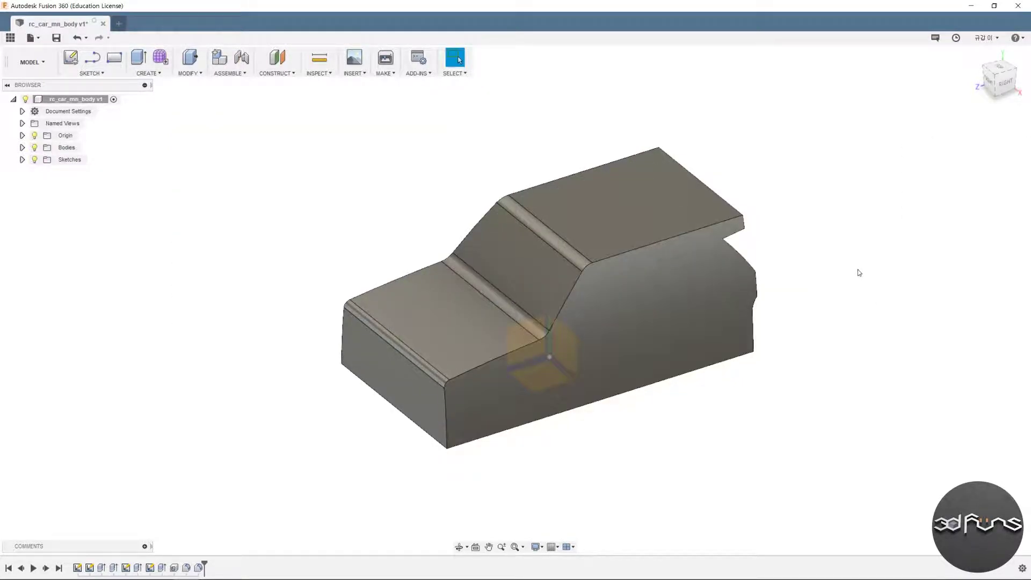
# Step: Fillet both rear recess edges with radius 2.5
pyautogui.click(189, 73)
pyautogui.click(202, 97)
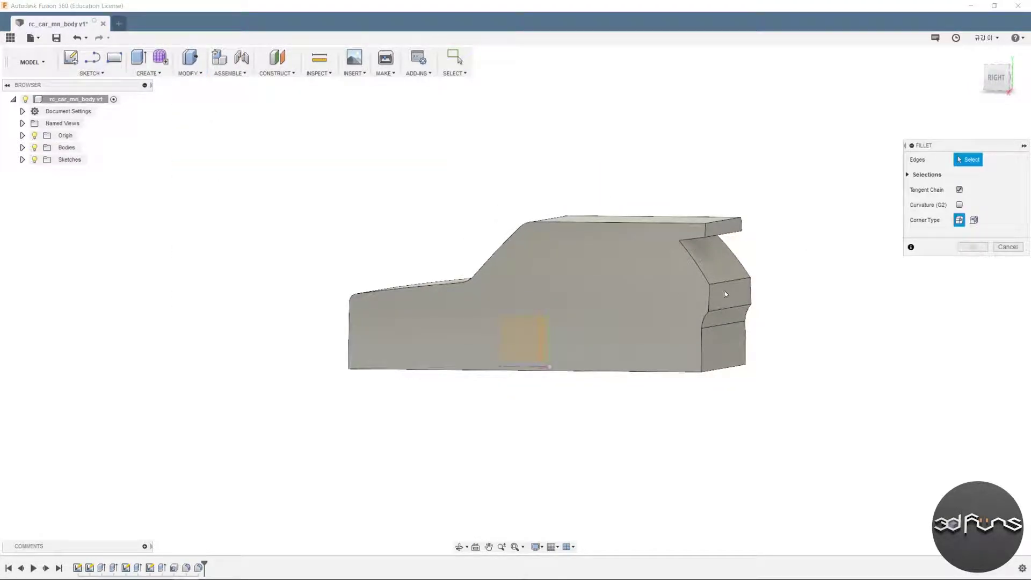
pyautogui.click(731, 280)
pyautogui.click(733, 308)
pyautogui.write('2.5')
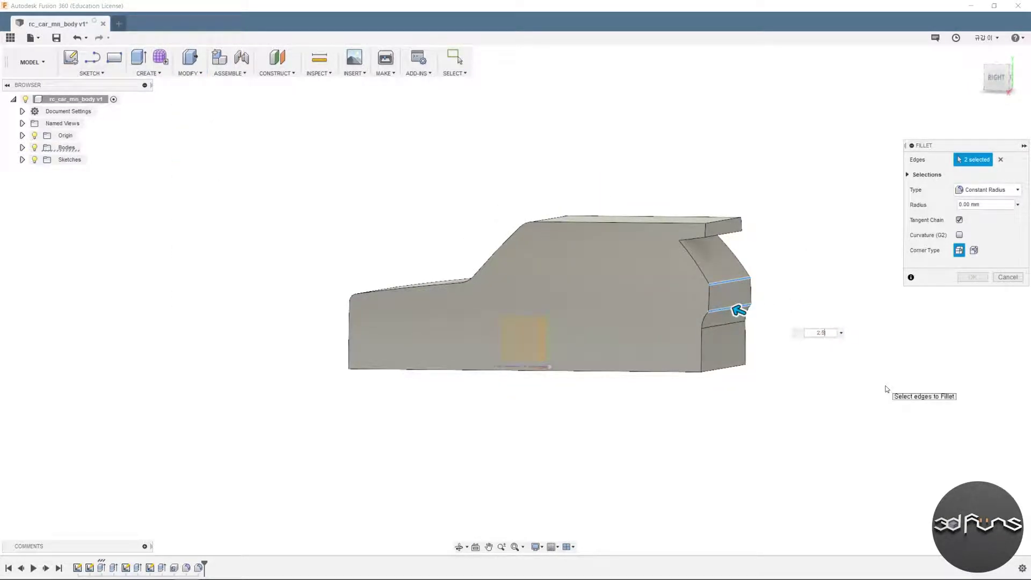
pyautogui.press('Return')
pyautogui.keyDown('shift'); pyautogui.moveTo(822, 249); pyautogui.dragTo(833, 287, button='middle'); pyautogui.keyUp('shift')
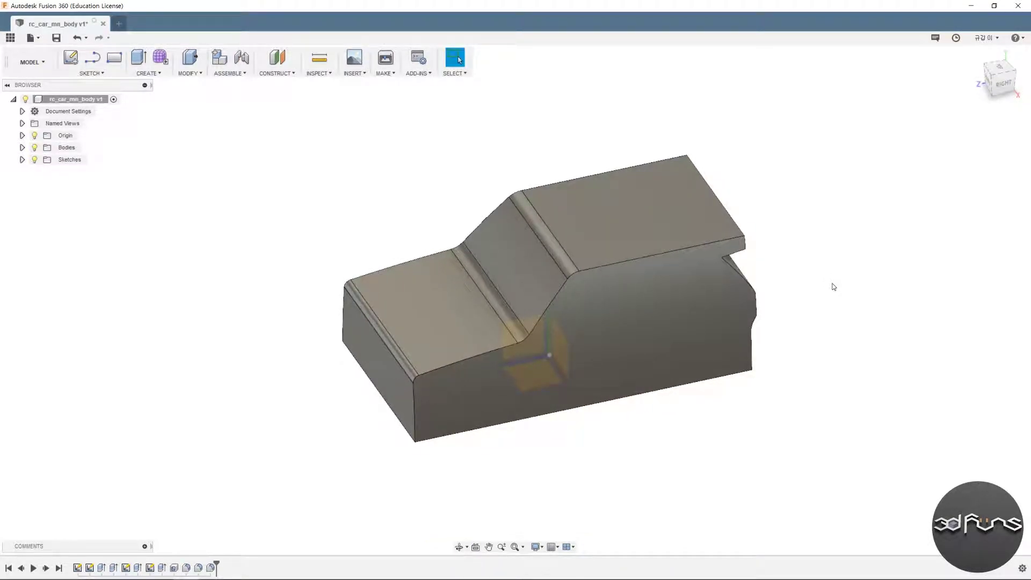
# Step: Fillet both rear roof edges
pyautogui.click(191, 75)
pyautogui.click(200, 101)
pyautogui.click(752, 252)
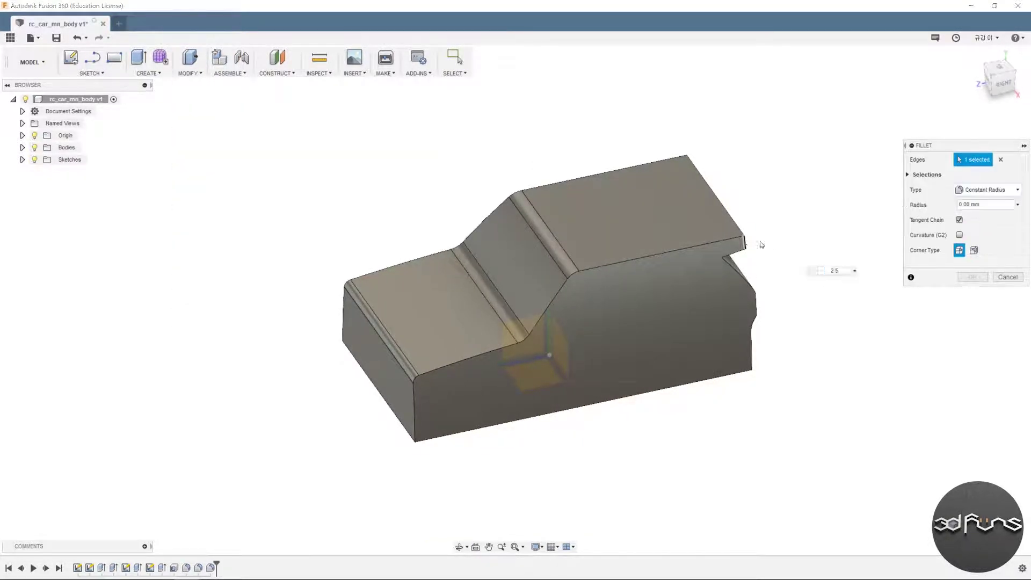
pyautogui.moveTo(752, 252)
pyautogui.keyDown('shift'); pyautogui.mouseDown(button='middle')
pyautogui.moveTo(718, 204)
pyautogui.moveTo(734, 258)
pyautogui.mouseUp(button='middle'); pyautogui.keyUp('shift')
pyautogui.click(734, 259)
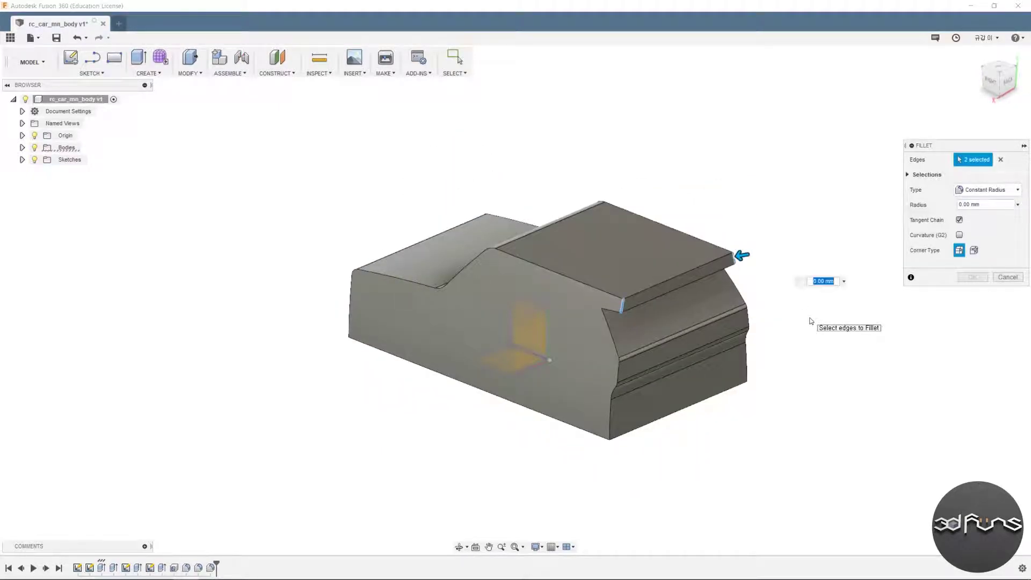
pyautogui.click(973, 277)
pyautogui.keyDown('shift'); pyautogui.moveTo(946, 295); pyautogui.dragTo(203, 123, button='middle'); pyautogui.keyUp('shift')
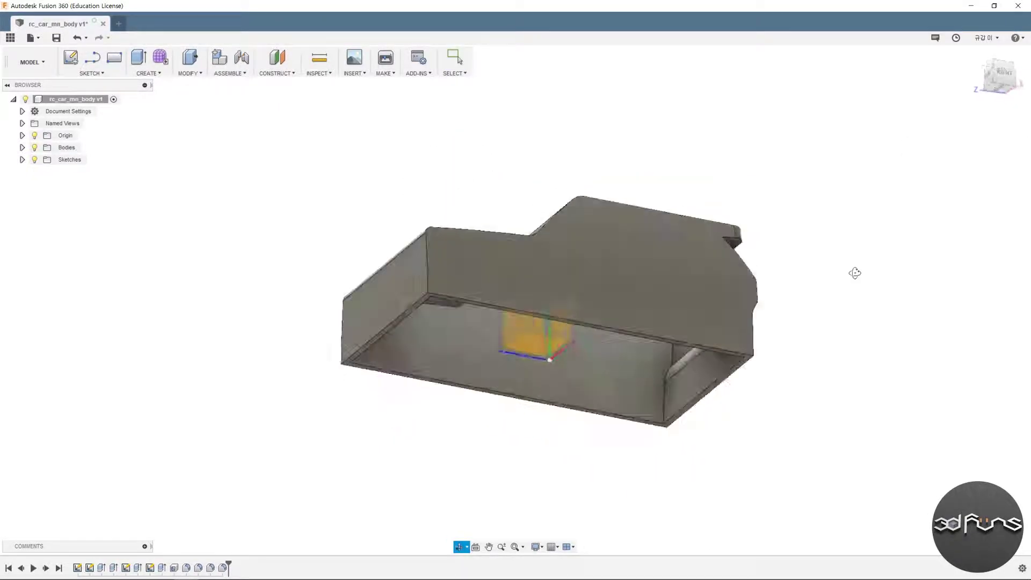
pyautogui.click(190, 73)
pyautogui.click(200, 101)
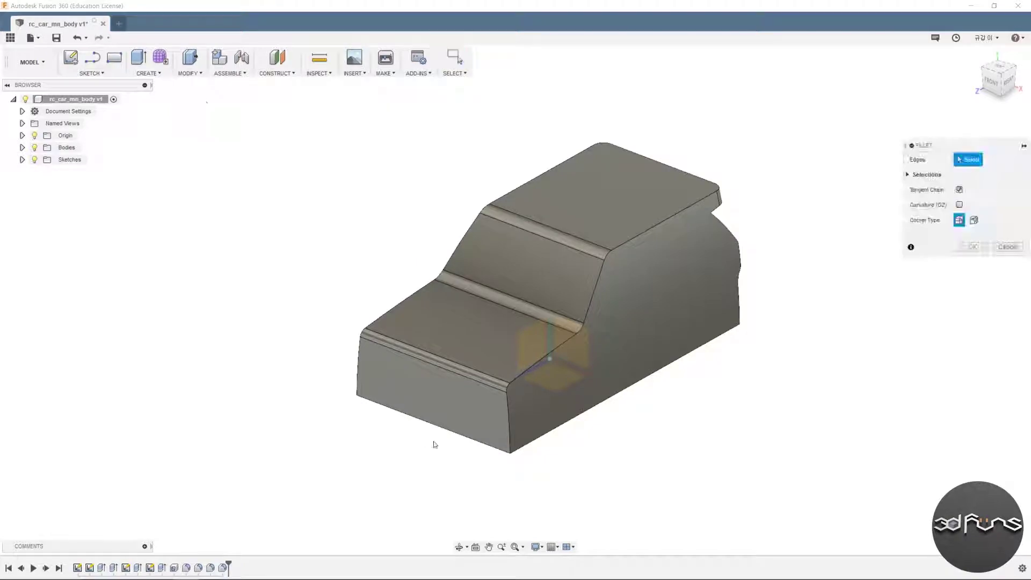
# Step: Round the outer body edge chain with a variable fillet of 2, 1.3 and 2 mm
pyautogui.click(507, 423)
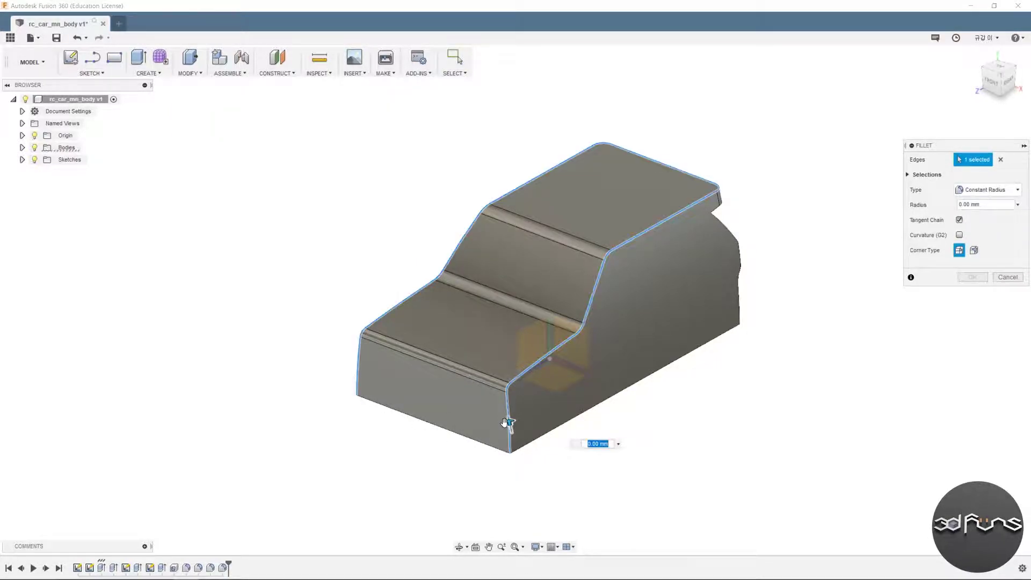
pyautogui.click(987, 190)
pyautogui.click(987, 229)
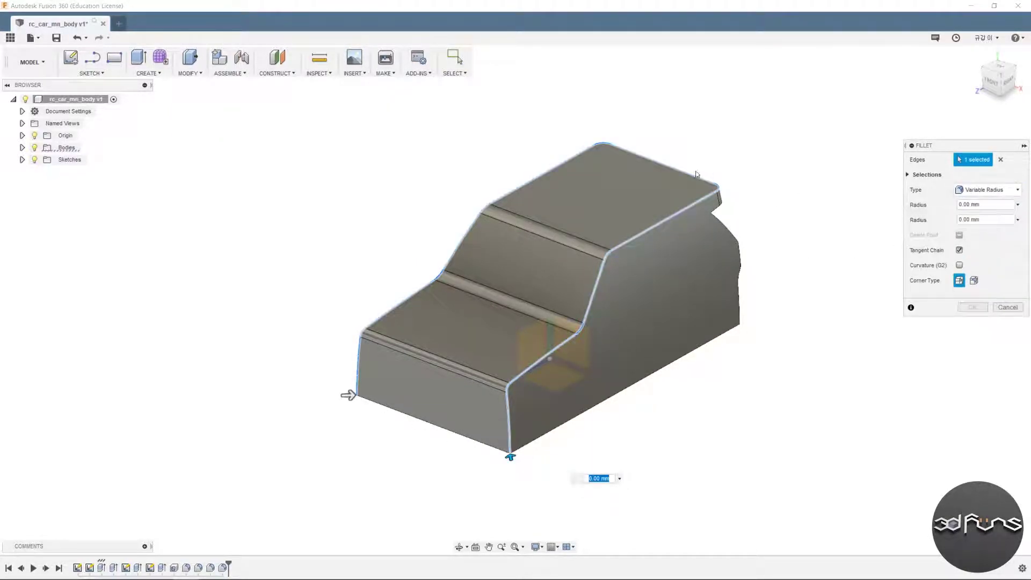
pyautogui.click(664, 166)
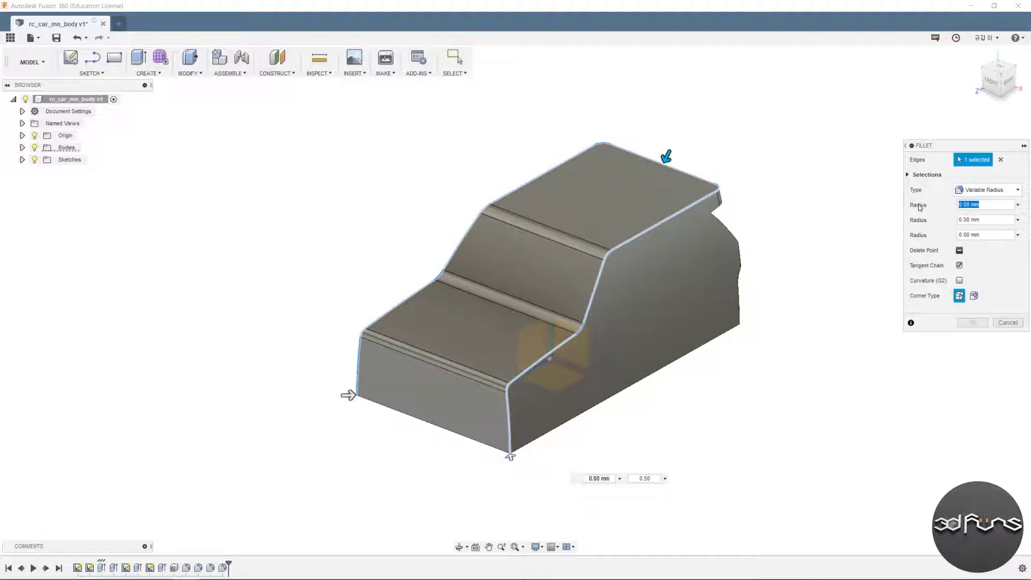
pyautogui.click(986, 204)
pyautogui.write('2')
pyautogui.click(992, 221)
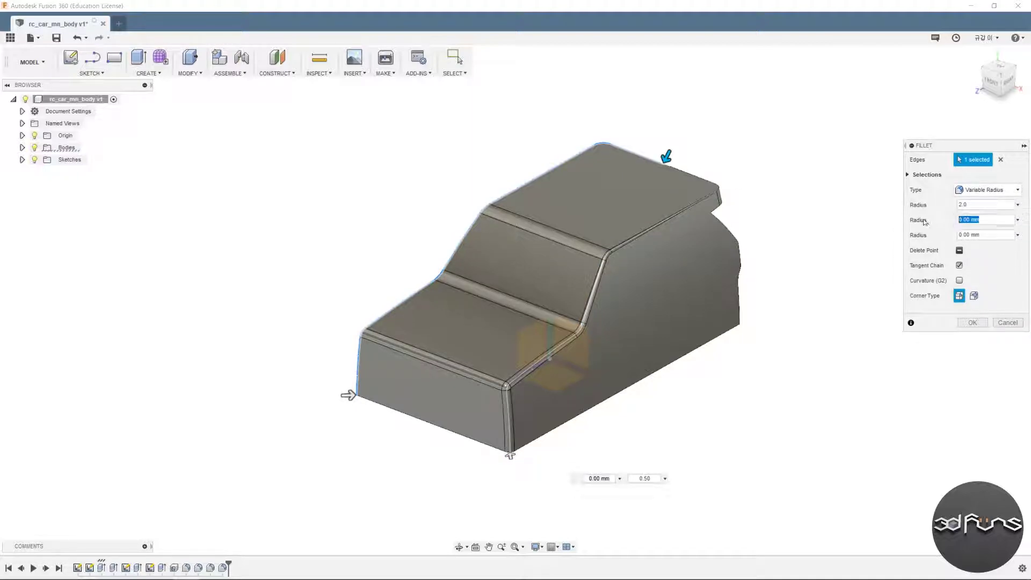
pyautogui.write('1.3')
pyautogui.press('Tab')
pyautogui.write('2')
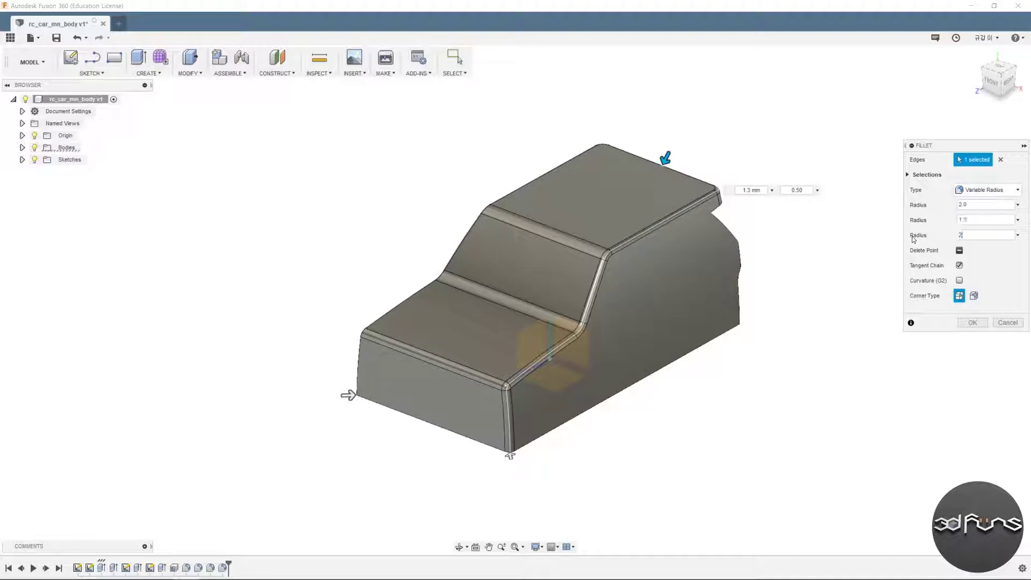
pyautogui.write('.0')
pyautogui.click(973, 323)
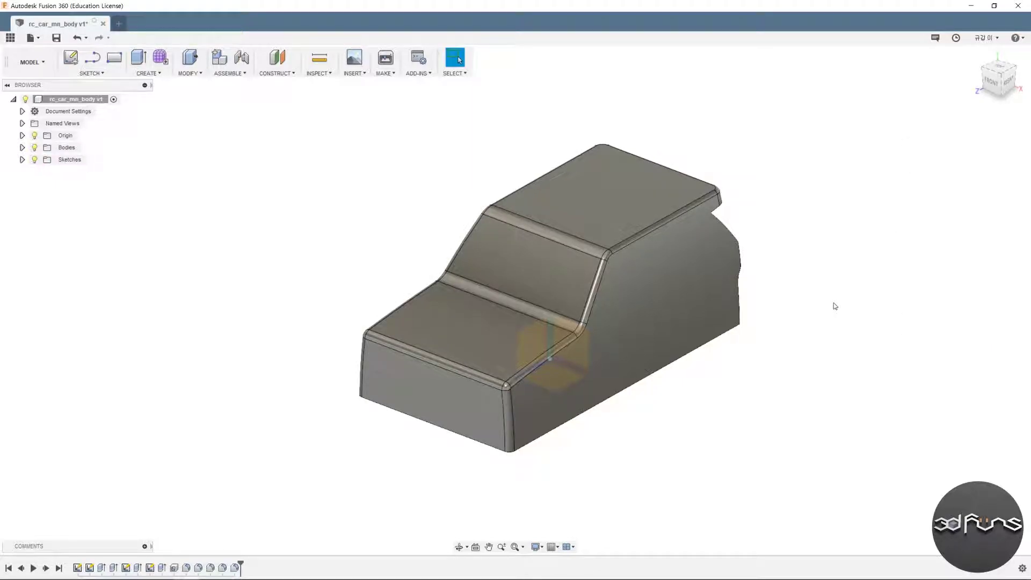
pyautogui.keyDown('shift'); pyautogui.moveTo(835, 306); pyautogui.dragTo(773, 258, button='middle'); pyautogui.keyUp('shift')
# Step: Fillet the rear slab edge with a 5 mm radius
pyautogui.click(189, 73)
pyautogui.click(198, 94)
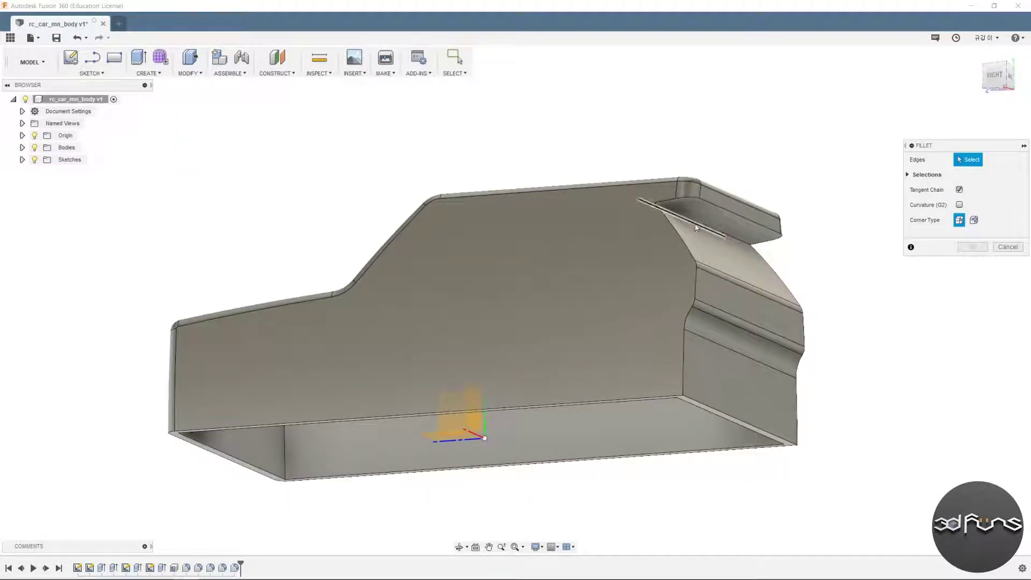
pyautogui.click(697, 228)
pyautogui.write('5')
pyautogui.press('Return')
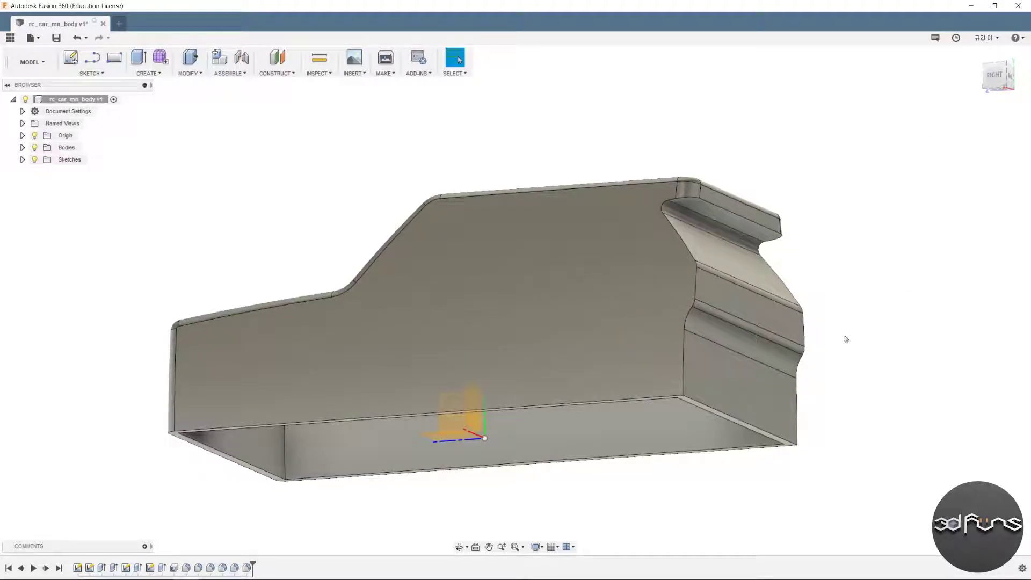
# Step: Apply a variable fillet to the rear profile edge chain with a 1.3 mm midpoint radius
pyautogui.click(189, 73)
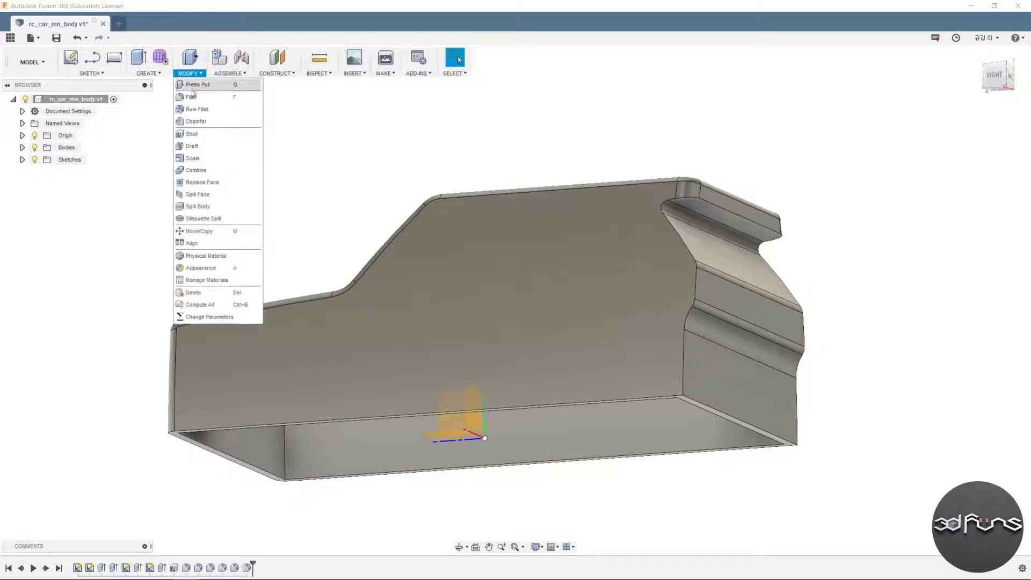
pyautogui.click(199, 94)
pyautogui.click(685, 373)
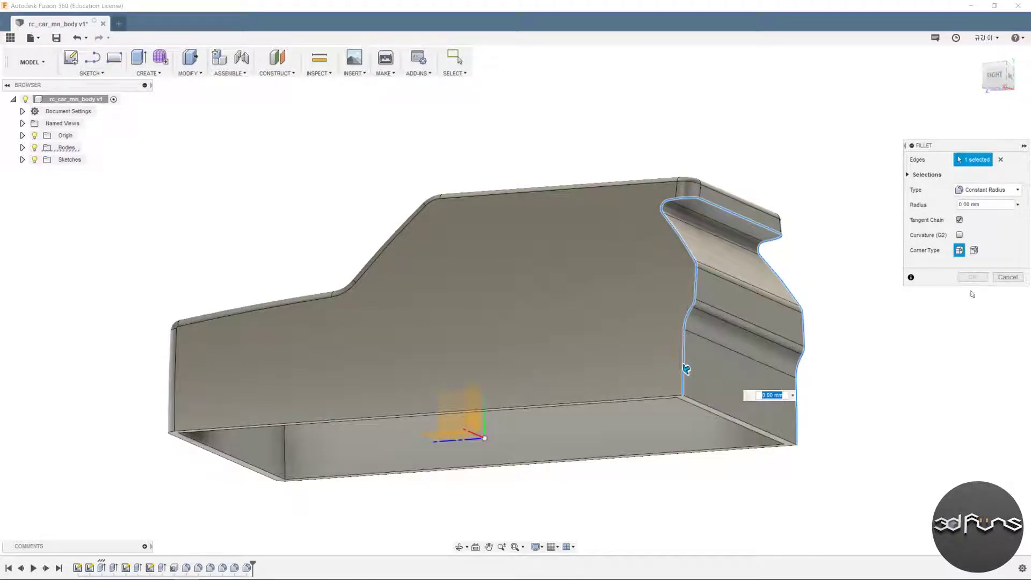
pyautogui.click(988, 190)
pyautogui.click(985, 215)
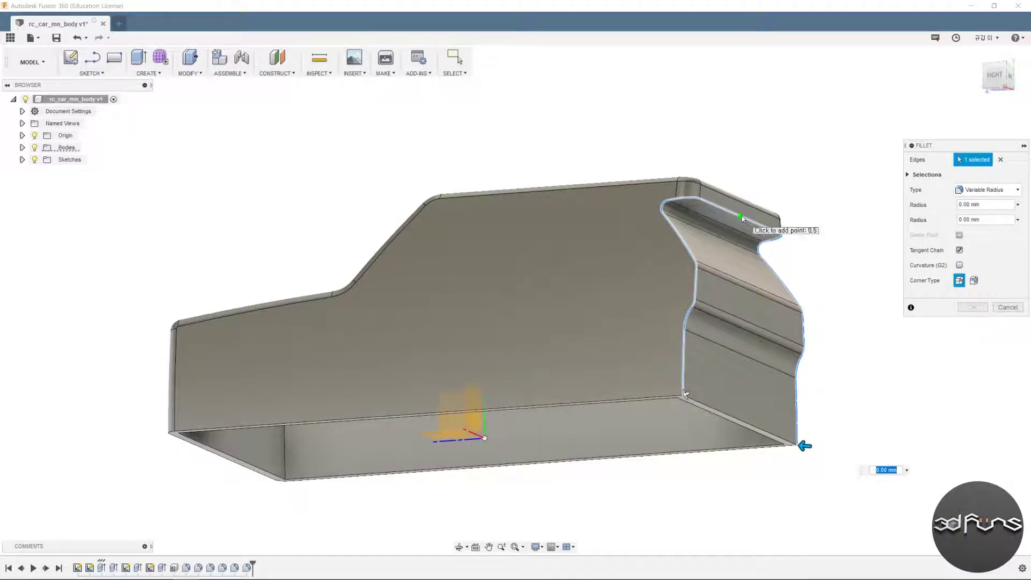
pyautogui.click(743, 216)
pyautogui.write('1.3')
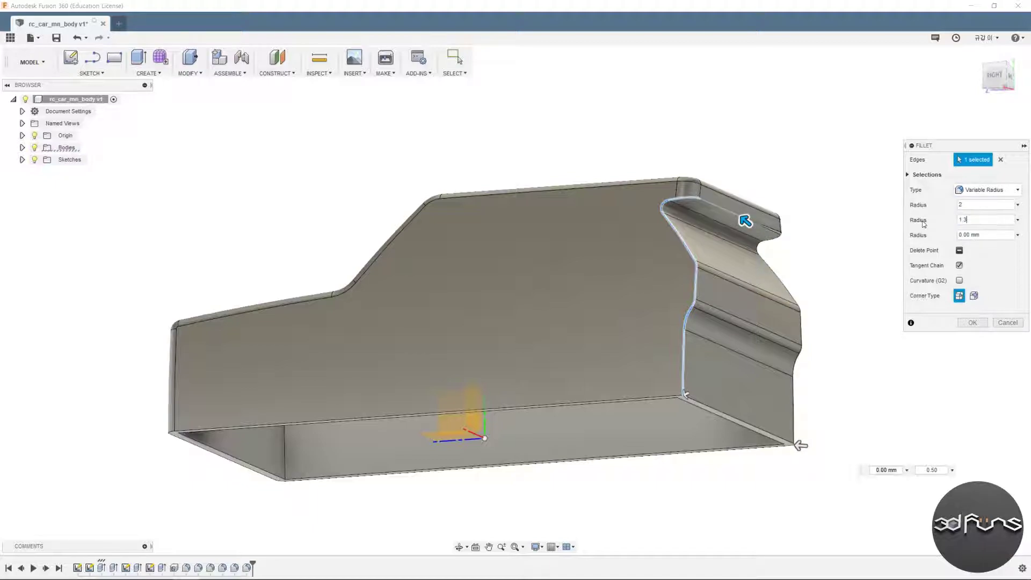
pyautogui.press('Tab')
pyautogui.write('2')
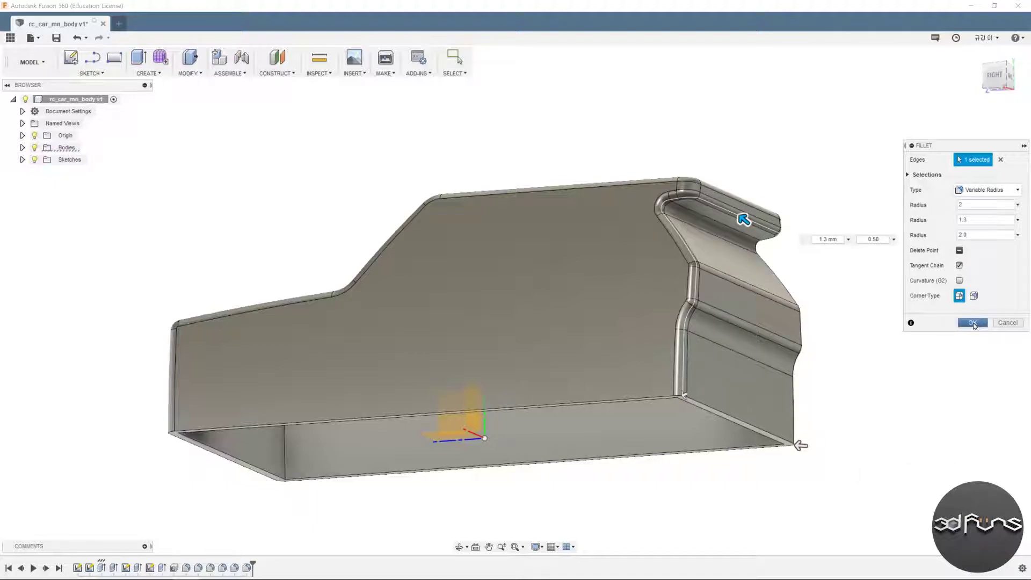
pyautogui.click(973, 323)
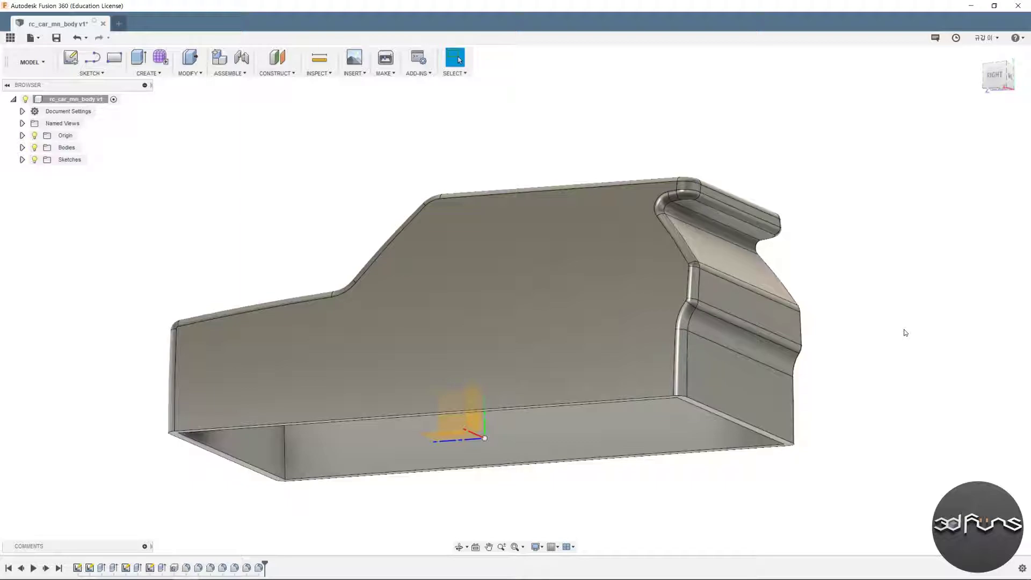
pyautogui.moveTo(849, 326)
pyautogui.keyDown('shift'); pyautogui.mouseDown(button='middle')
pyautogui.moveTo(811, 339)
pyautogui.moveTo(808, 305)
pyautogui.moveTo(845, 328)
pyautogui.mouseUp(button='middle'); pyautogui.keyUp('shift')
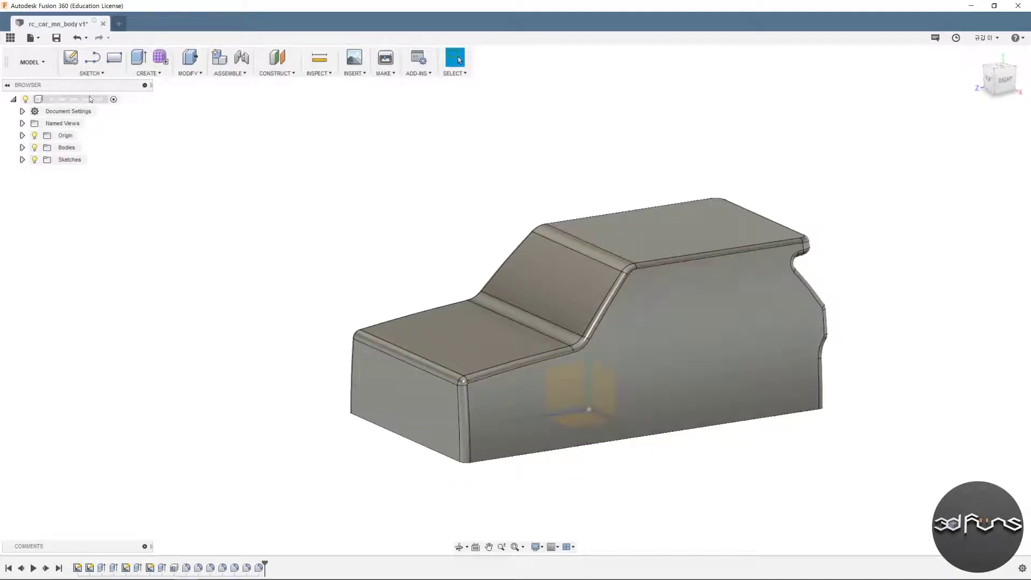
# Step: In the Patch workspace, offset the car's side face 0.8 mm inward as a new surface body
pyautogui.click(37, 62)
pyautogui.click(53, 105)
pyautogui.click(144, 73)
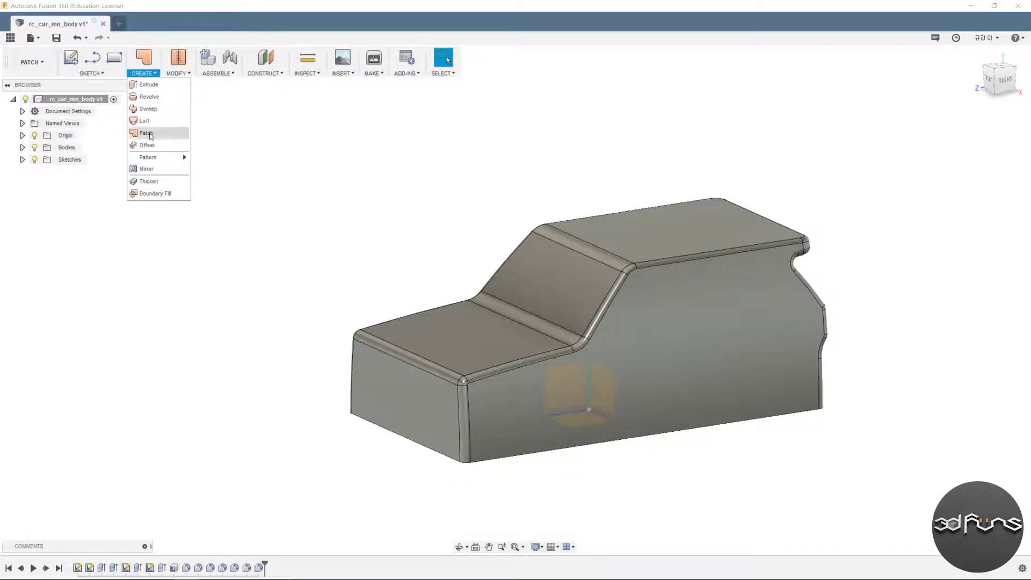
pyautogui.click(153, 137)
pyautogui.click(724, 309)
pyautogui.write('-4')
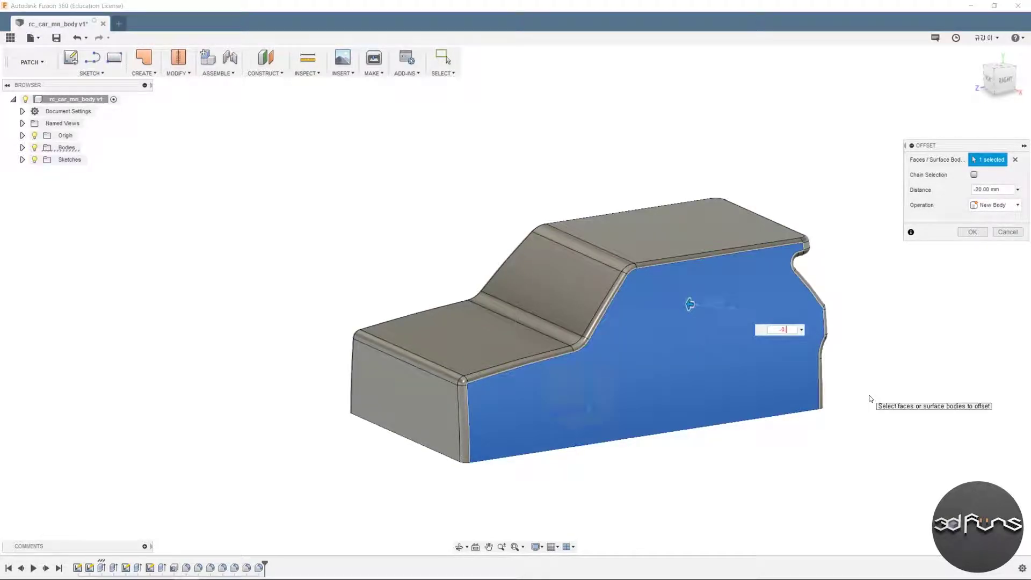
pyautogui.write('.8')
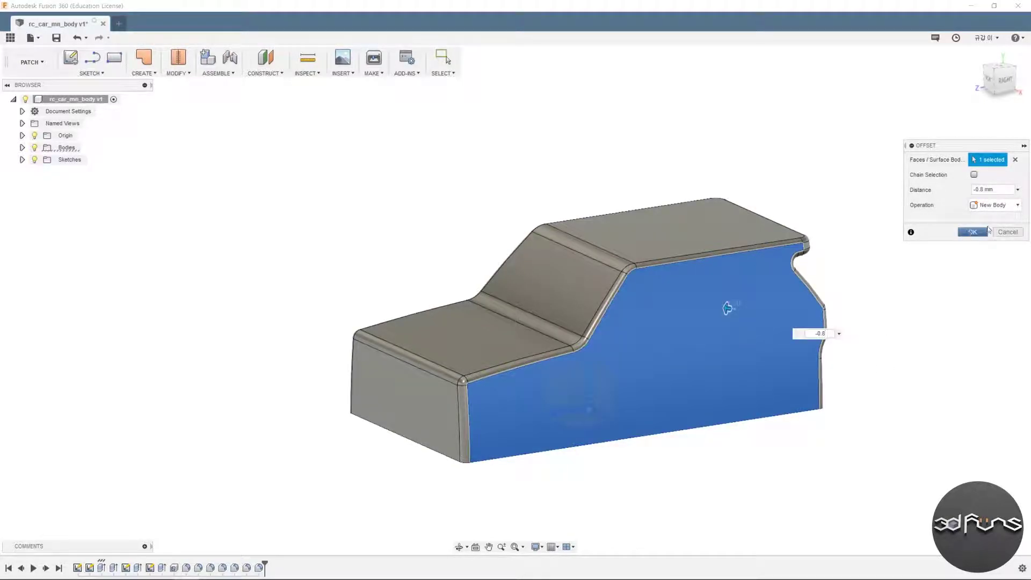
pyautogui.click(986, 231)
pyautogui.moveTo(876, 311)
pyautogui.keyDown('shift'); pyautogui.mouseDown(button='middle')
pyautogui.moveTo(875, 283)
pyautogui.moveTo(883, 313)
pyautogui.mouseUp(button='middle'); pyautogui.keyUp('shift')
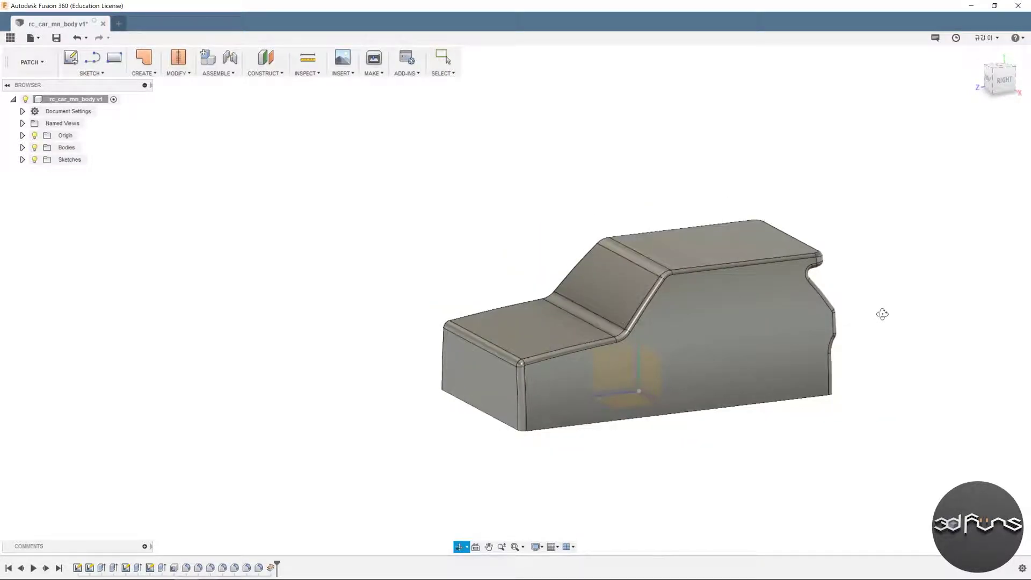
pyautogui.press('Escape')
pyautogui.click(95, 75)
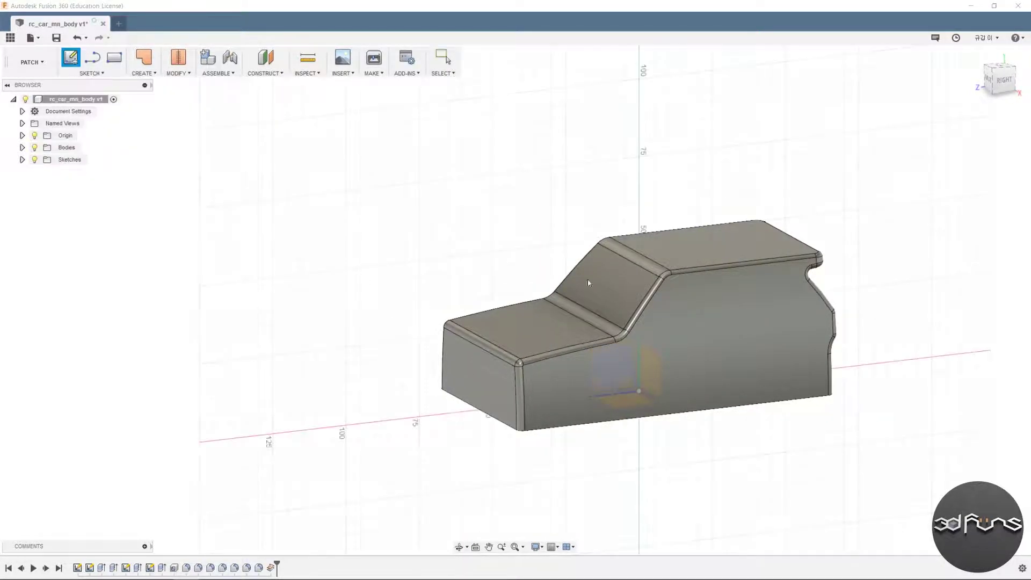
# Step: Sketch on the car's side plane and draw the window outline lines below the roof
pyautogui.click(617, 367)
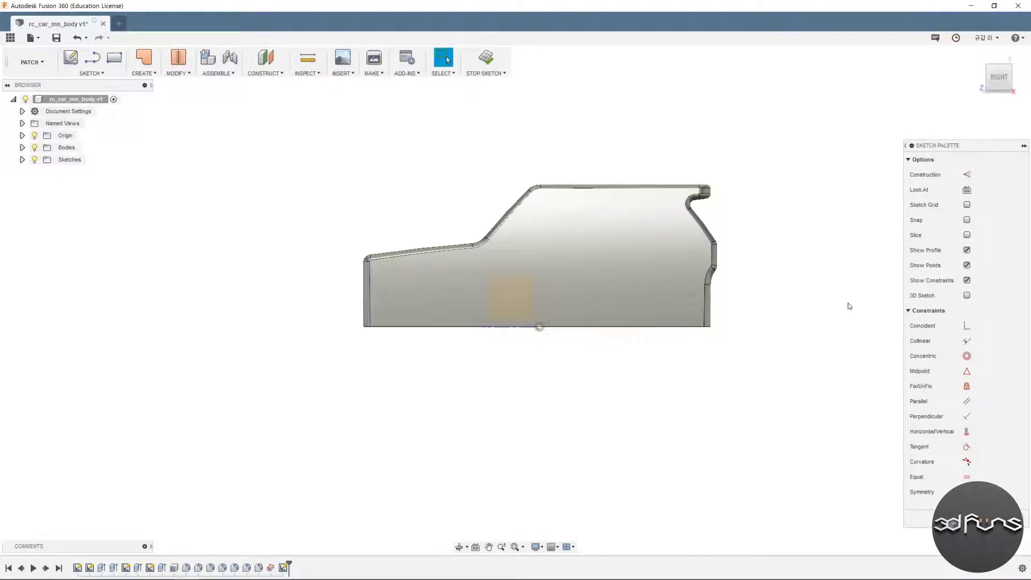
pyautogui.moveTo(801, 253)
pyautogui.keyDown('shift'); pyautogui.mouseDown(button='middle')
pyautogui.moveTo(831, 267)
pyautogui.moveTo(811, 234)
pyautogui.moveTo(797, 300)
pyautogui.moveTo(784, 288)
pyautogui.moveTo(811, 235)
pyautogui.moveTo(816, 246)
pyautogui.mouseUp(button='middle'); pyautogui.keyUp('shift')
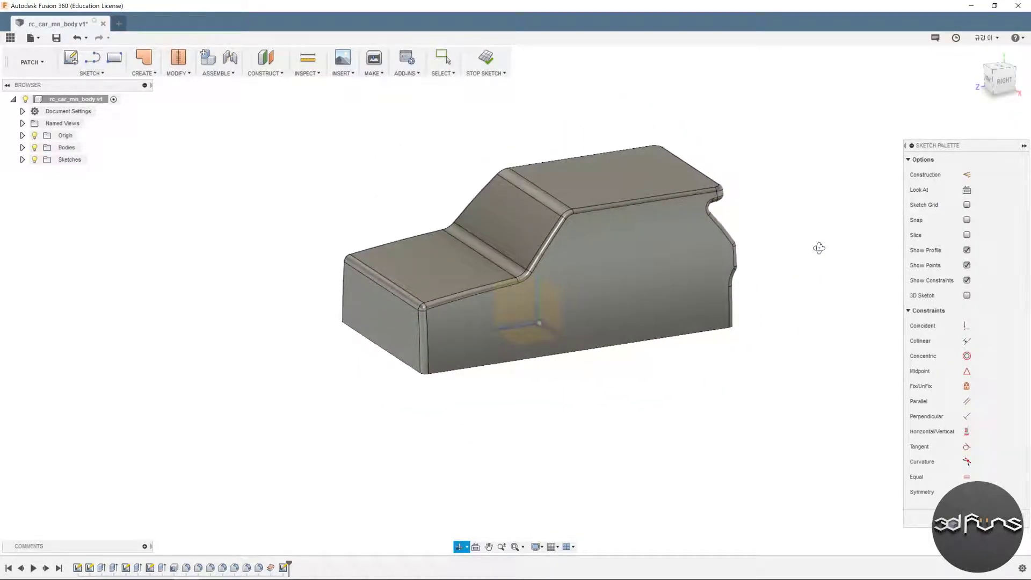
pyautogui.click(969, 195)
pyautogui.scroll(5, 583, 292)
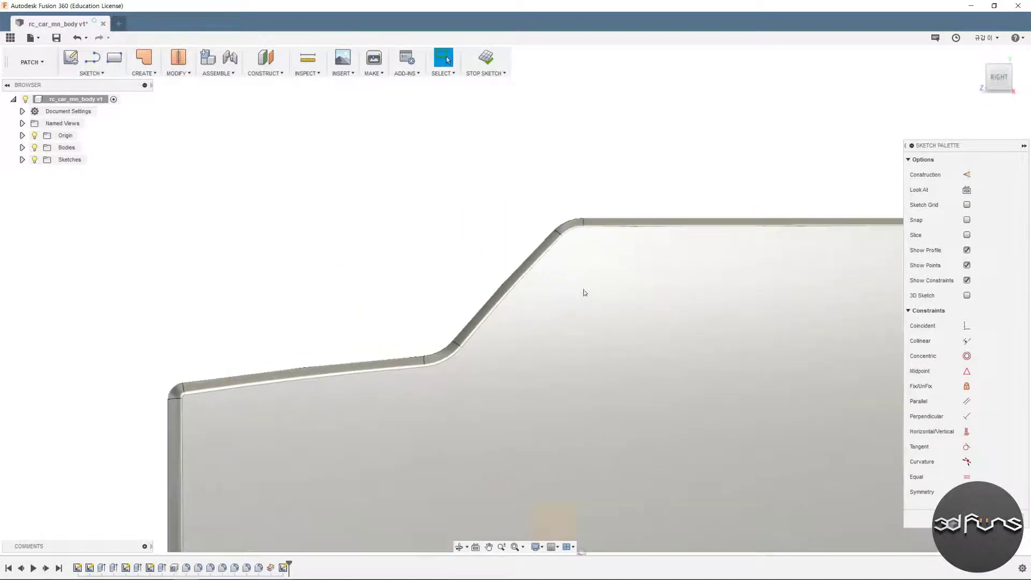
pyautogui.moveTo(704, 311)
pyautogui.mouseDown(button='middle')
pyautogui.moveTo(710, 305)
pyautogui.moveTo(636, 272)
pyautogui.mouseUp(button='middle')
pyautogui.press('l')
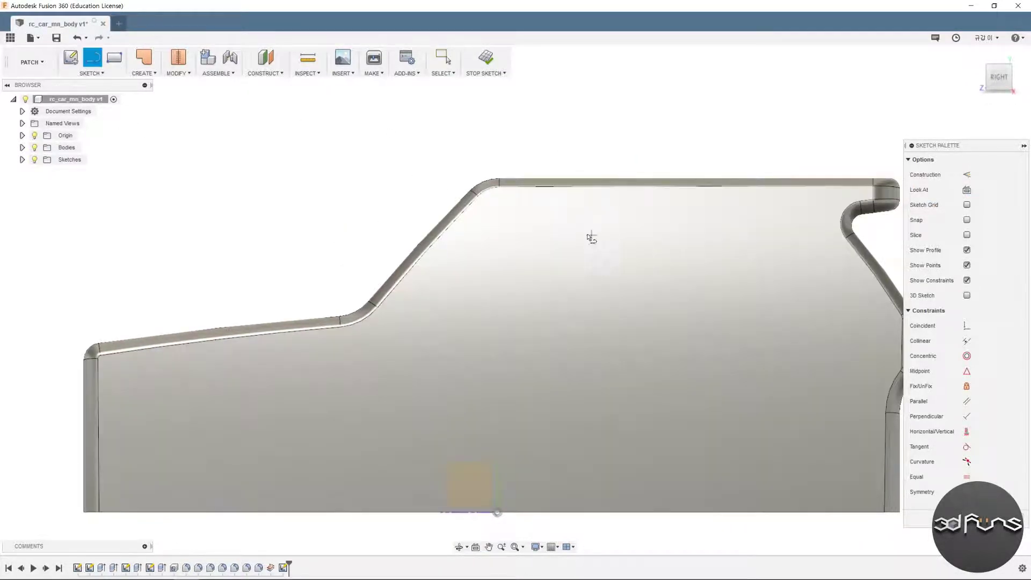
pyautogui.click(492, 230)
pyautogui.click(623, 229)
pyautogui.click(623, 334)
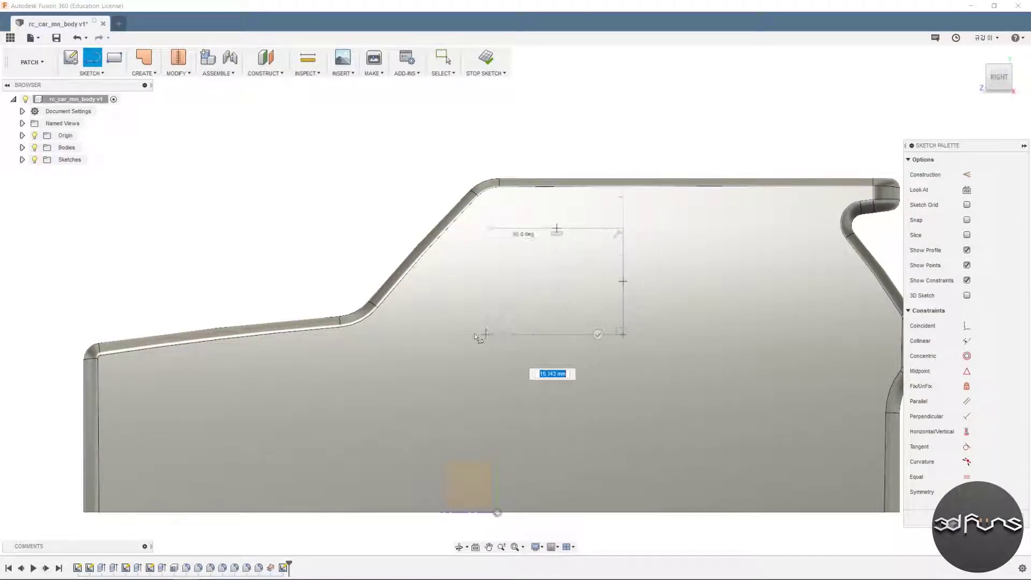
pyautogui.click(407, 334)
pyautogui.press('Escape')
# Step: Offset the sloped windshield edge 4 mm inward in the sketch
pyautogui.click(92, 73)
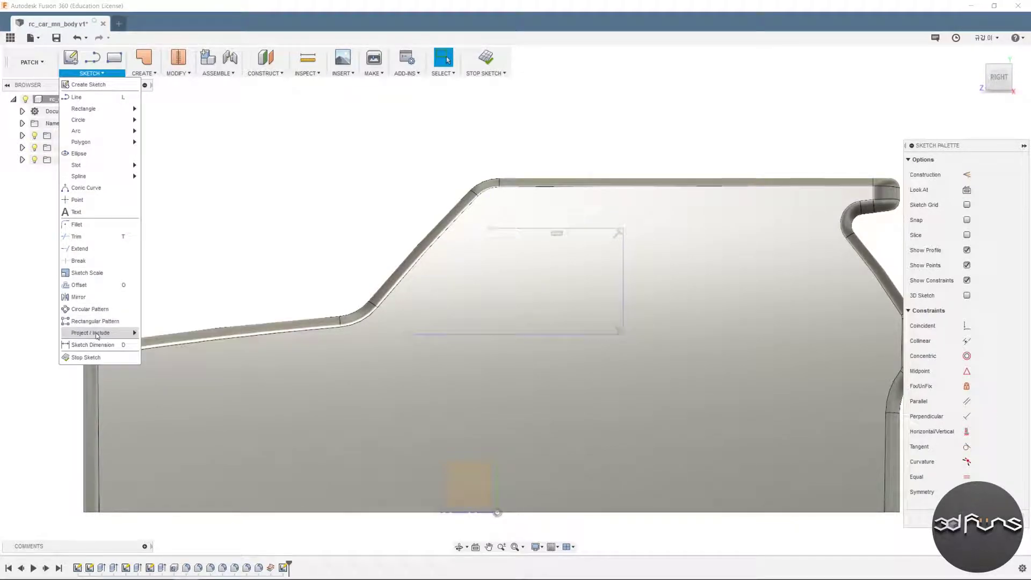
pyautogui.moveTo(90, 333)
pyautogui.click(159, 336)
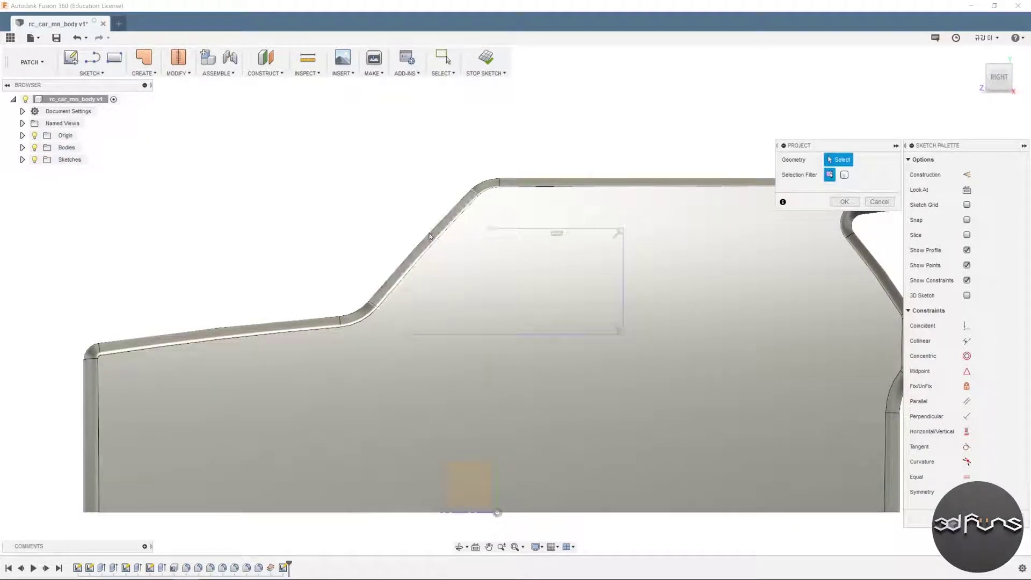
pyautogui.press('Escape')
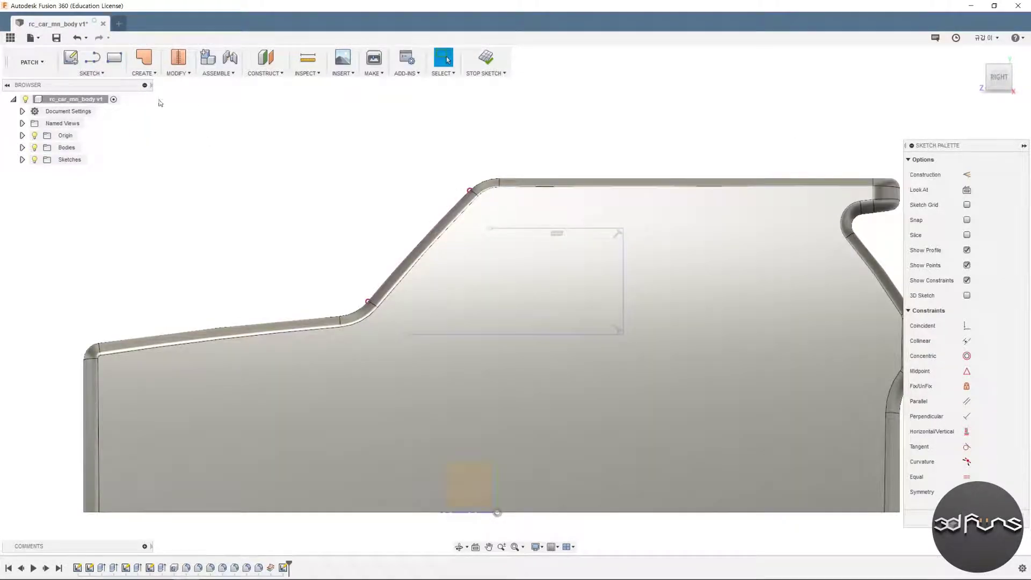
pyautogui.click(91, 73)
pyautogui.click(86, 272)
pyautogui.click(430, 232)
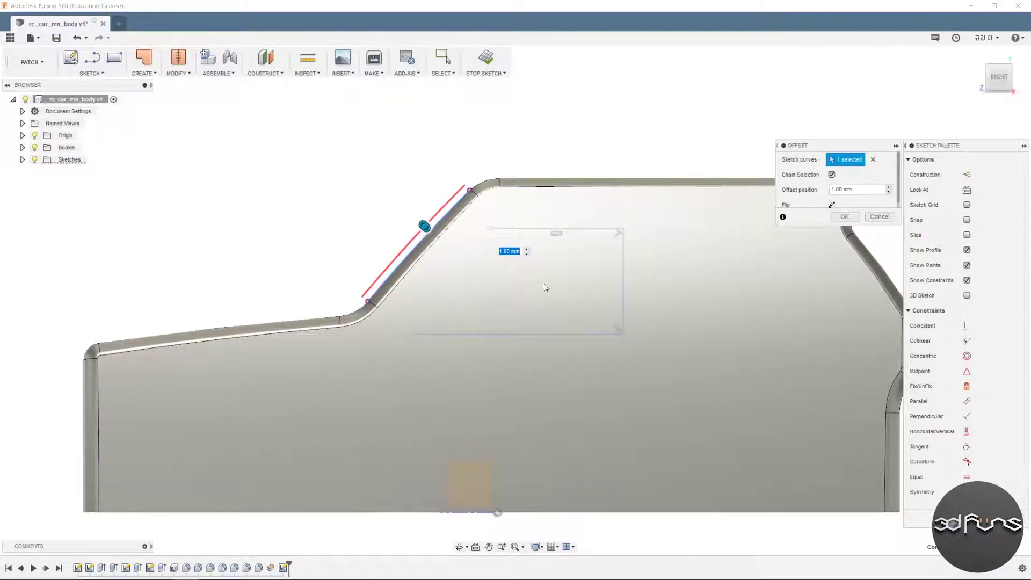
pyautogui.write('4.0')
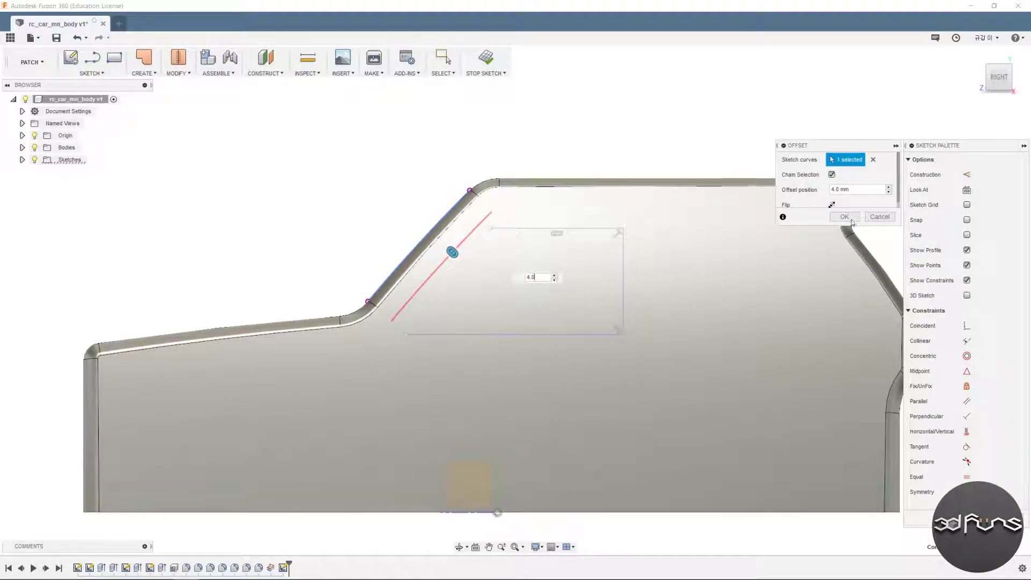
pyautogui.press('Return')
pyautogui.scroll(2, 462, 236)
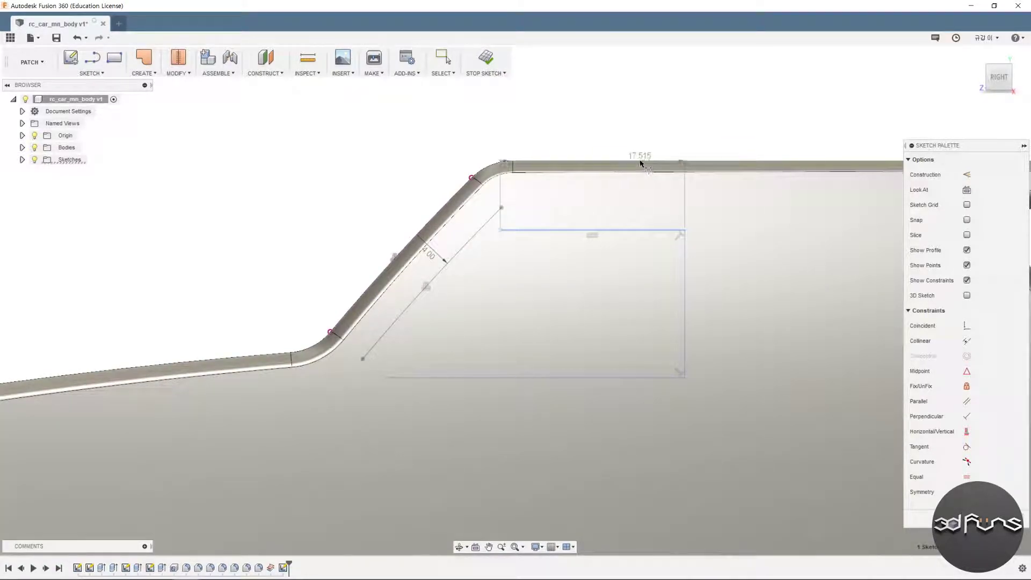
# Step: Project the roof's top edge and dimension the window's top line 4 mm below it
pyautogui.click(91, 73)
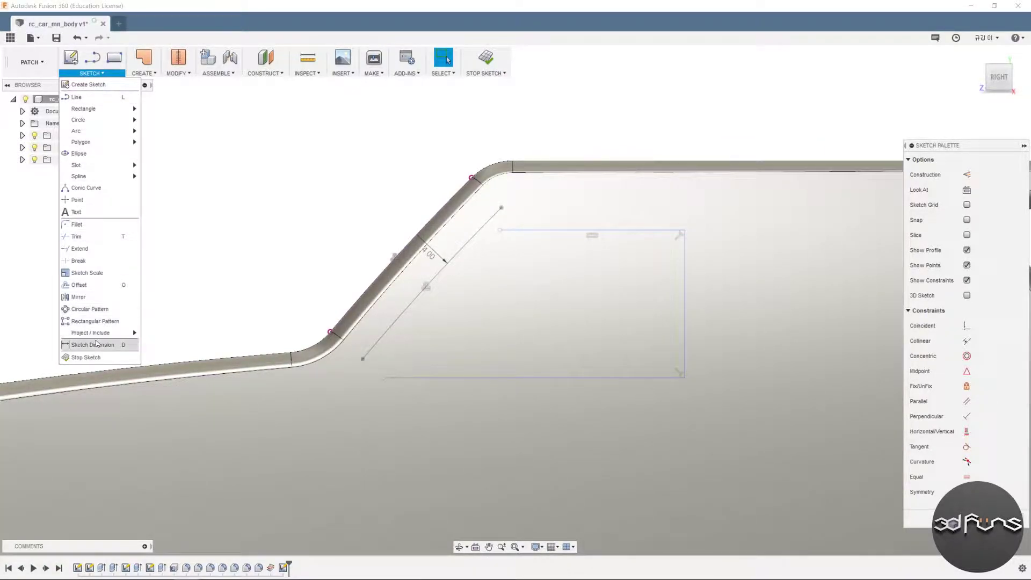
pyautogui.moveTo(91, 333)
pyautogui.click(156, 333)
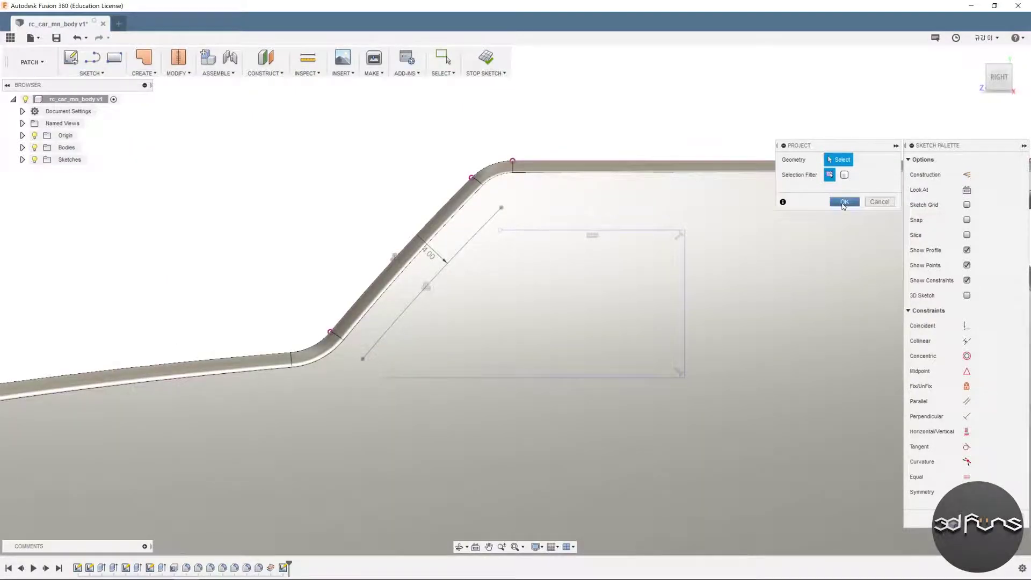
pyautogui.click(843, 205)
pyautogui.press('d')
pyautogui.click(591, 231)
pyautogui.click(699, 170)
pyautogui.click(698, 129)
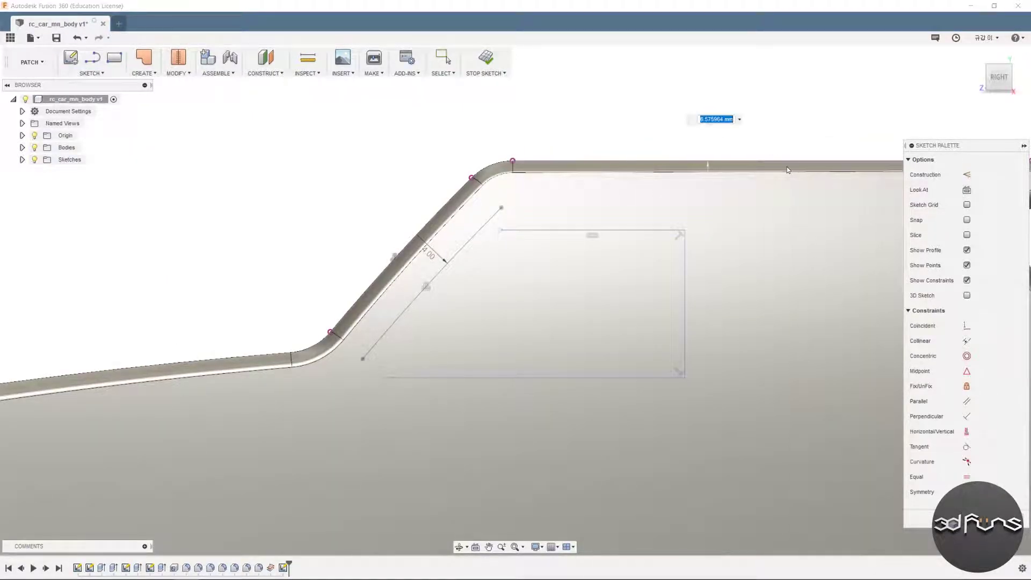
pyautogui.write('4')
pyautogui.press('Return')
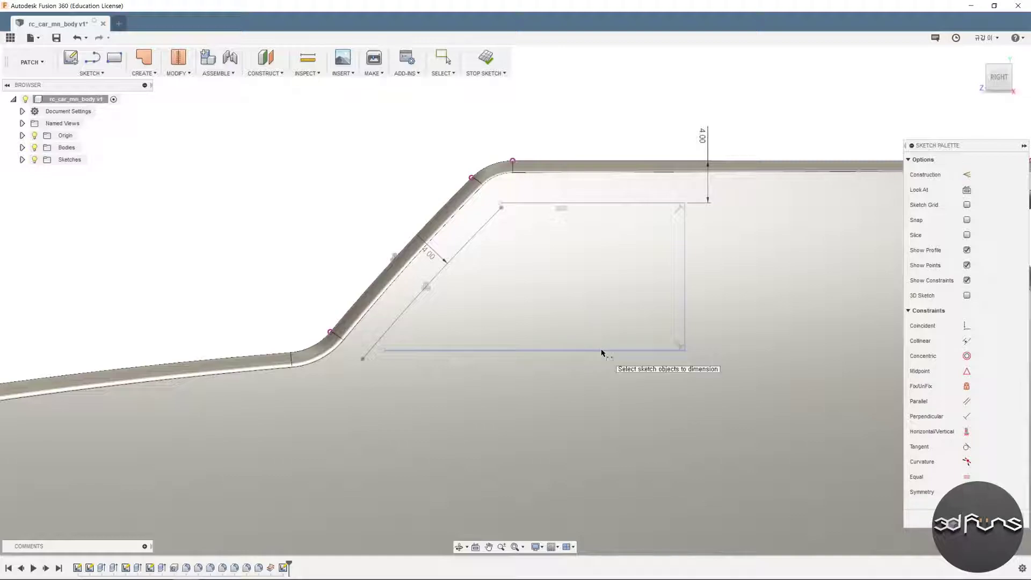
# Step: Dimension the window's bottom line 25.5 mm above the body's bottom edge
pyautogui.click(601, 350)
pyautogui.scroll(-2, 577, 344)
pyautogui.scroll(-2, 559, 430)
pyautogui.click(536, 513)
pyautogui.click(666, 422)
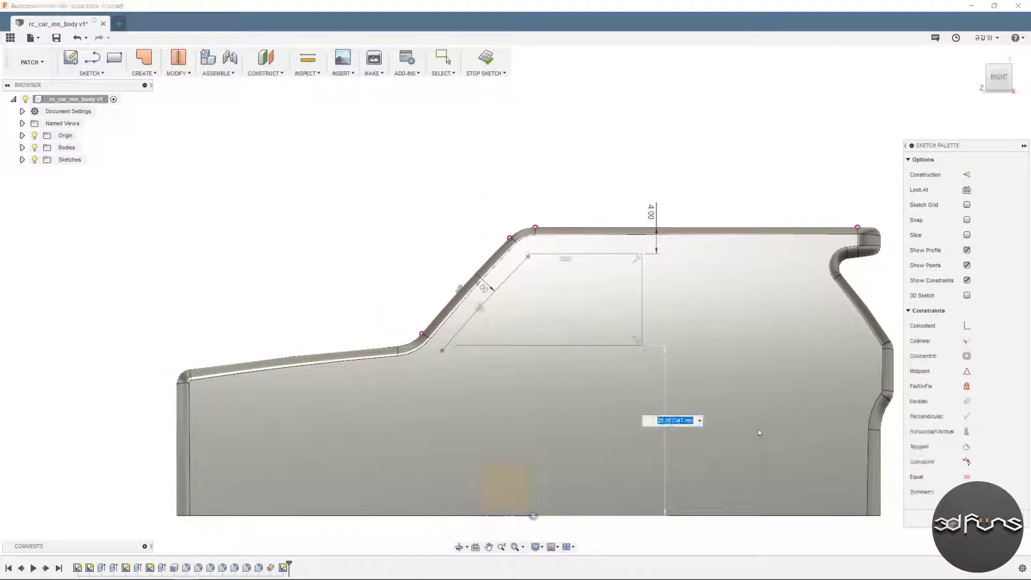
pyautogui.write('25.5')
pyautogui.press('Return')
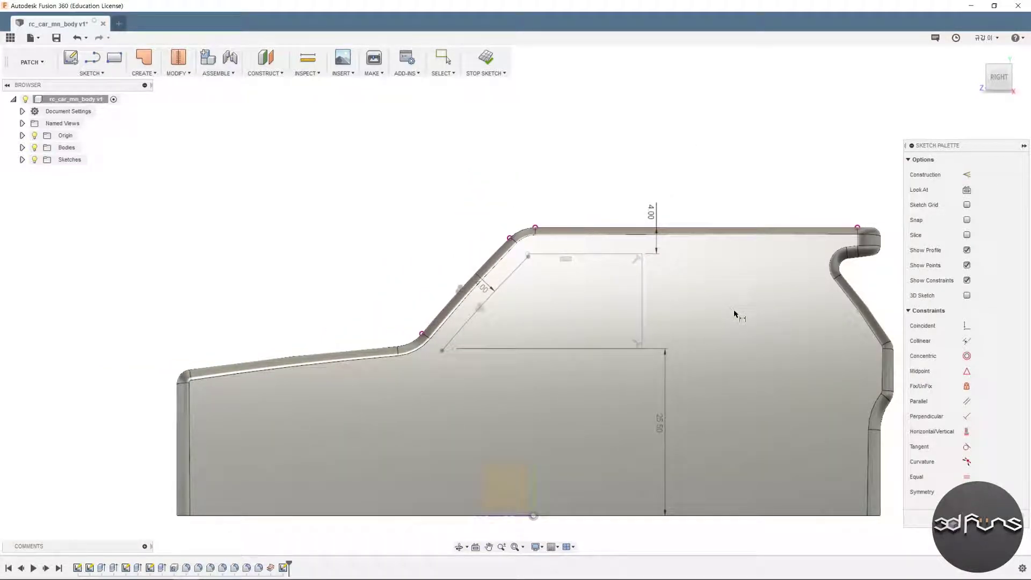
# Step: Set the window's top width to 15.6 mm and add a 14.70 mm width dimension
pyautogui.click(604, 259)
pyautogui.click(593, 187)
pyautogui.write('15')
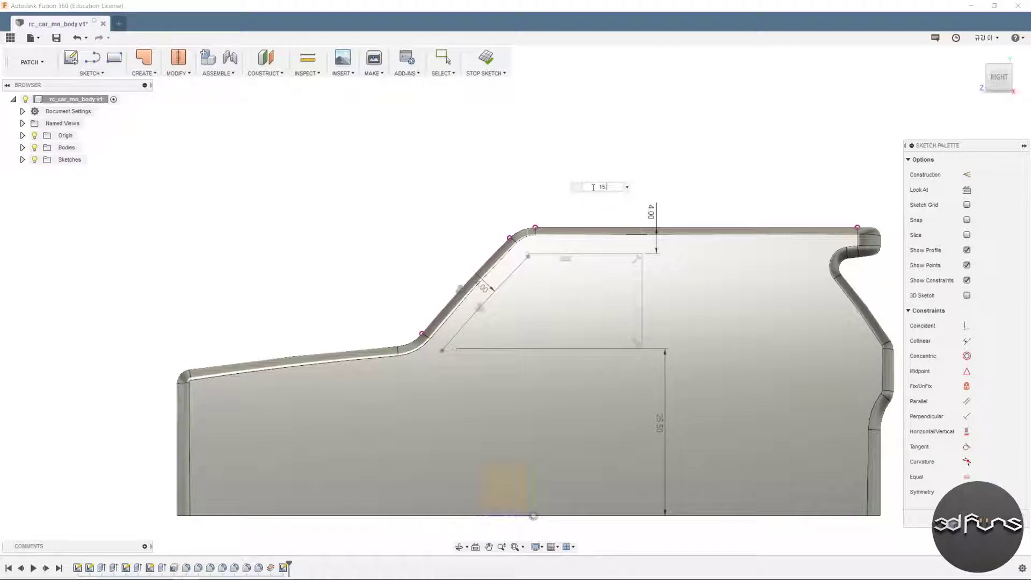
pyautogui.write('.6')
pyautogui.press('Return')
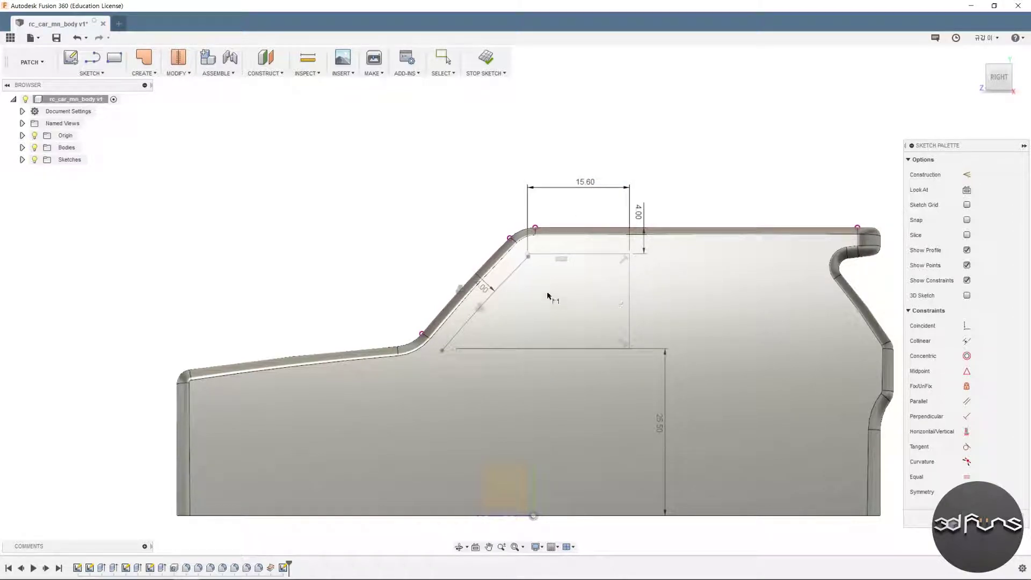
pyautogui.scroll(1, 585, 310)
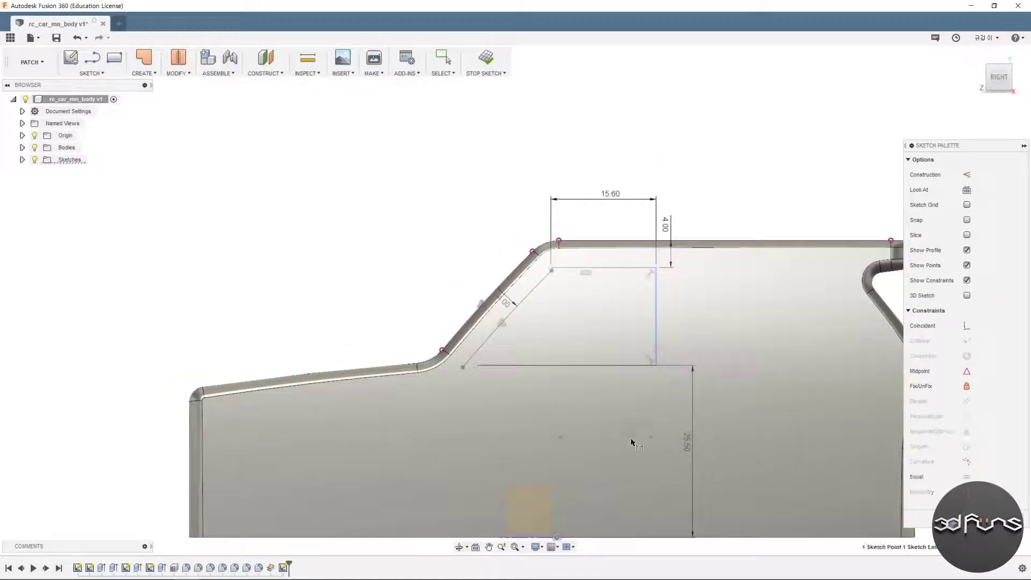
pyautogui.click(612, 473)
pyautogui.write('14')
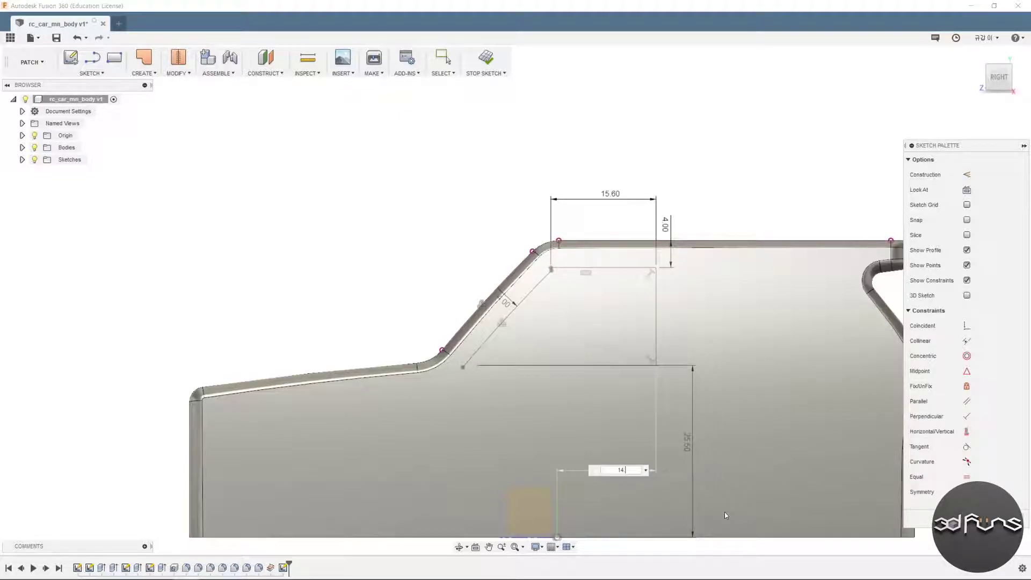
pyautogui.write('.7')
pyautogui.press('Return')
# Step: Switch back to the Model workspace and adjust the outline with a Sketch menu tool
pyautogui.scroll(2, 532, 298)
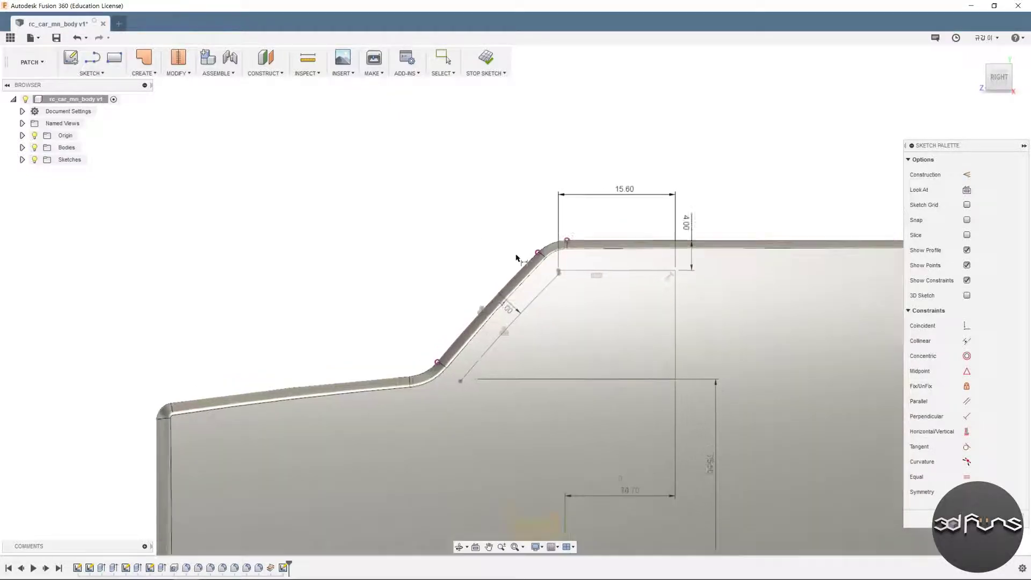
pyautogui.scroll(2, 559, 290)
pyautogui.click(33, 61)
pyautogui.click(26, 85)
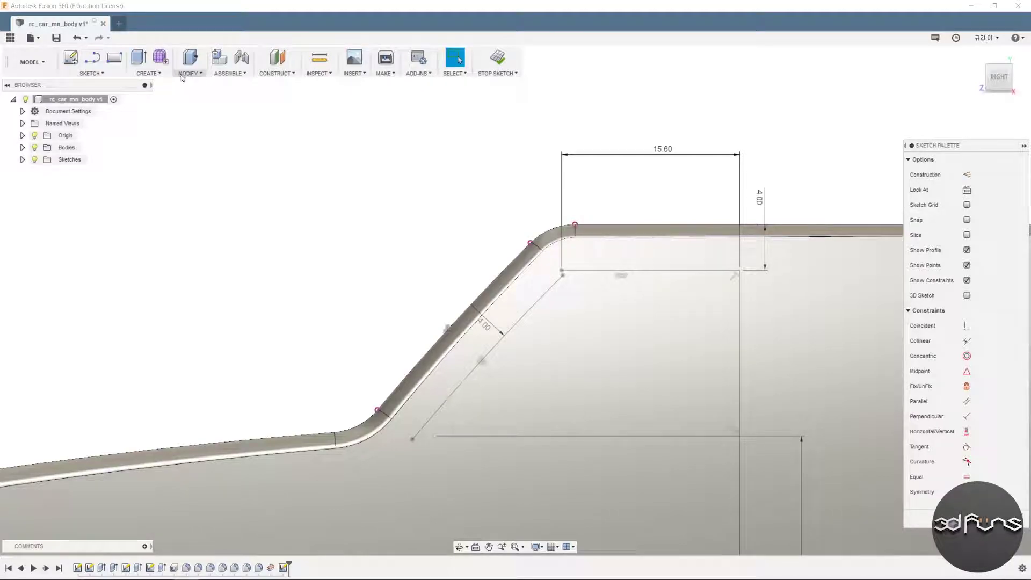
pyautogui.click(149, 73)
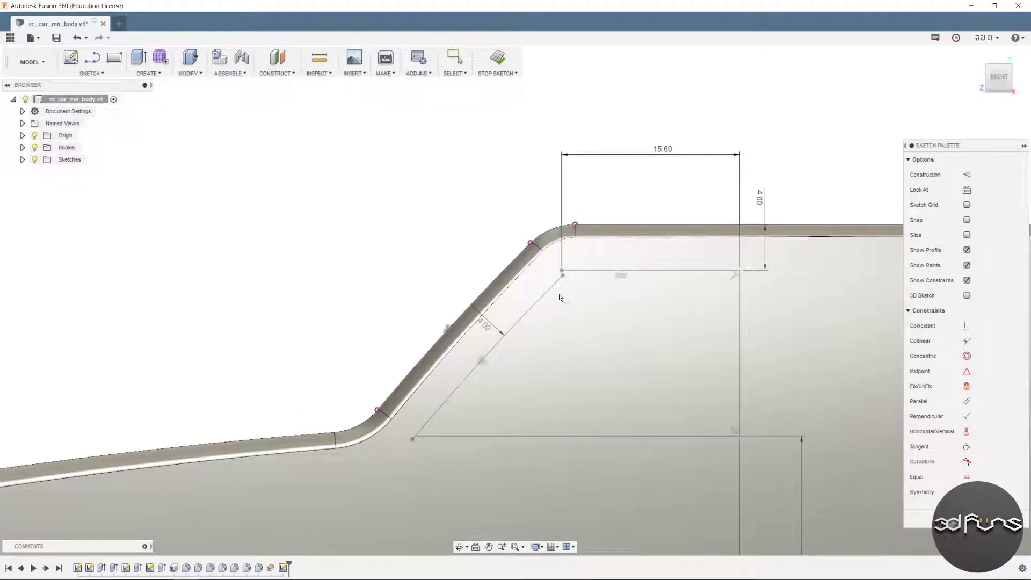
pyautogui.click(91, 73)
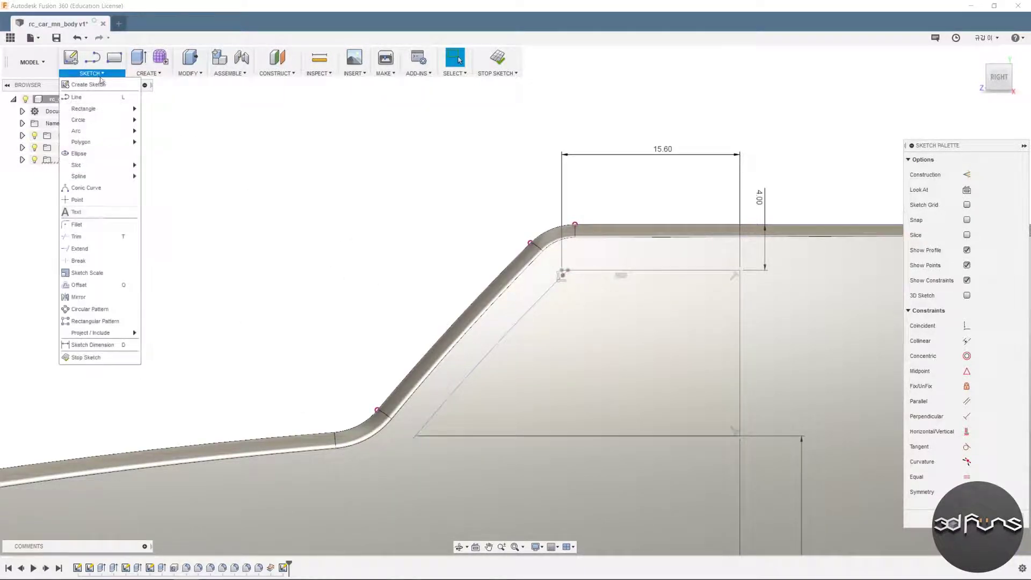
pyautogui.click(129, 240)
pyautogui.scroll(2, 421, 437)
pyautogui.scroll(2, 405, 426)
pyautogui.scroll(-2, 414, 424)
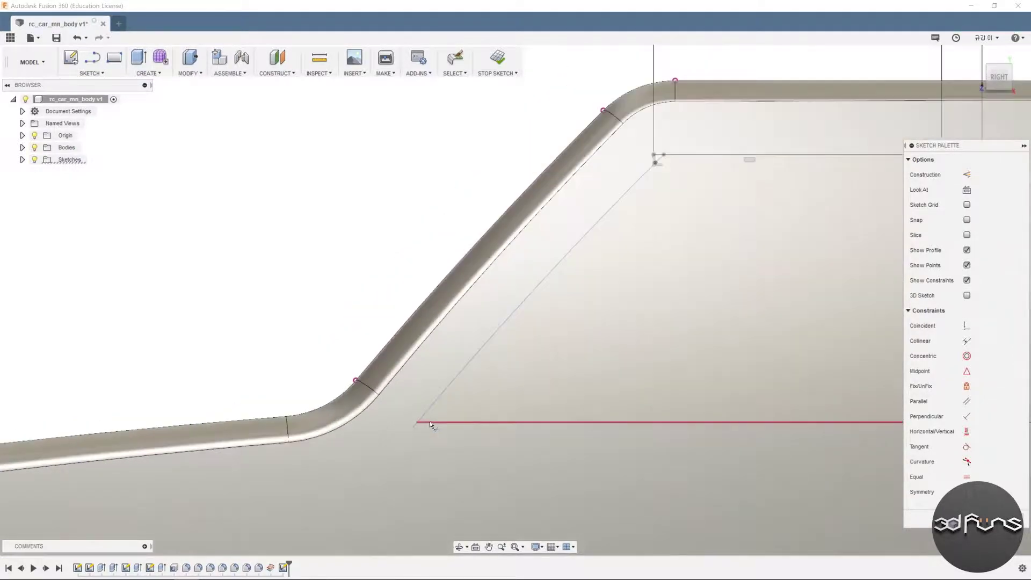
pyautogui.scroll(-2, 429, 421)
pyautogui.scroll(2, 427, 439)
pyautogui.scroll(2, 424, 451)
pyautogui.scroll(-3, 422, 461)
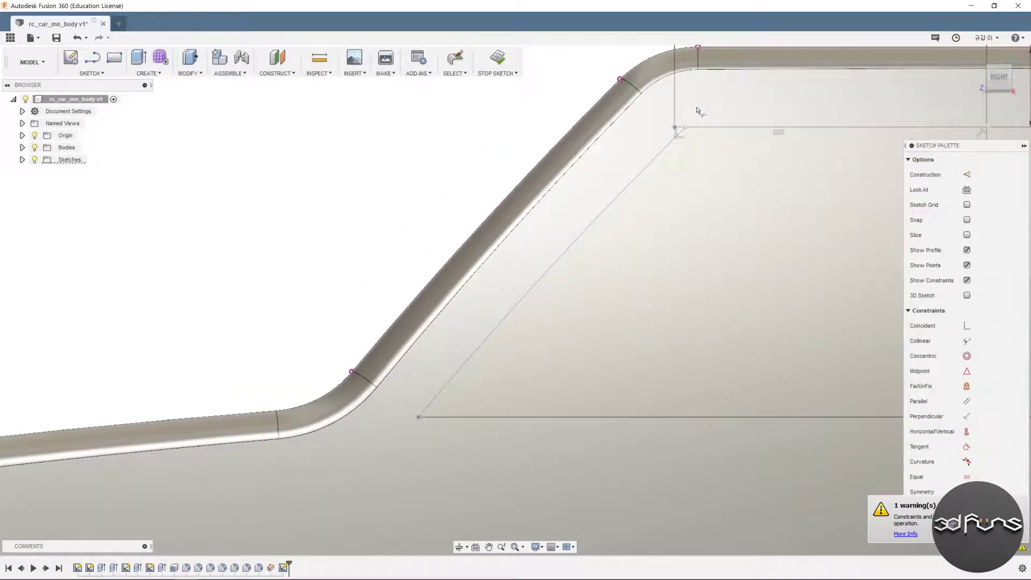
pyautogui.scroll(3, 679, 145)
pyautogui.scroll(-3, 500, 231)
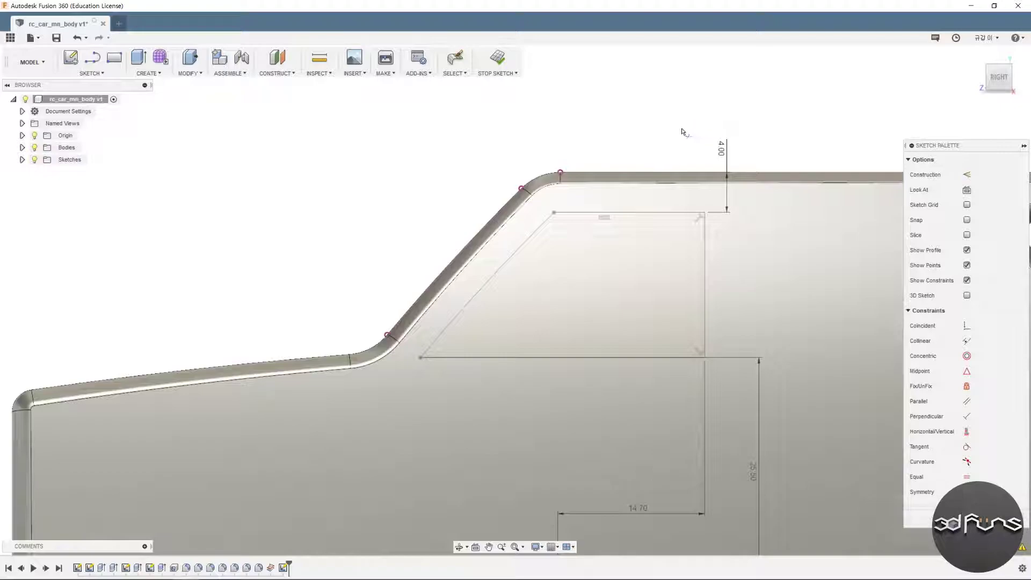
# Step: Finish the sketch and set up a cut extrusion of the window profile
pyautogui.click(499, 60)
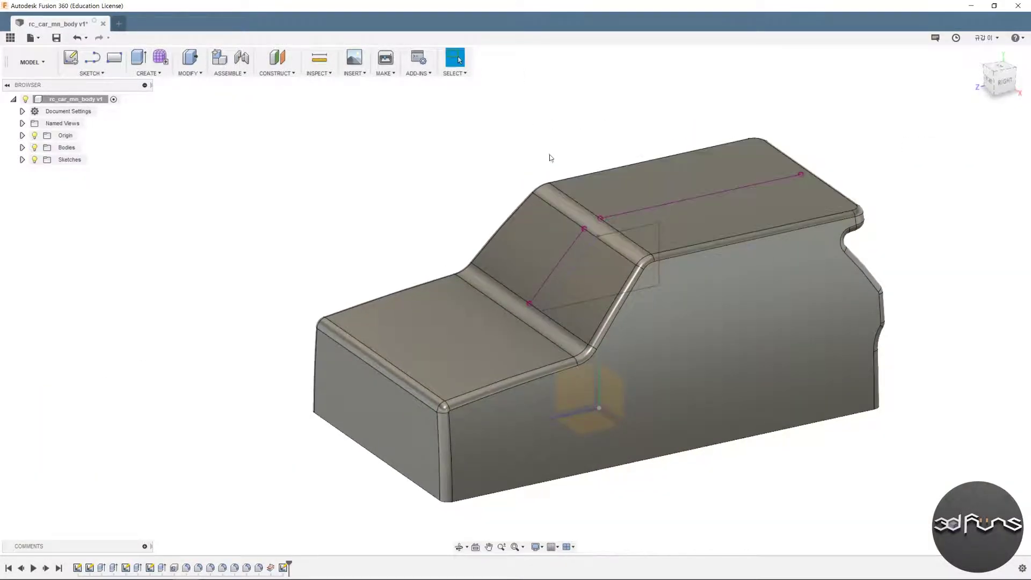
pyautogui.click(139, 57)
pyautogui.click(594, 276)
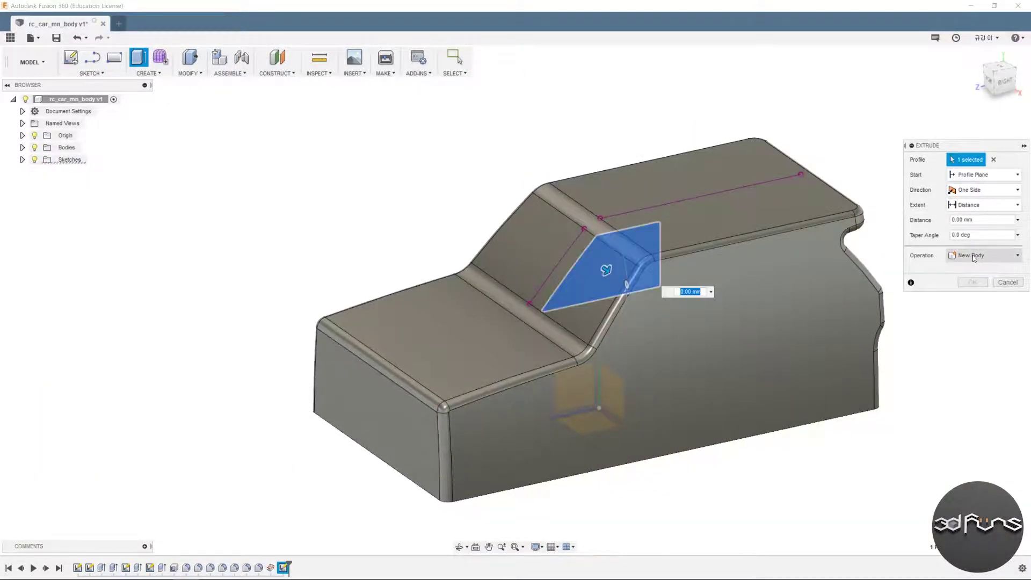
pyautogui.click(984, 256)
pyautogui.click(977, 279)
# Step: Cut the window recess starting from the side face and ending at the chosen surface
pyautogui.click(988, 174)
pyautogui.click(972, 212)
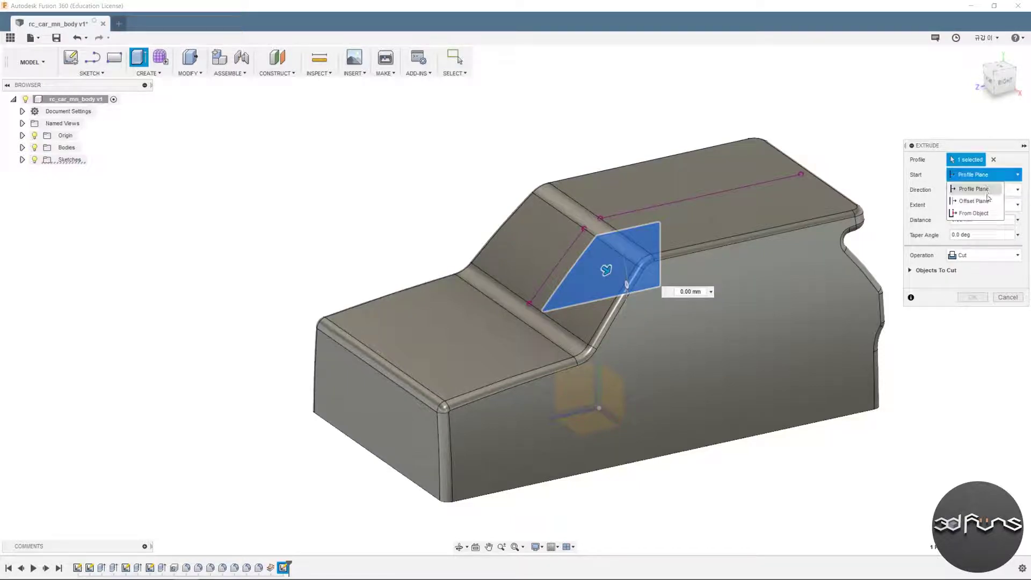
pyautogui.click(799, 350)
pyautogui.click(983, 220)
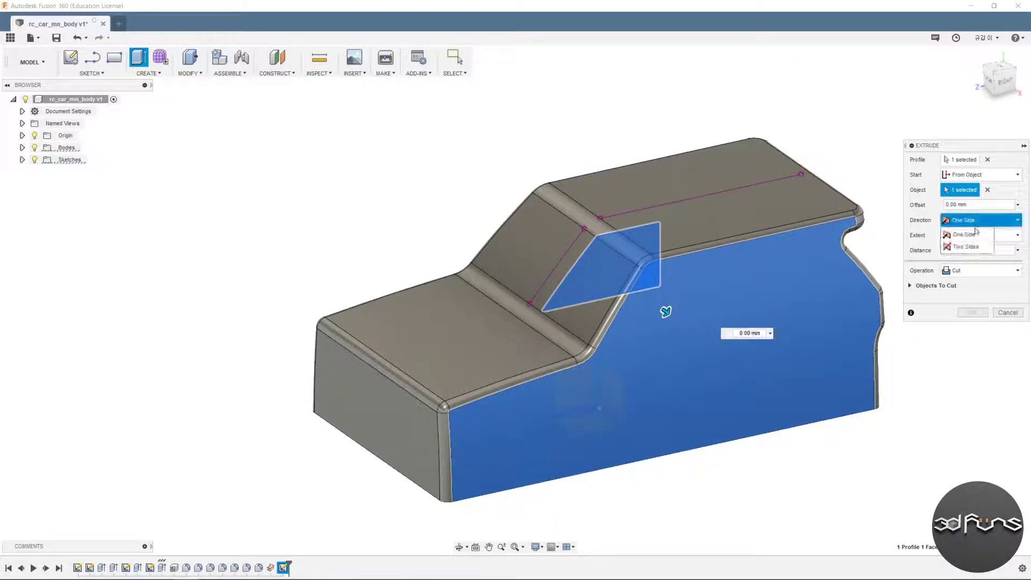
pyautogui.click(964, 261)
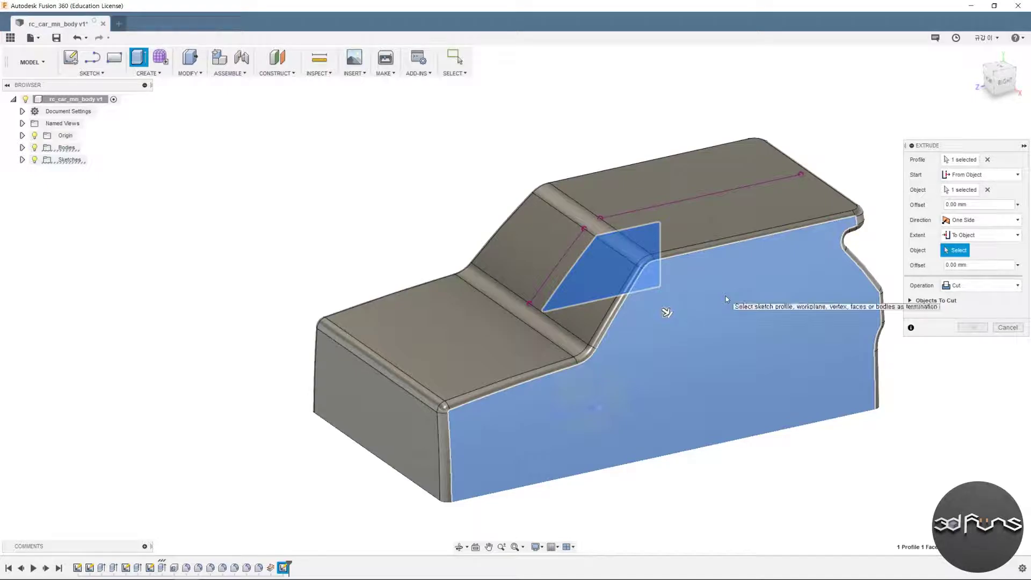
pyautogui.click(726, 297)
pyautogui.click(738, 321)
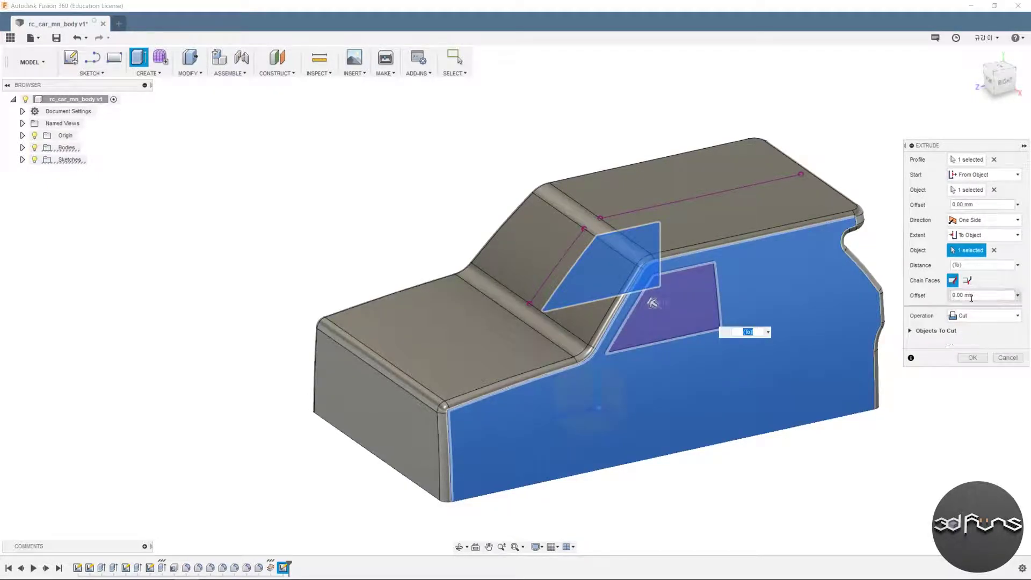
pyautogui.click(974, 357)
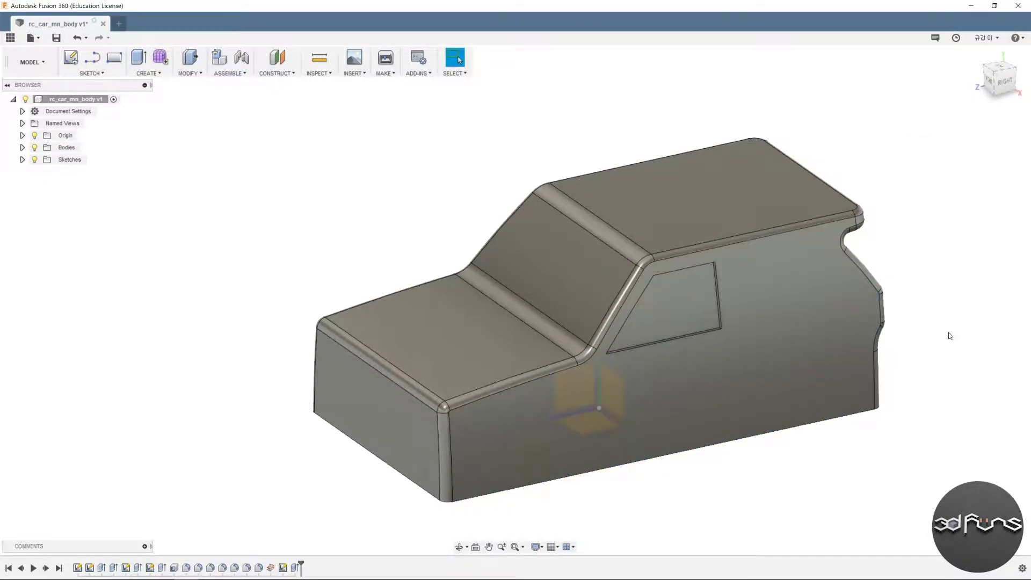
pyautogui.moveTo(884, 336)
pyautogui.keyDown('shift'); pyautogui.mouseDown(button='middle')
pyautogui.moveTo(884, 322)
pyautogui.moveTo(973, 248)
pyautogui.moveTo(849, 449)
pyautogui.moveTo(845, 426)
pyautogui.mouseUp(button='middle'); pyautogui.keyUp('shift')
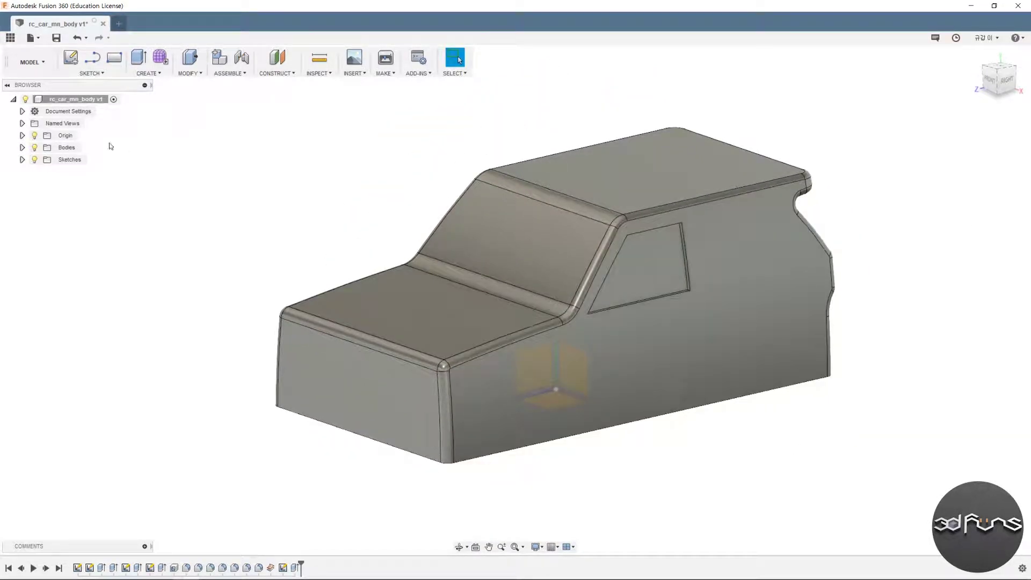
# Step: Mirror the window cut across the body's centre plane
pyautogui.click(299, 568)
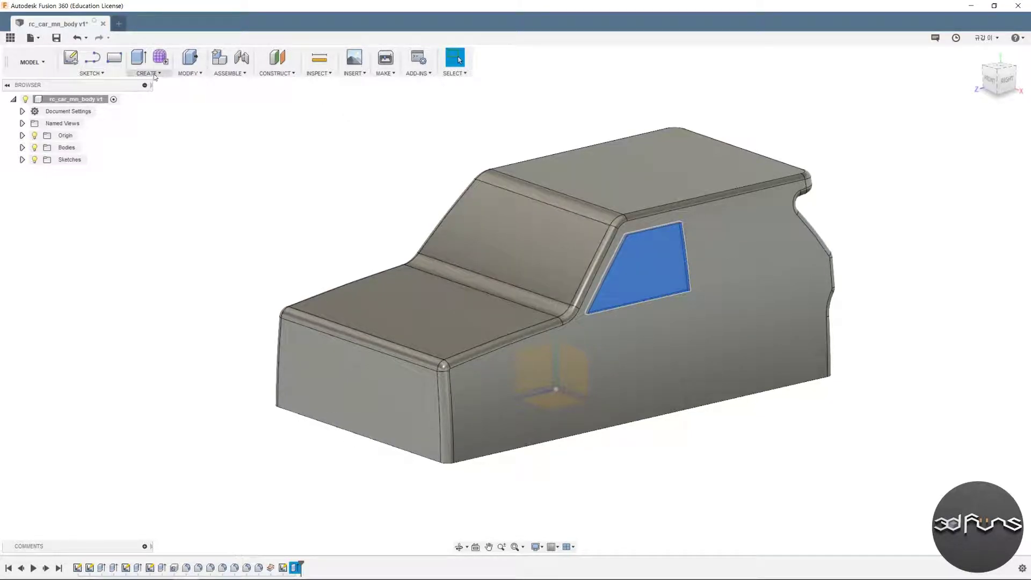
pyautogui.click(154, 76)
pyautogui.click(166, 280)
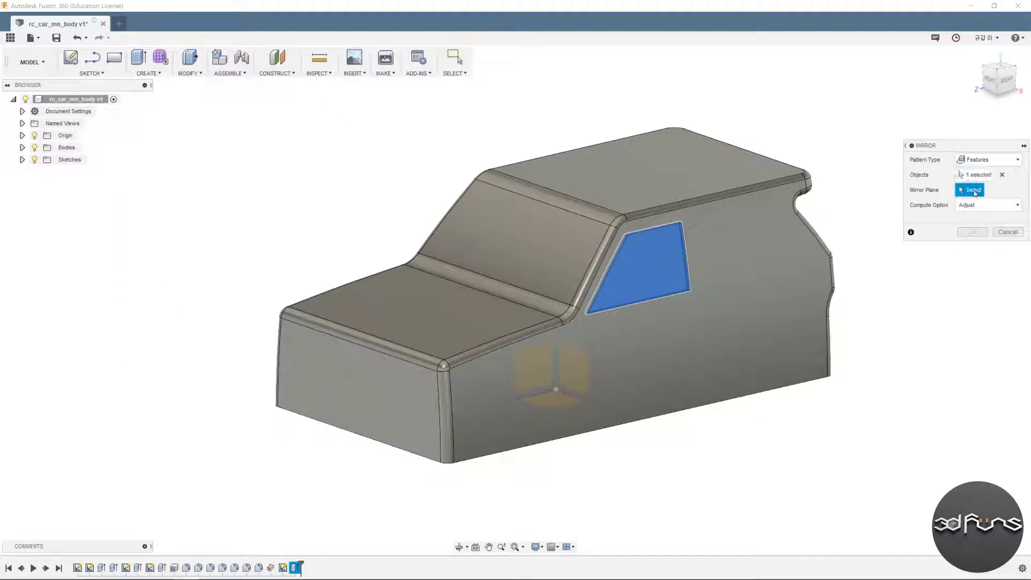
pyautogui.click(534, 365)
pyautogui.keyDown('shift'); pyautogui.moveTo(543, 114); pyautogui.dragTo(966, 234, button='middle'); pyautogui.keyUp('shift')
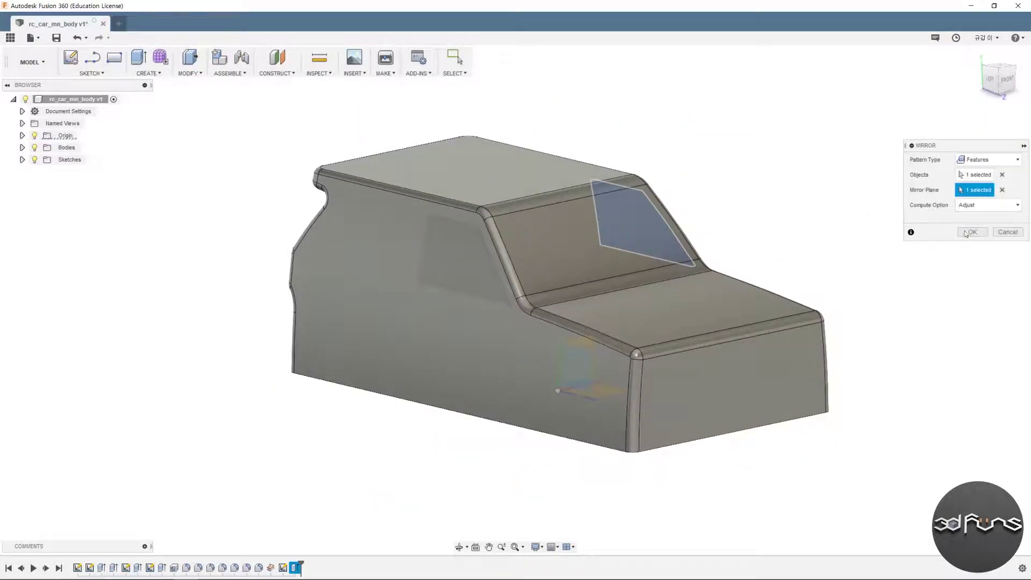
pyautogui.click(979, 234)
pyautogui.moveTo(792, 239)
pyautogui.keyDown('shift'); pyautogui.mouseDown(button='middle')
pyautogui.moveTo(810, 224)
pyautogui.moveTo(773, 231)
pyautogui.mouseUp(button='middle'); pyautogui.keyUp('shift')
# Step: Edit the mirror feature to use the Optimize compute option
pyautogui.rightClick(295, 568)
pyautogui.click(344, 480)
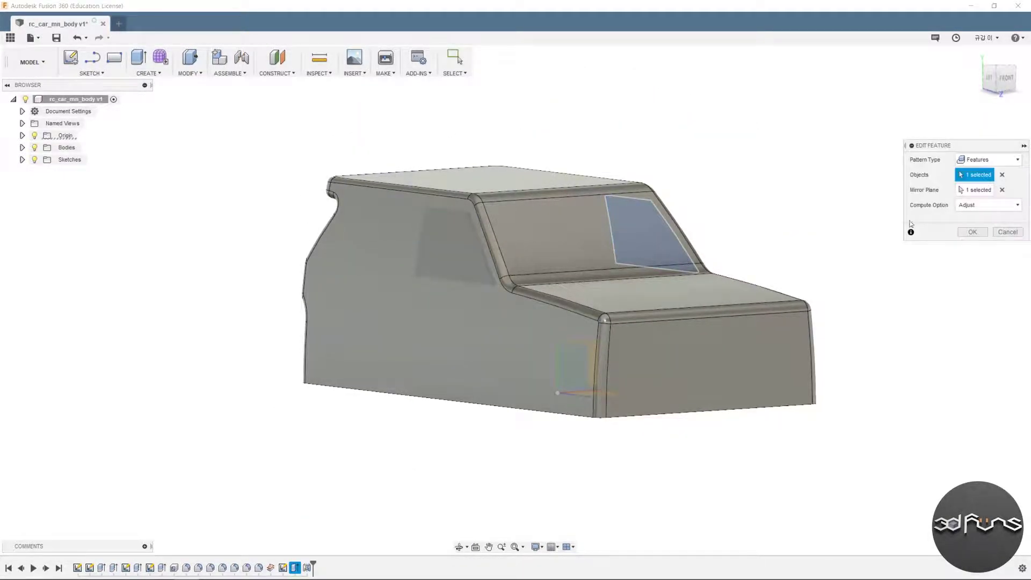
pyautogui.click(990, 219)
pyautogui.moveTo(955, 235)
pyautogui.keyDown('shift'); pyautogui.mouseDown(button='middle')
pyautogui.moveTo(848, 264)
pyautogui.moveTo(864, 246)
pyautogui.mouseUp(button='middle'); pyautogui.keyUp('shift')
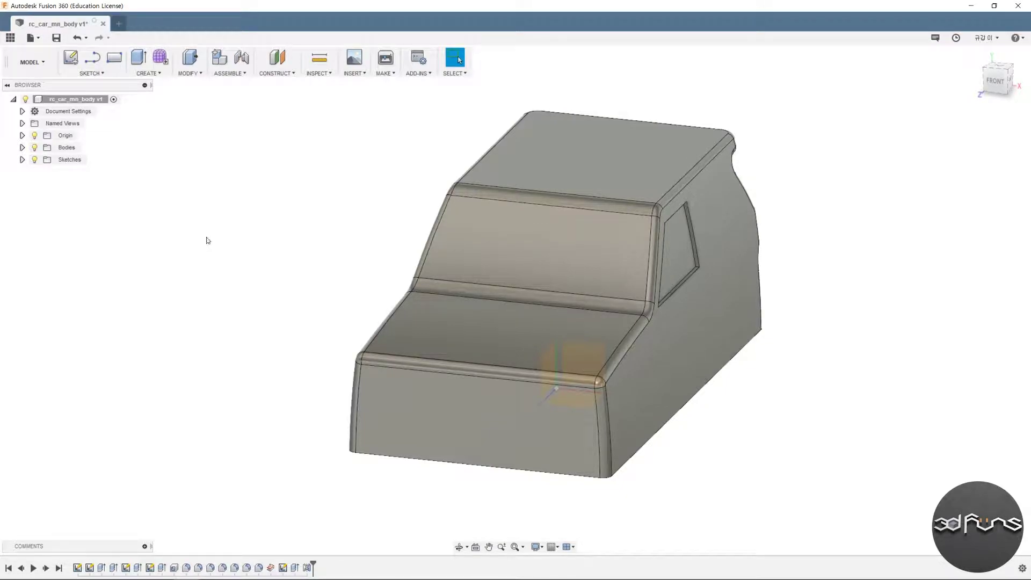
# Step: Fillet the upper edge of the side-window recess
pyautogui.click(190, 73)
pyautogui.click(196, 96)
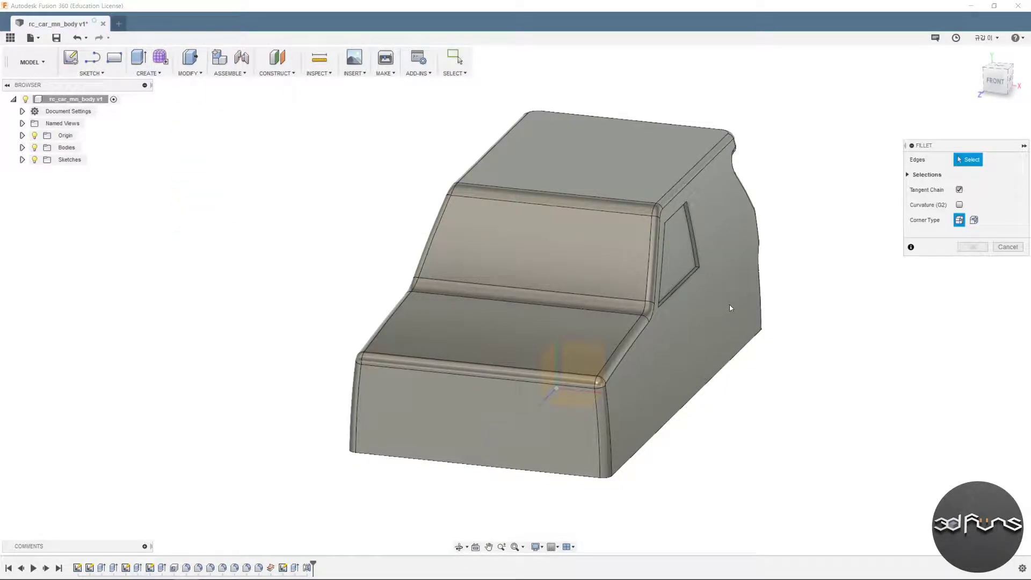
pyautogui.moveTo(731, 306)
pyautogui.keyDown('shift'); pyautogui.mouseDown(button='middle')
pyautogui.moveTo(685, 295)
pyautogui.moveTo(606, 205)
pyautogui.mouseUp(button='middle'); pyautogui.keyUp('shift')
pyautogui.scroll(5, 606, 205)
pyautogui.click(506, 141)
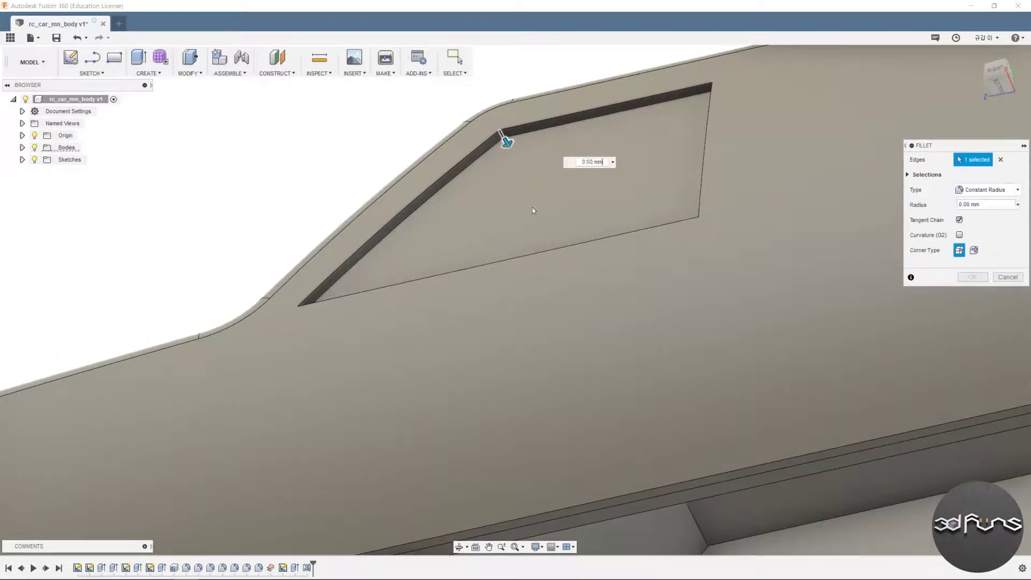
pyautogui.moveTo(507, 140)
pyautogui.keyDown('shift'); pyautogui.mouseDown(button='middle')
pyautogui.moveTo(633, 223)
pyautogui.moveTo(733, 261)
pyautogui.mouseUp(button='middle'); pyautogui.keyUp('shift')
pyautogui.scroll(5, 607, 215)
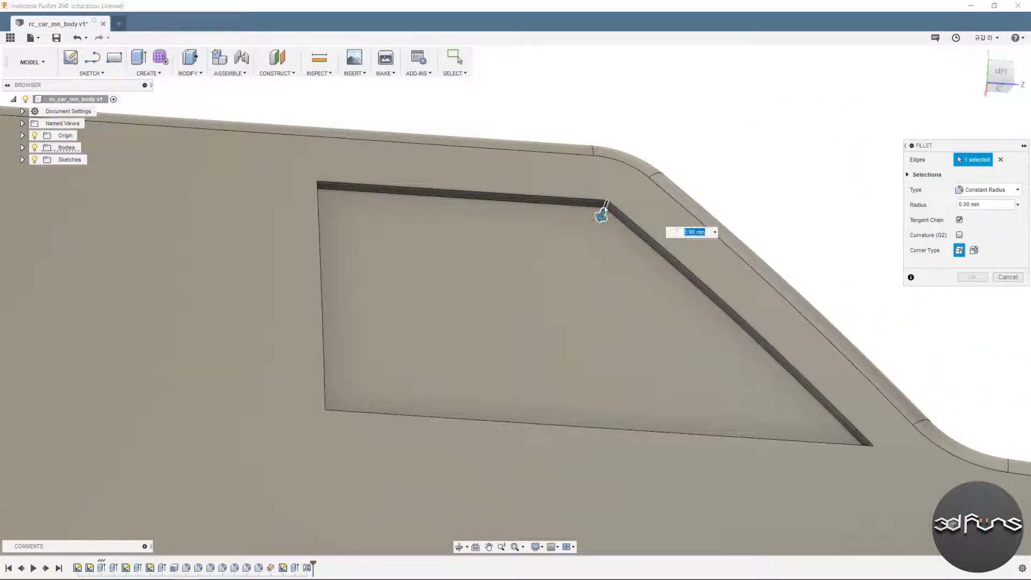
pyautogui.write('3.5')
pyautogui.click(980, 279)
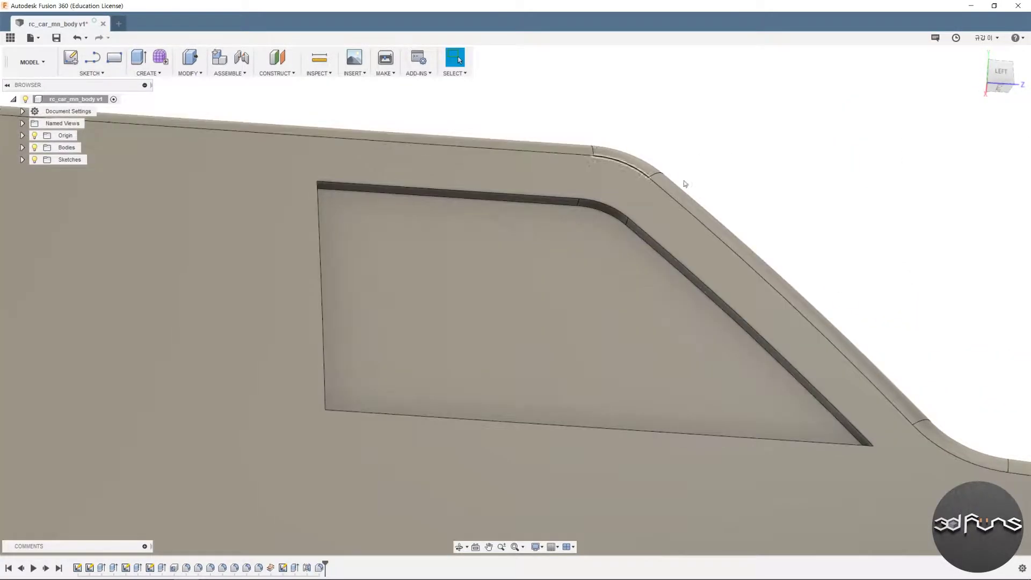
# Step: Fillet two more recess edges, including the lower edge, in a second fillet
pyautogui.press('f')
pyautogui.moveTo(828, 330)
pyautogui.keyDown('shift'); pyautogui.mouseDown(button='middle')
pyautogui.moveTo(834, 435)
pyautogui.moveTo(794, 395)
pyautogui.moveTo(732, 364)
pyautogui.moveTo(751, 296)
pyautogui.moveTo(396, 454)
pyautogui.mouseUp(button='middle'); pyautogui.keyUp('shift')
pyautogui.click(833, 435)
pyautogui.scroll(-5, 833, 435)
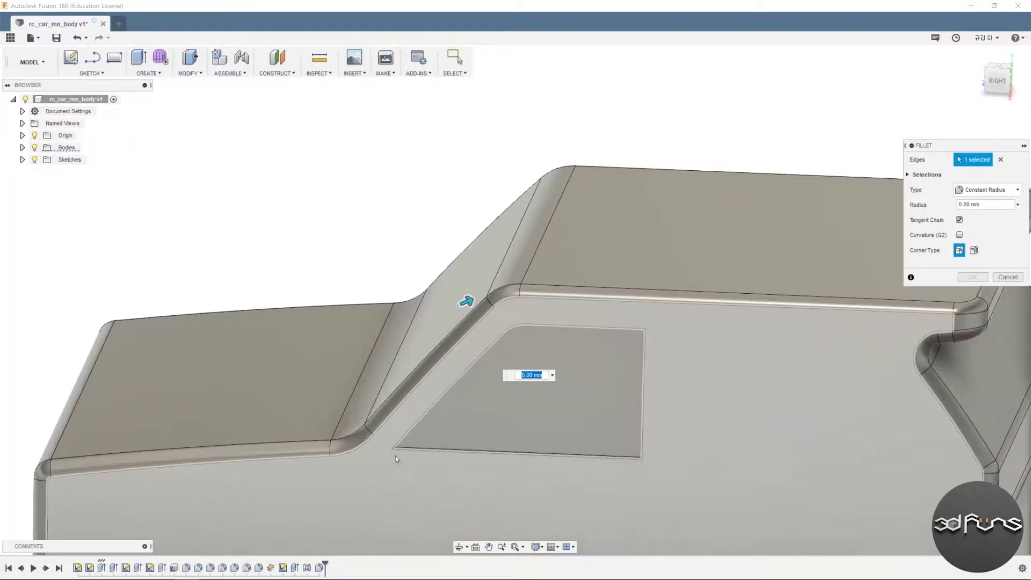
pyautogui.scroll(3, 397, 454)
pyautogui.scroll(3, 398, 446)
pyautogui.click(574, 497)
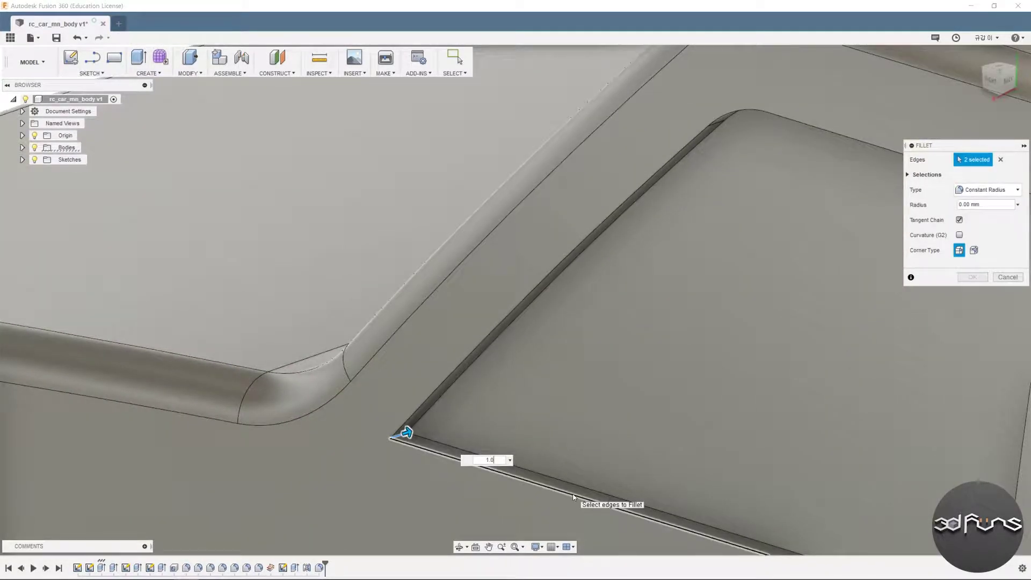
pyautogui.scroll(-3, 574, 497)
pyautogui.scroll(-2, 617, 435)
pyautogui.press('Return')
# Step: Begin a third fillet by selecting the window recess's right edge
pyautogui.moveTo(617, 435)
pyautogui.keyDown('shift'); pyautogui.mouseDown(button='middle')
pyautogui.moveTo(718, 332)
pyautogui.moveTo(817, 314)
pyautogui.moveTo(795, 322)
pyautogui.moveTo(812, 432)
pyautogui.mouseUp(button='middle'); pyautogui.keyUp('shift')
pyautogui.press('f')
pyautogui.click(795, 343)
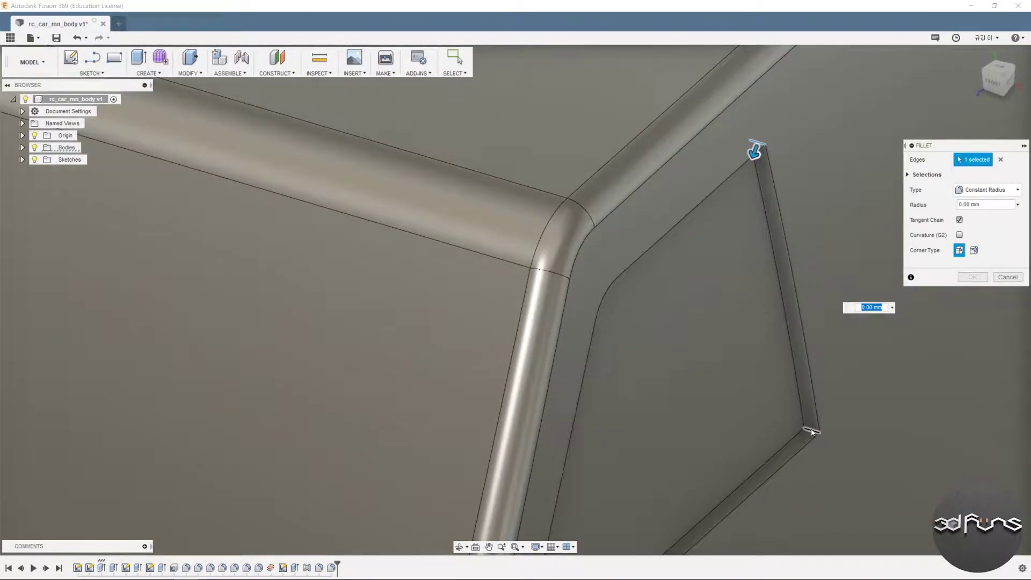
pyautogui.scroll(-5, 637, 296)
pyautogui.scroll(-3, 637, 295)
pyautogui.keyDown('shift'); pyautogui.moveTo(610, 303); pyautogui.dragTo(699, 281, button='middle'); pyautogui.keyUp('shift')
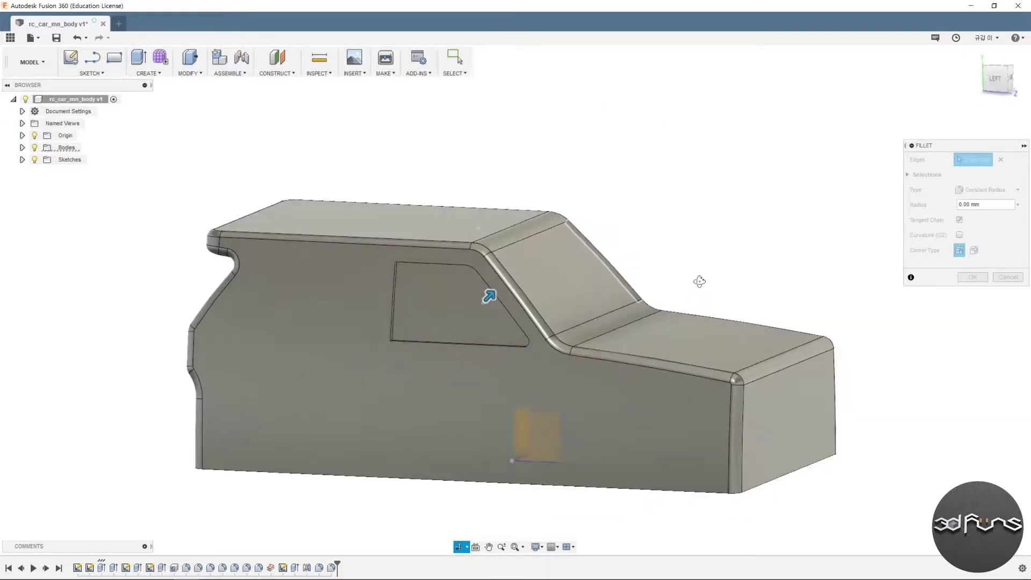
pyautogui.scroll(3, 537, 323)
# Step: Add the other window's recess edge and a fourth edge, applying a 1.5 mm radius
pyautogui.click(390, 344)
pyautogui.scroll(3, 395, 333)
pyautogui.scroll(3, 398, 321)
pyautogui.scroll(2, 429, 344)
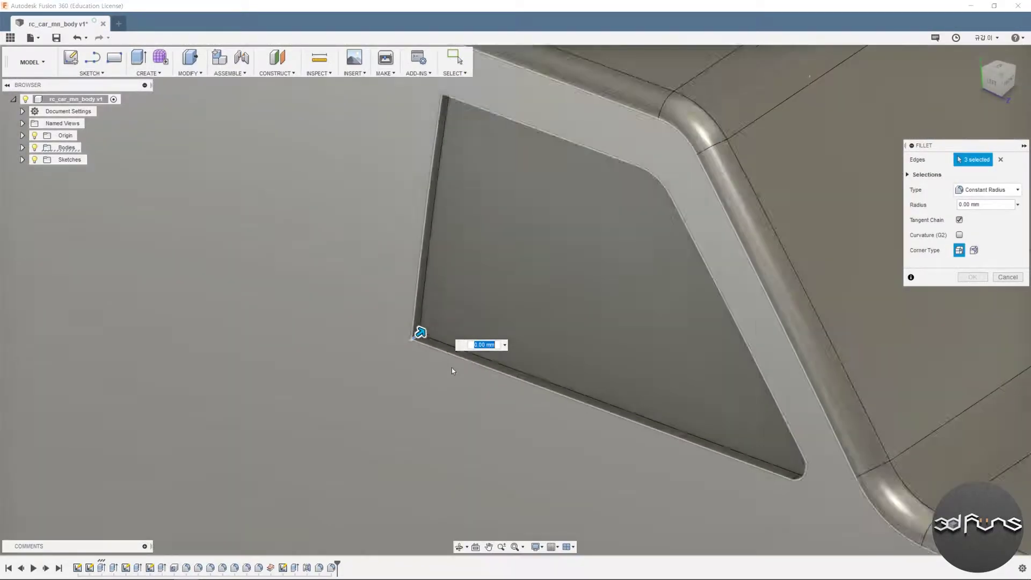
pyautogui.scroll(-5, 452, 369)
pyautogui.keyDown('shift'); pyautogui.moveTo(452, 369); pyautogui.dragTo(484, 322, button='middle'); pyautogui.keyUp('shift')
pyautogui.click(460, 219)
pyautogui.write('1.5')
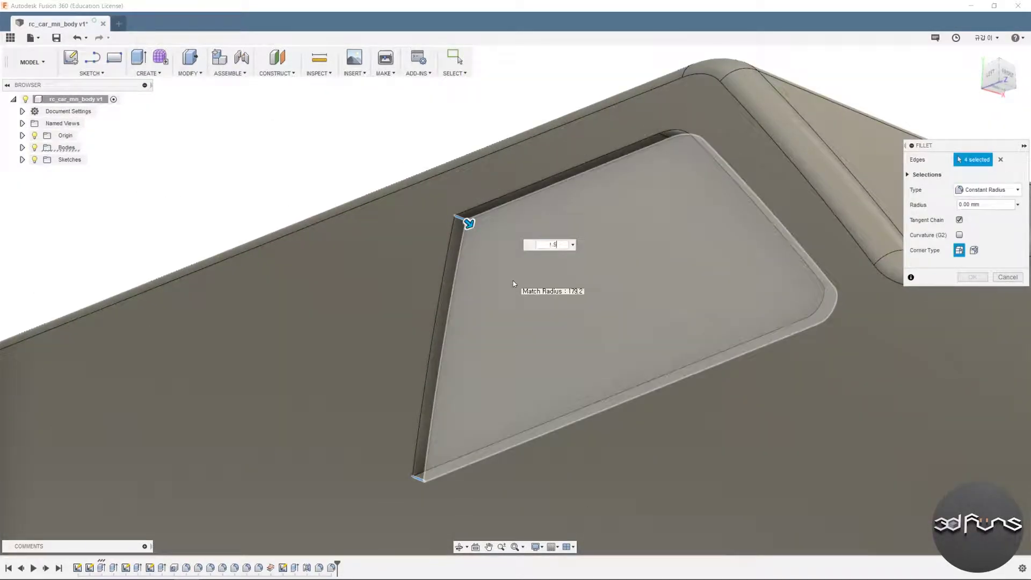
pyautogui.press('Return')
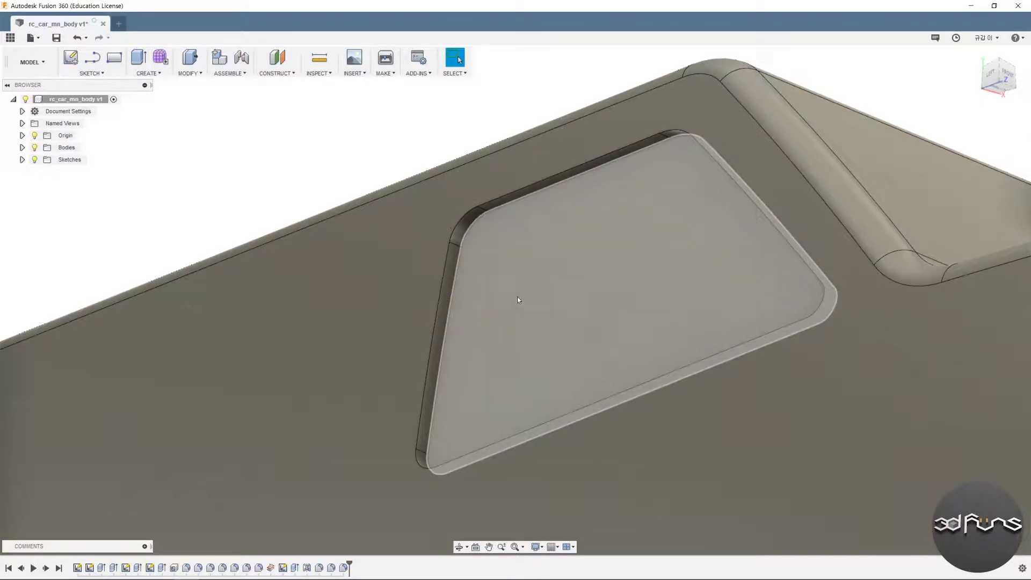
# Step: Orbit to a side-on view of the whole body and start a new sketch
pyautogui.scroll(-3, 561, 316)
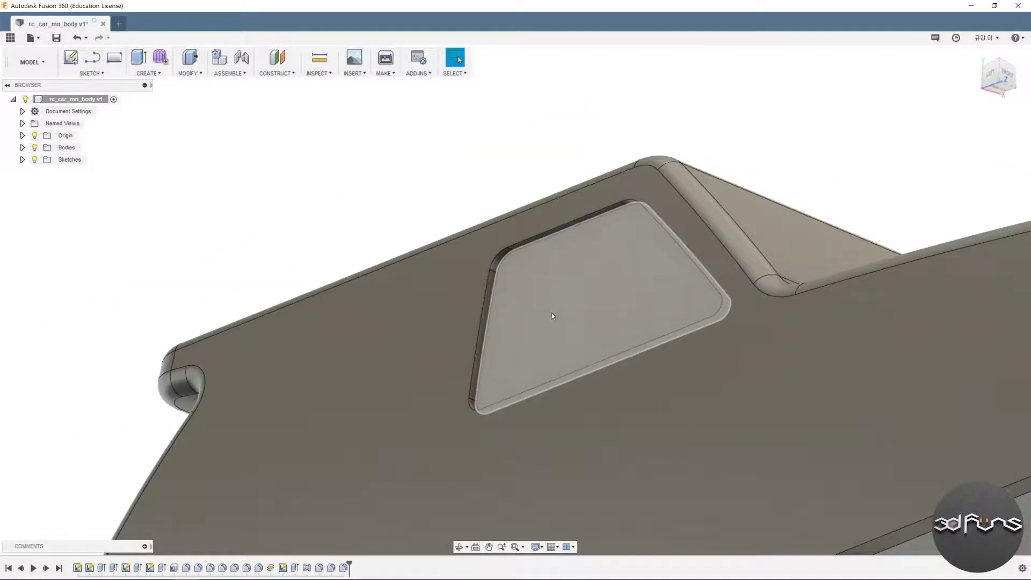
pyautogui.scroll(-4, 562, 317)
pyautogui.moveTo(554, 327)
pyautogui.keyDown('shift'); pyautogui.mouseDown(button='middle')
pyautogui.moveTo(896, 284)
pyautogui.moveTo(811, 280)
pyautogui.mouseUp(button='middle'); pyautogui.keyUp('shift')
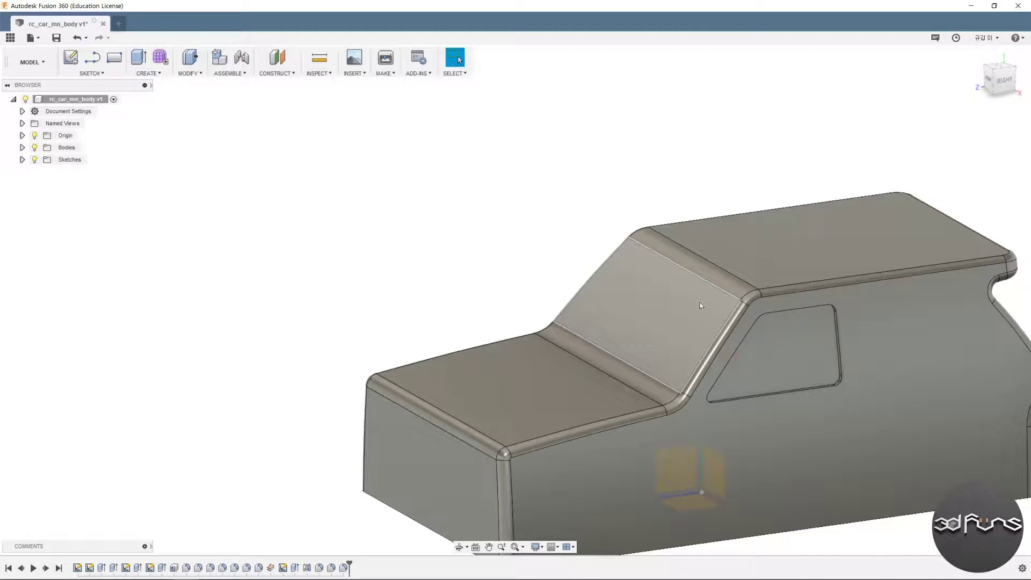
pyautogui.scroll(-1, 700, 302)
pyautogui.keyDown('shift'); pyautogui.moveTo(701, 302); pyautogui.dragTo(693, 309, button='middle'); pyautogui.keyUp('shift')
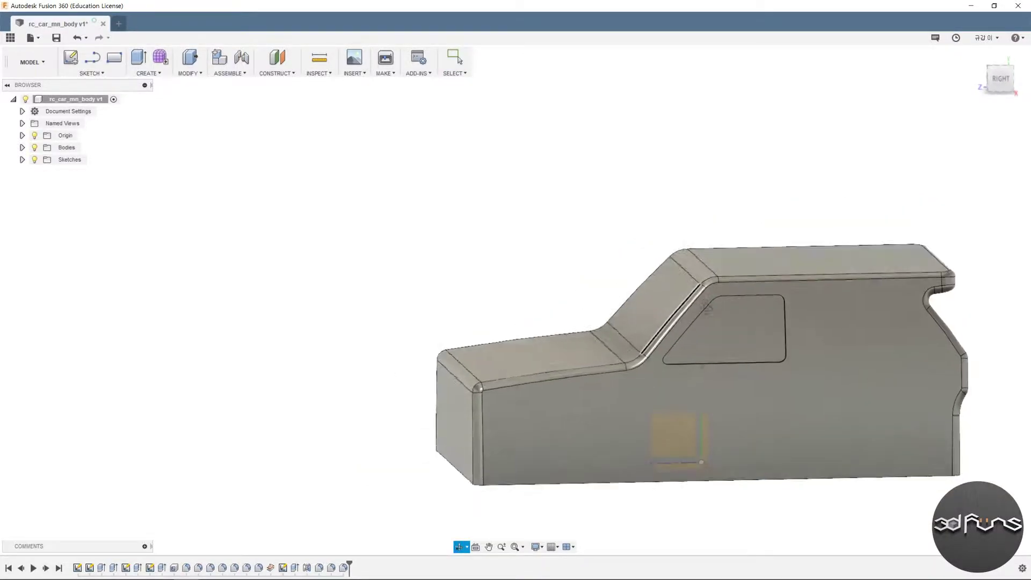
pyautogui.click(74, 63)
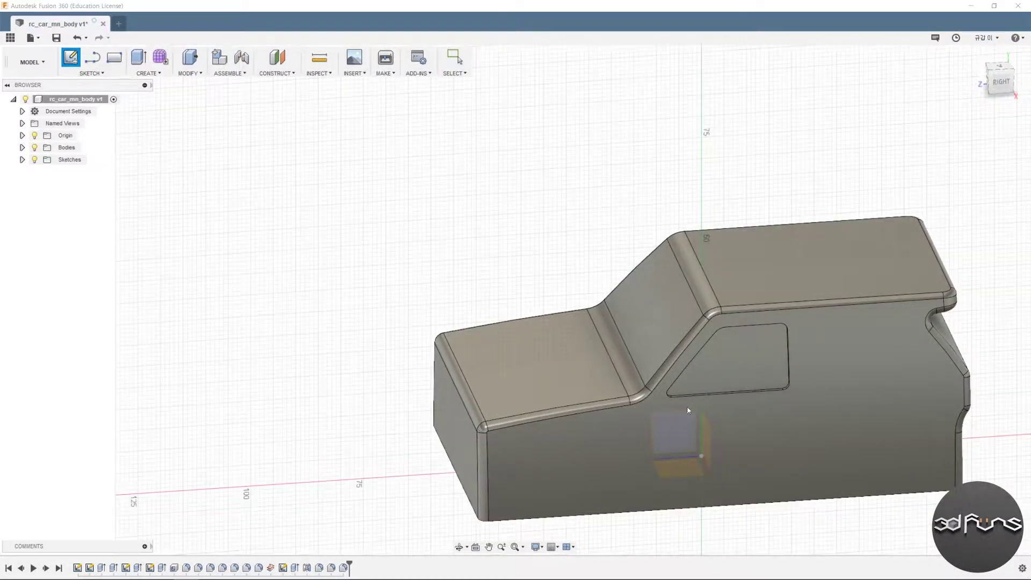
# Step: Place the sketch on the side origin plane and view it straight on
pyautogui.click(669, 427)
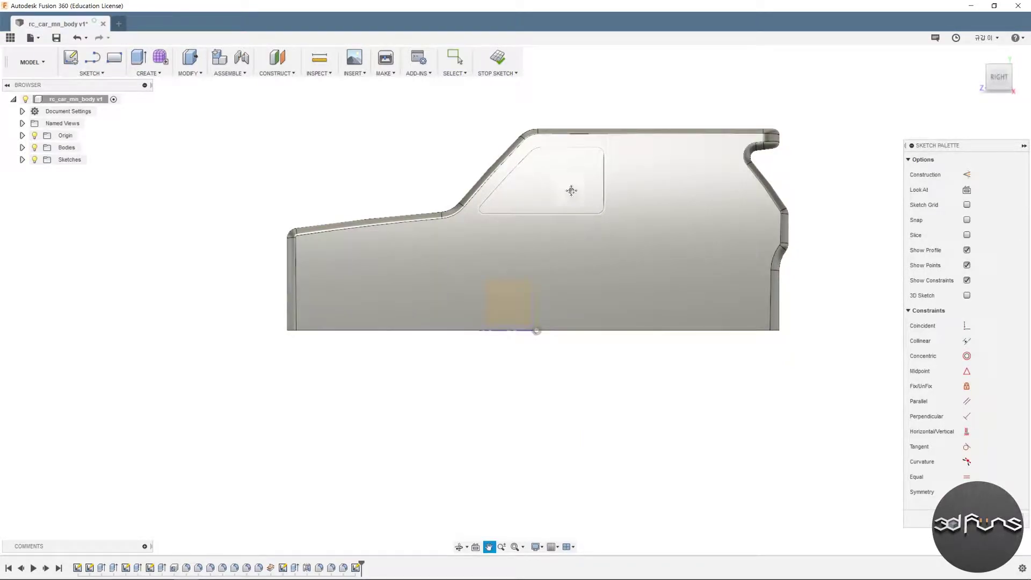
pyautogui.scroll(3, 611, 259)
pyautogui.scroll(2, 614, 252)
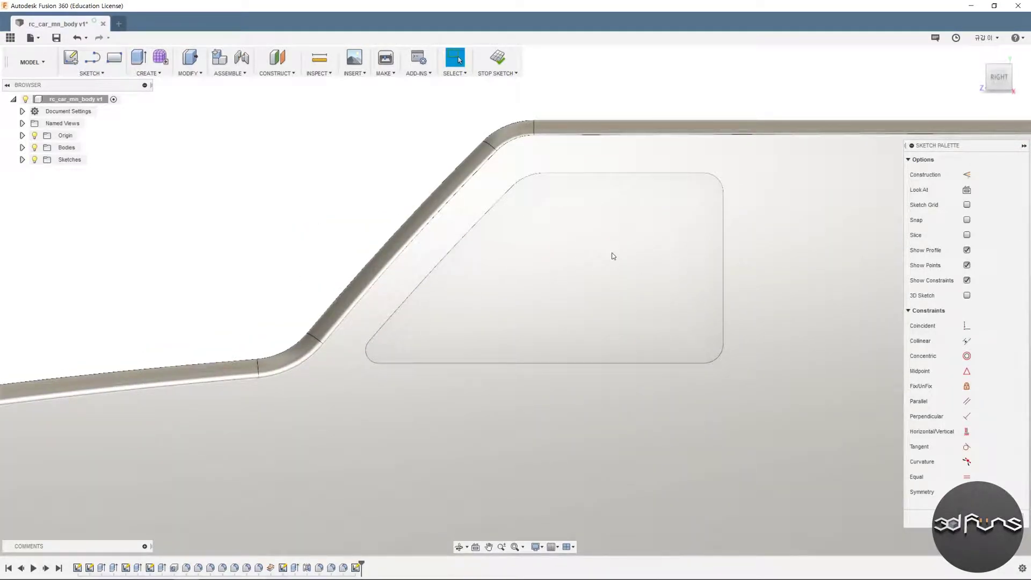
pyautogui.keyDown('shift'); pyautogui.moveTo(613, 256); pyautogui.dragTo(716, 275, button='middle'); pyautogui.keyUp('shift')
pyautogui.click(967, 190)
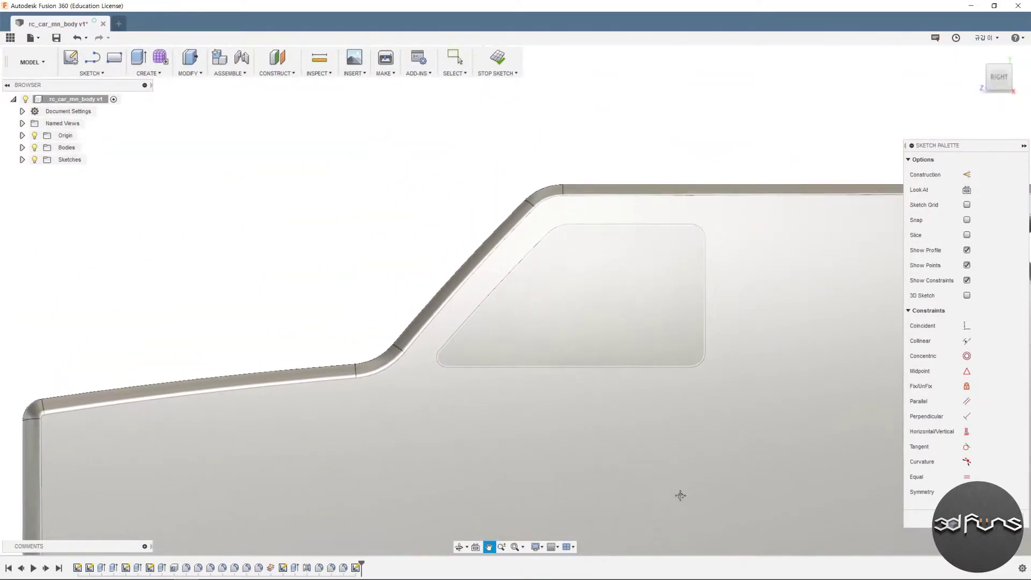
# Step: Draw a slanted then horizontal line across the window outline
pyautogui.press('l')
pyautogui.click(504, 369)
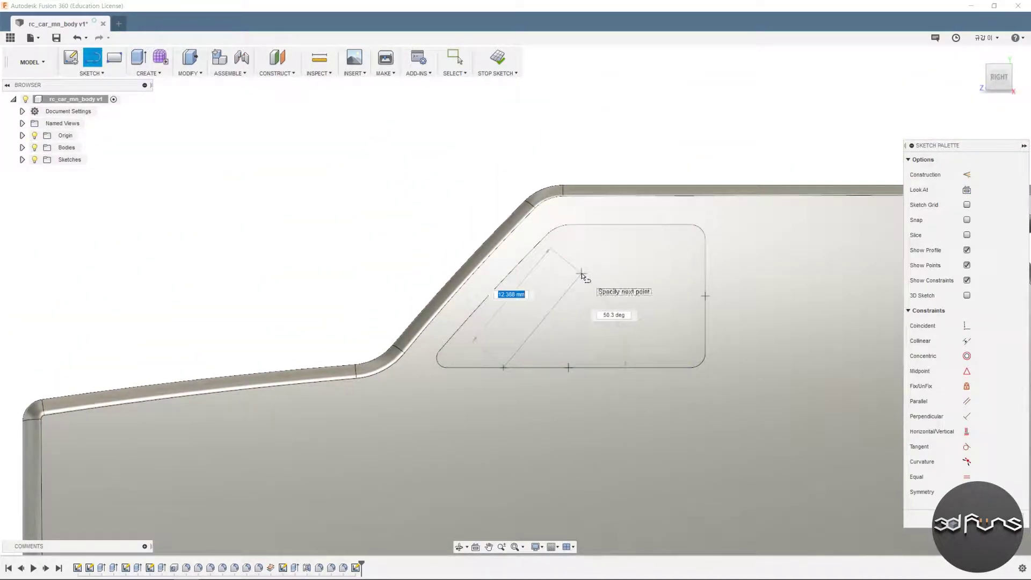
pyautogui.click(581, 274)
pyautogui.scroll(3, 703, 276)
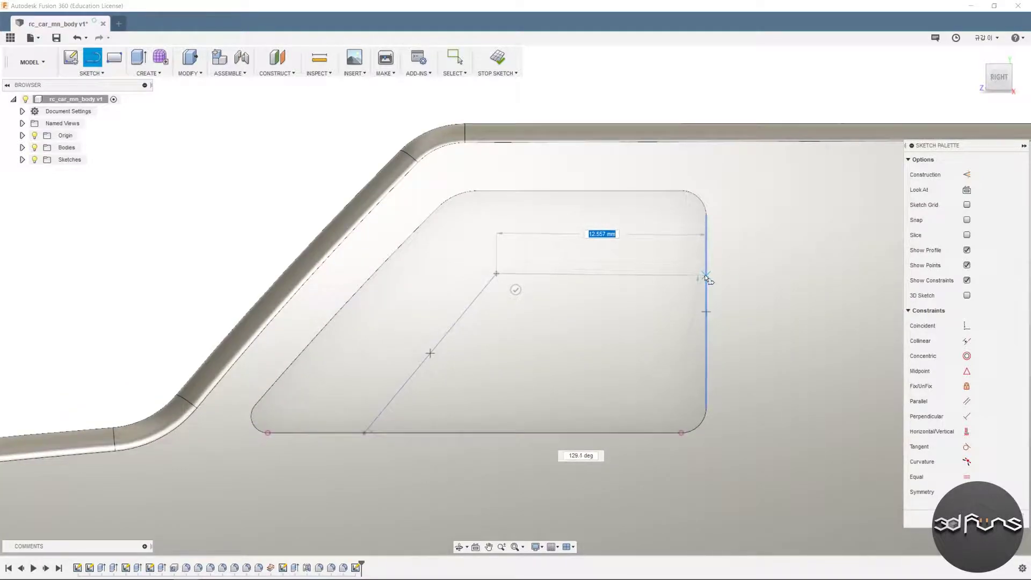
pyautogui.click(706, 263)
pyautogui.press('Escape')
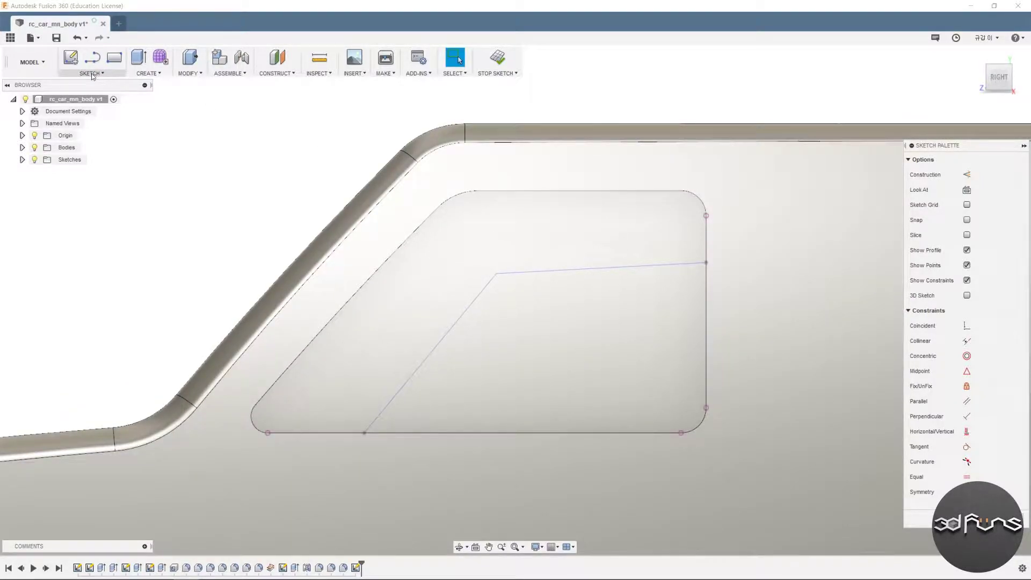
# Step: Project the recessed window face's edges into the sketch
pyautogui.click(92, 73)
pyautogui.click(161, 333)
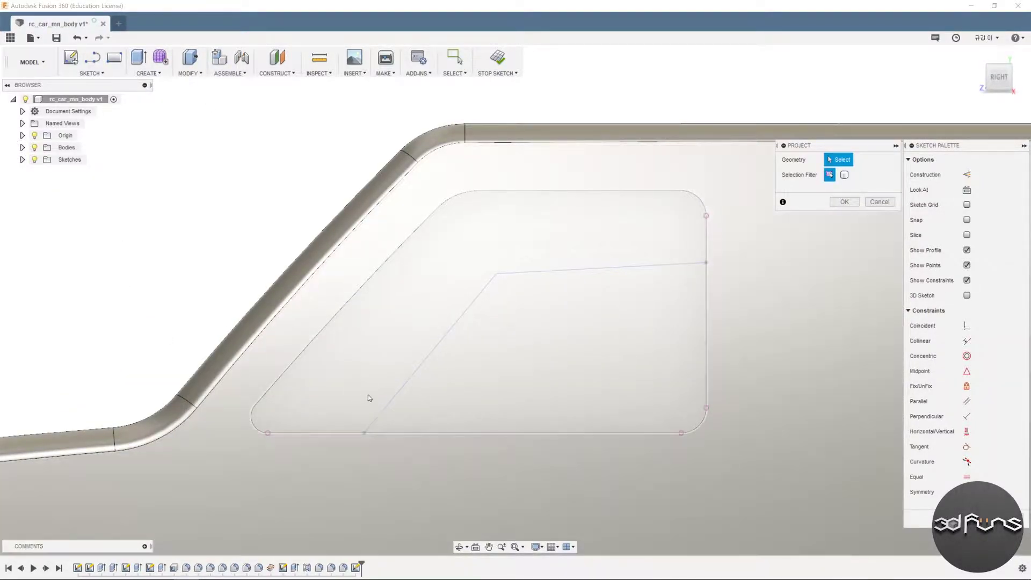
pyautogui.keyDown('shift'); pyautogui.moveTo(368, 397); pyautogui.dragTo(489, 376, button='middle'); pyautogui.keyUp('shift')
pyautogui.scroll(5, 273, 416)
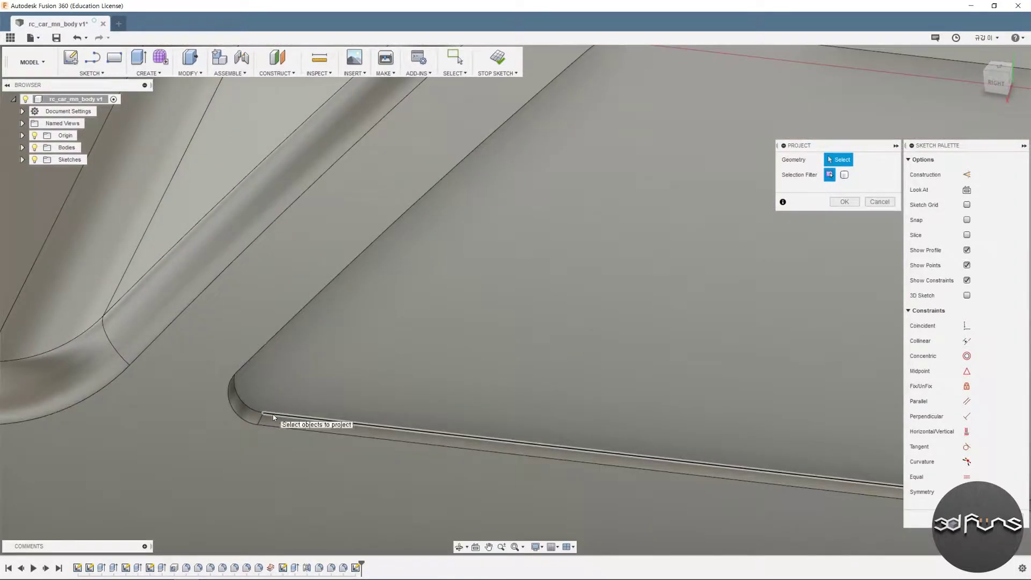
pyautogui.keyDown('shift'); pyautogui.moveTo(273, 417); pyautogui.dragTo(305, 311, button='middle'); pyautogui.keyUp('shift')
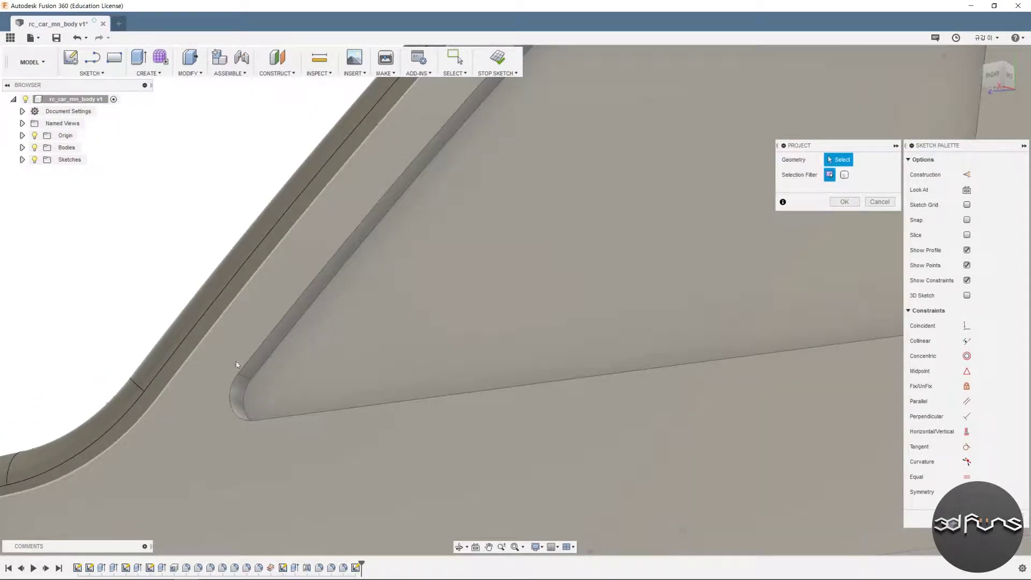
pyautogui.scroll(-5, 293, 331)
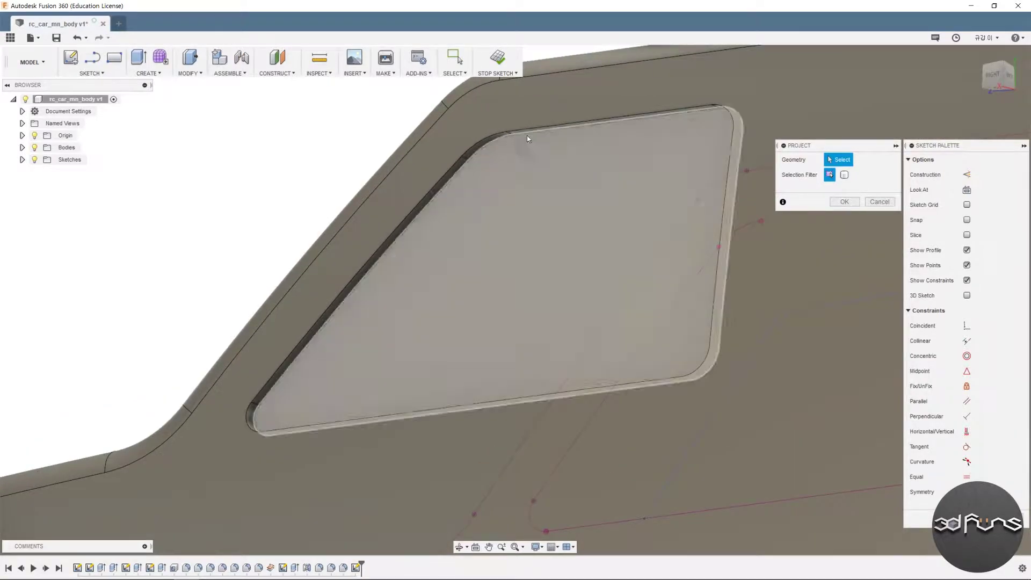
pyautogui.scroll(-3, 548, 219)
pyautogui.keyDown('shift'); pyautogui.moveTo(552, 198); pyautogui.dragTo(668, 188, button='middle'); pyautogui.keyUp('shift')
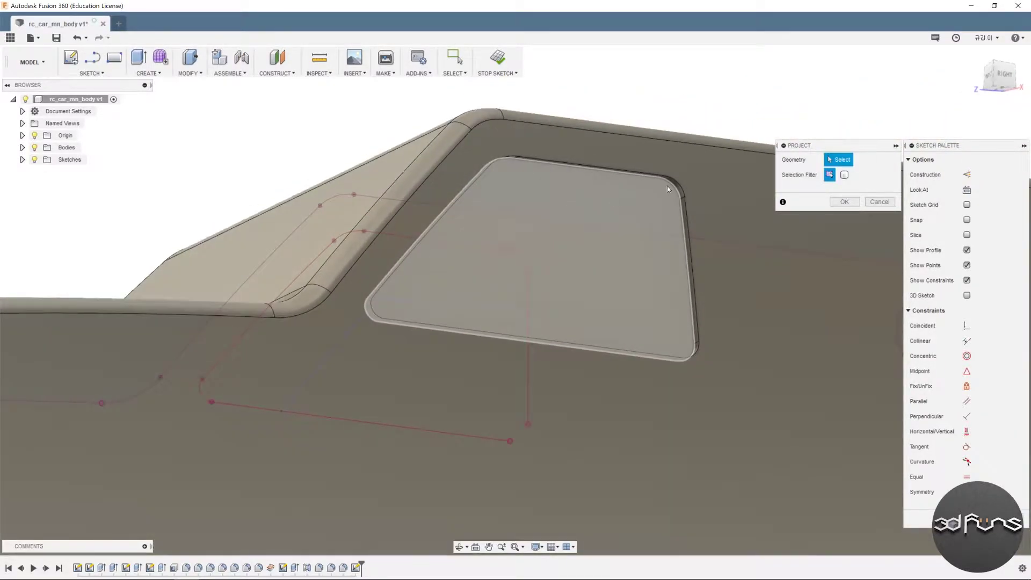
pyautogui.click(668, 188)
pyautogui.scroll(-2, 618, 264)
pyautogui.press('Return')
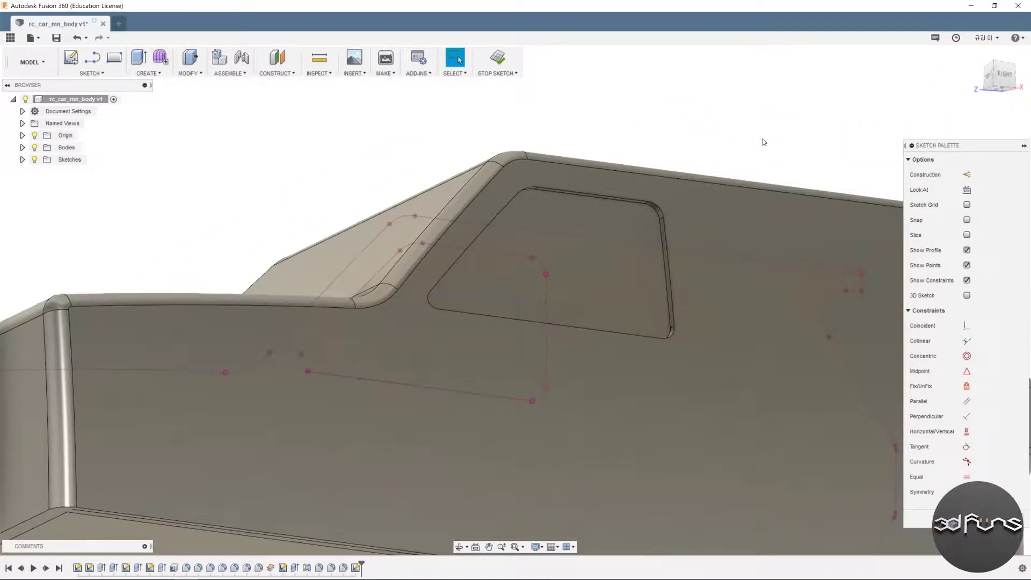
pyautogui.click(966, 189)
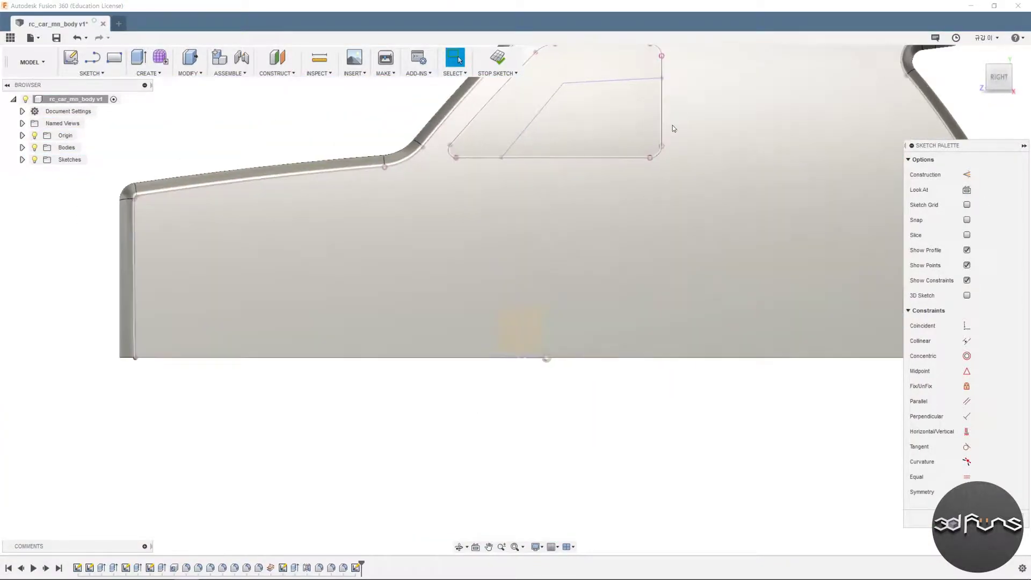
# Step: Make the inner line horizontal and 5 mm below the window top
pyautogui.moveTo(677, 129); pyautogui.dragTo(725, 357, button='middle')
pyautogui.scroll(3, 681, 323)
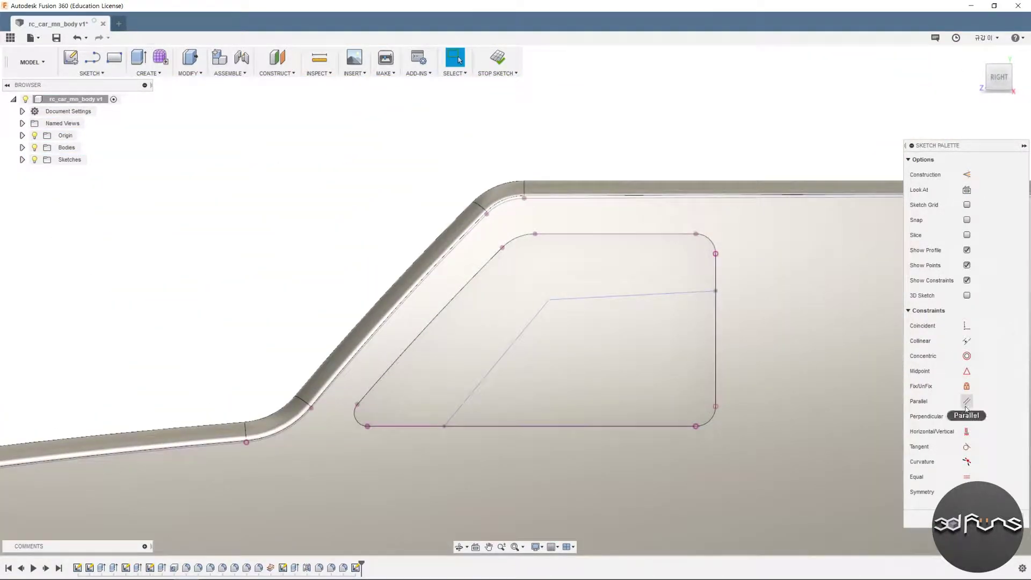
pyautogui.click(967, 431)
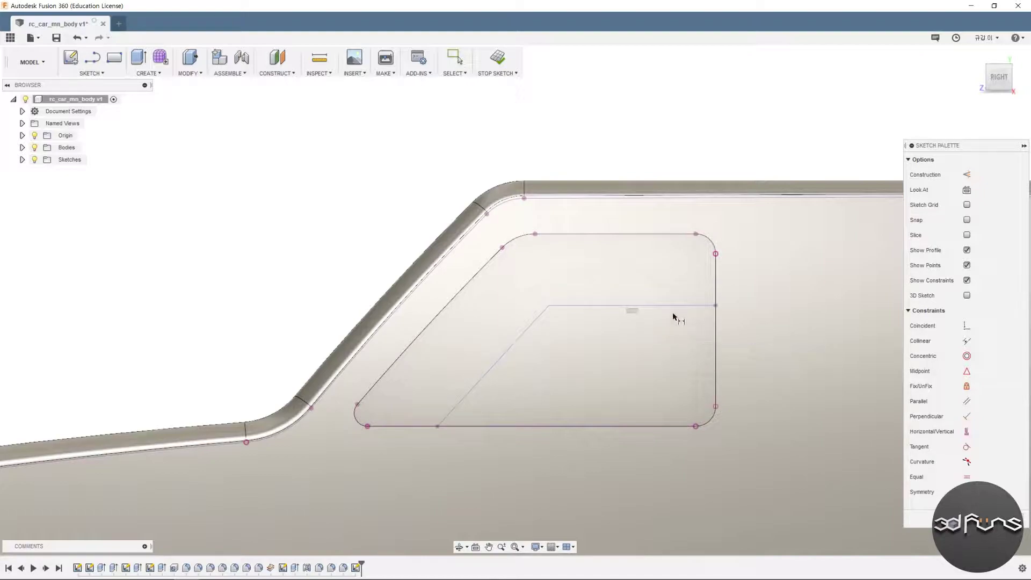
pyautogui.click(788, 268)
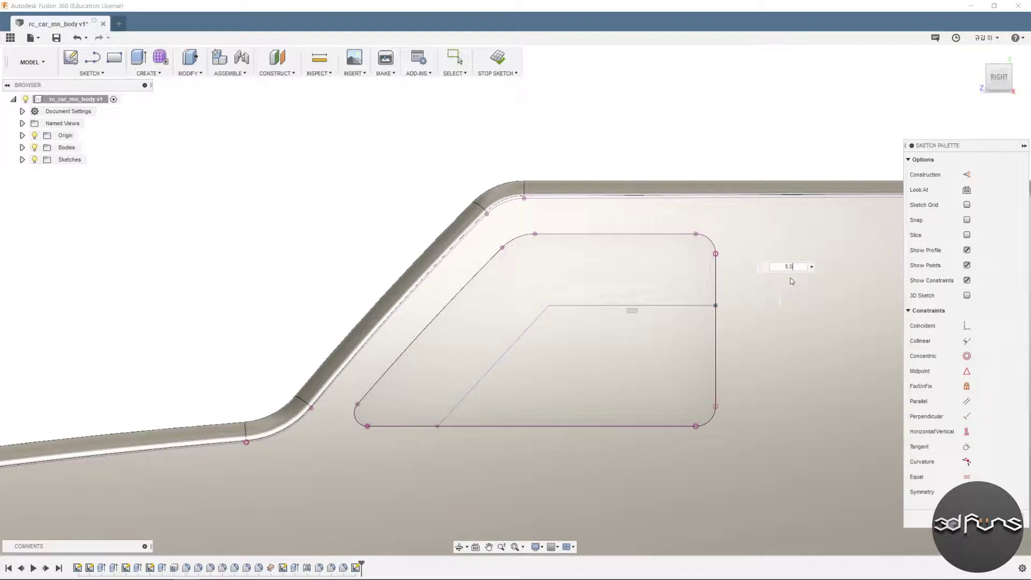
pyautogui.press('Return')
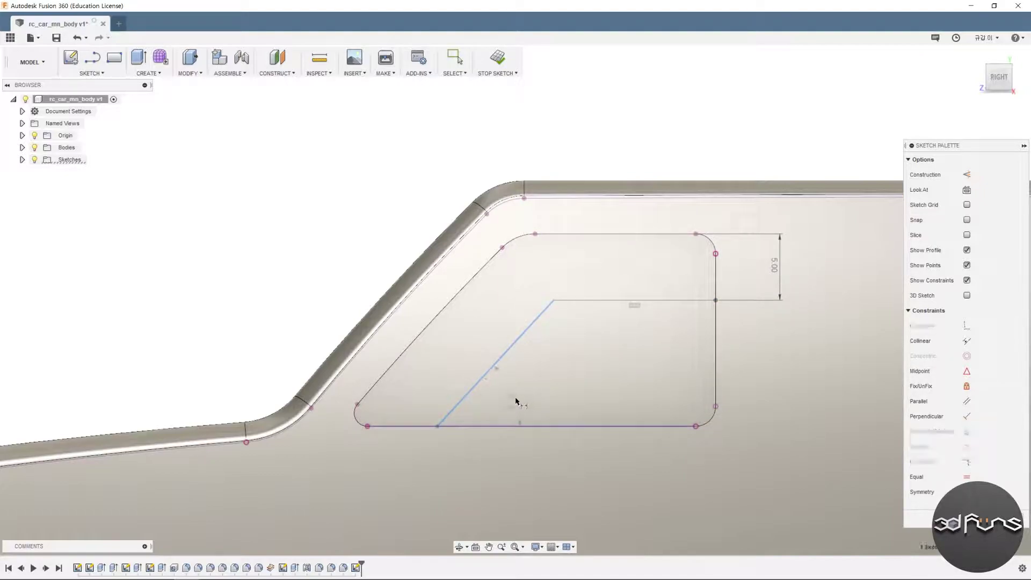
# Step: Dimension the slanted line at 50° and 4 mm inside the window edge
pyautogui.click(515, 400)
pyautogui.write('50')
pyautogui.press('Return')
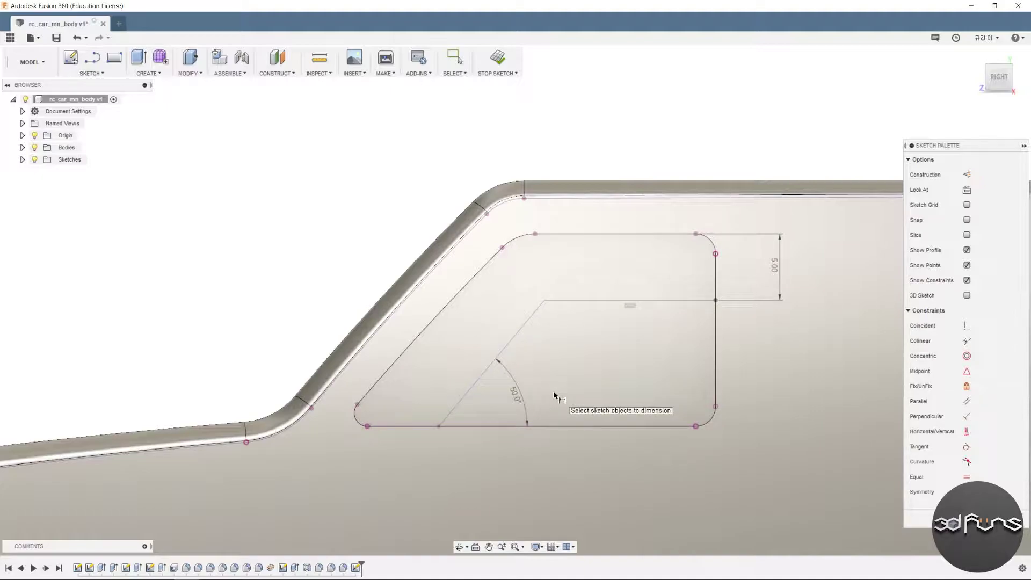
pyautogui.click(356, 451)
pyautogui.write('4')
pyautogui.press('Return')
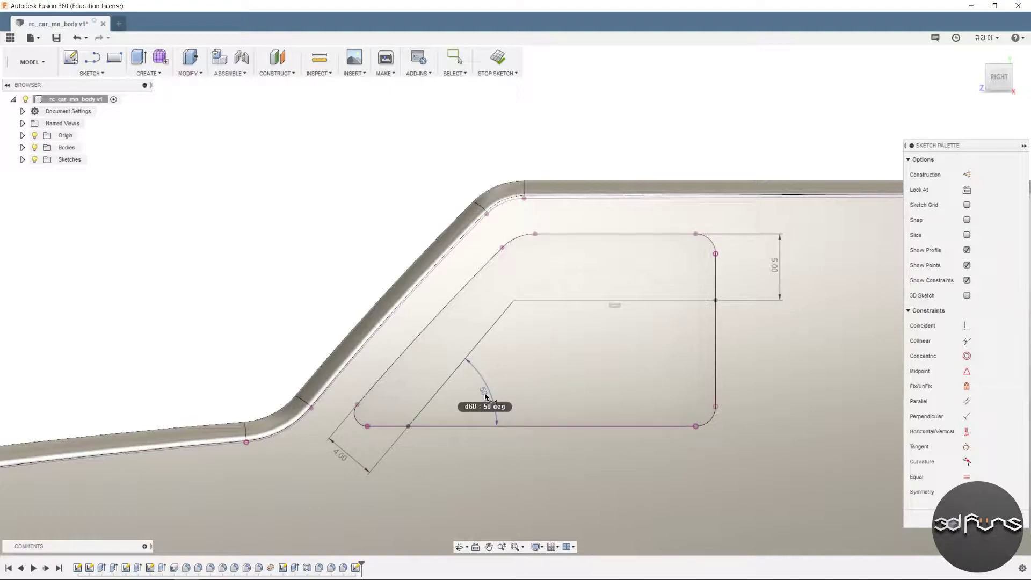
# Step: Round the line's bend with a 4 mm sketch fillet and finish the sketch
pyautogui.click(91, 73)
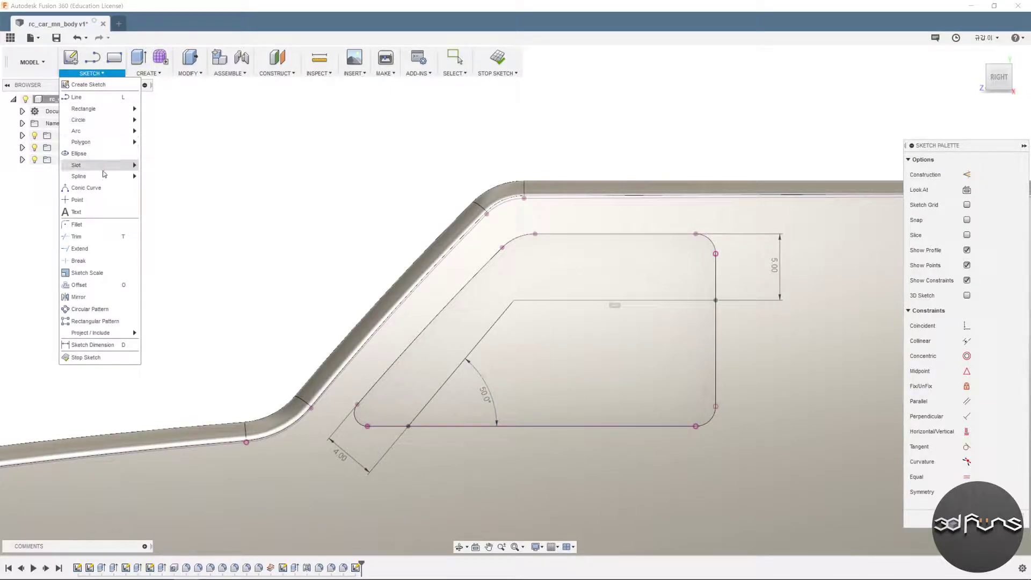
pyautogui.click(89, 223)
pyautogui.click(513, 301)
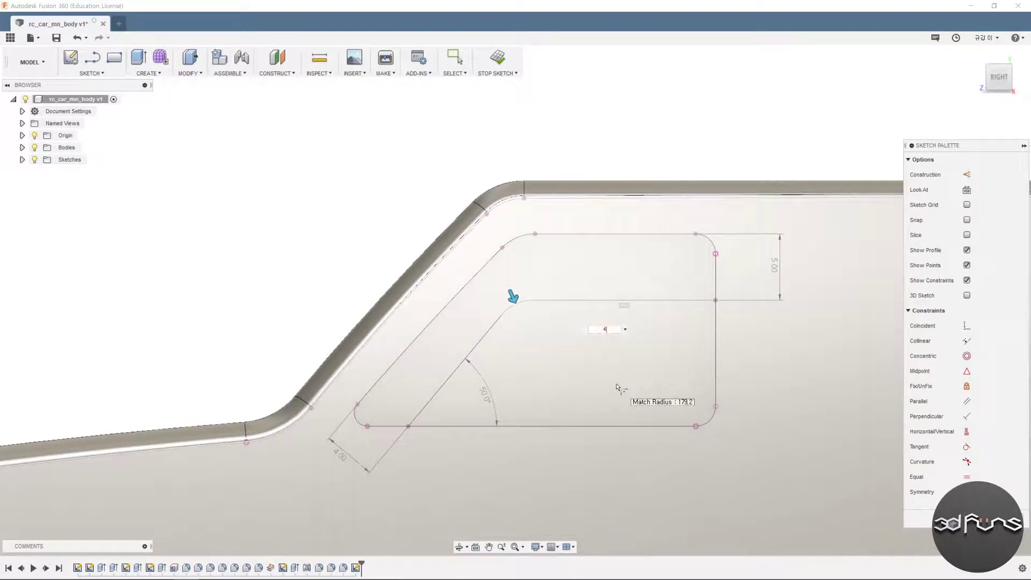
pyautogui.press('Return')
pyautogui.scroll(-5, 618, 387)
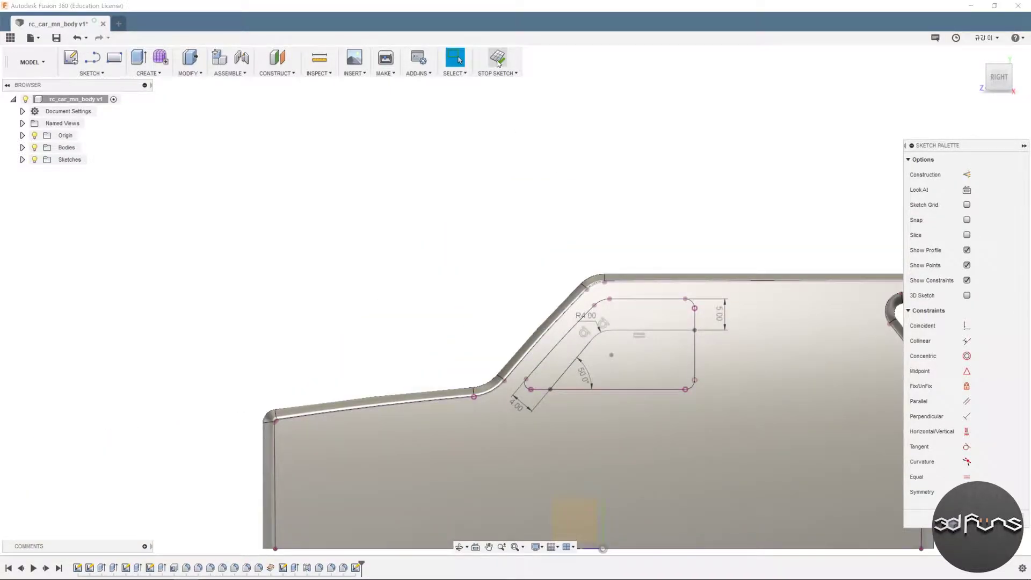
pyautogui.click(499, 64)
# Step: Set up a cut extrusion of the bent strip profile
pyautogui.keyDown('shift'); pyautogui.moveTo(605, 200); pyautogui.dragTo(660, 222, button='middle'); pyautogui.keyUp('shift')
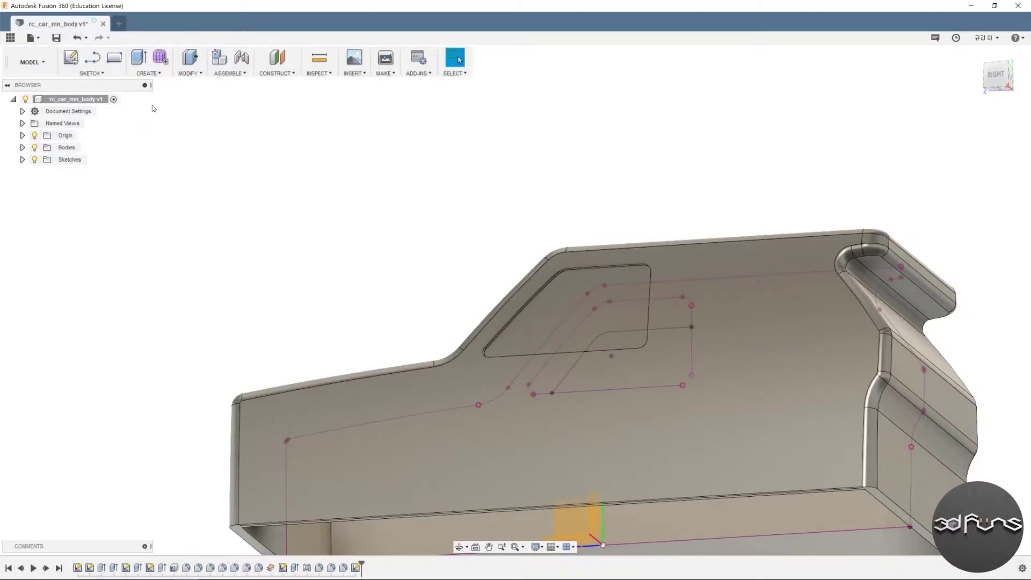
pyautogui.press('e')
pyautogui.click(623, 314)
pyautogui.click(984, 255)
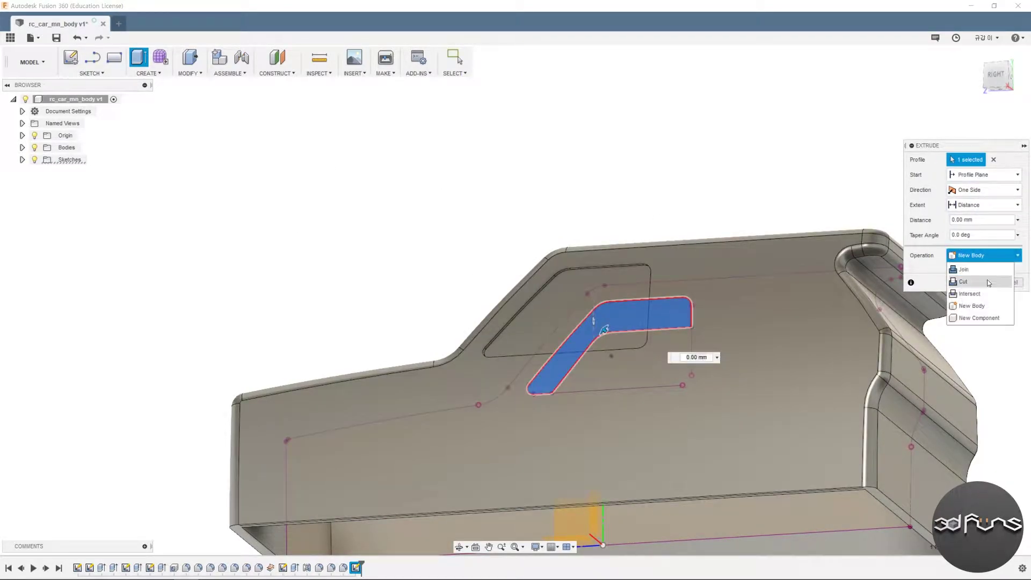
pyautogui.click(987, 282)
pyautogui.keyDown('shift'); pyautogui.moveTo(806, 349); pyautogui.dragTo(795, 301, button='middle'); pyautogui.keyUp('shift')
# Step: Try a two-sided through-all cut, then cancel the extrusion
pyautogui.click(988, 189)
pyautogui.click(975, 218)
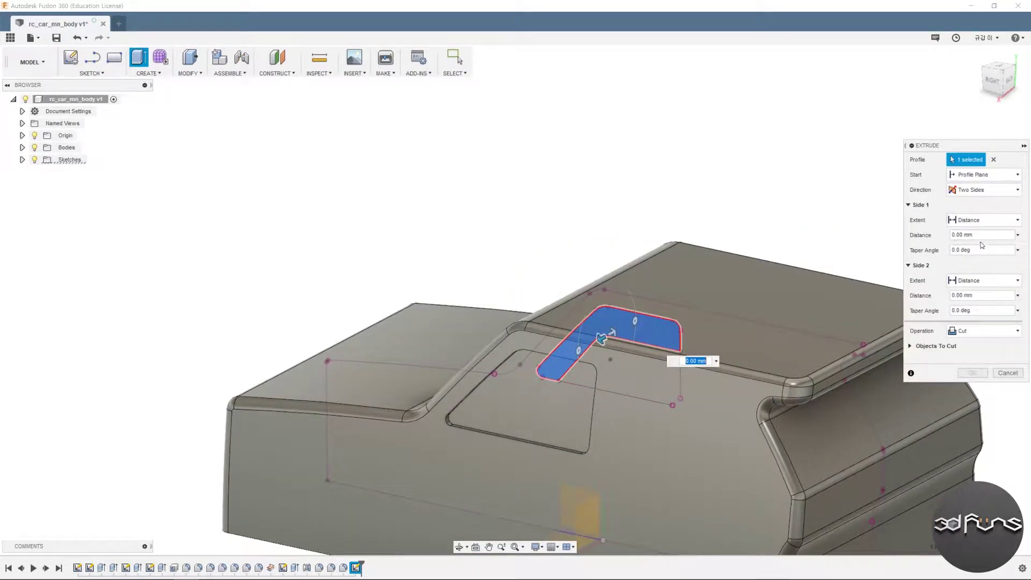
pyautogui.click(967, 258)
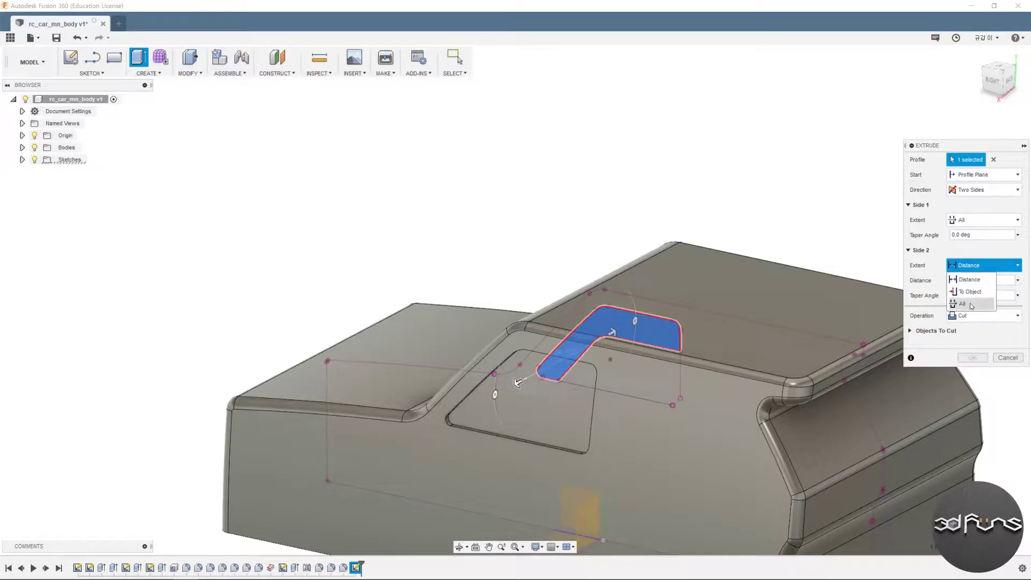
pyautogui.click(973, 304)
pyautogui.moveTo(668, 223)
pyautogui.keyDown('shift'); pyautogui.mouseDown(button='middle')
pyautogui.moveTo(746, 165)
pyautogui.moveTo(767, 205)
pyautogui.moveTo(973, 266)
pyautogui.mouseUp(button='middle'); pyautogui.keyUp('shift')
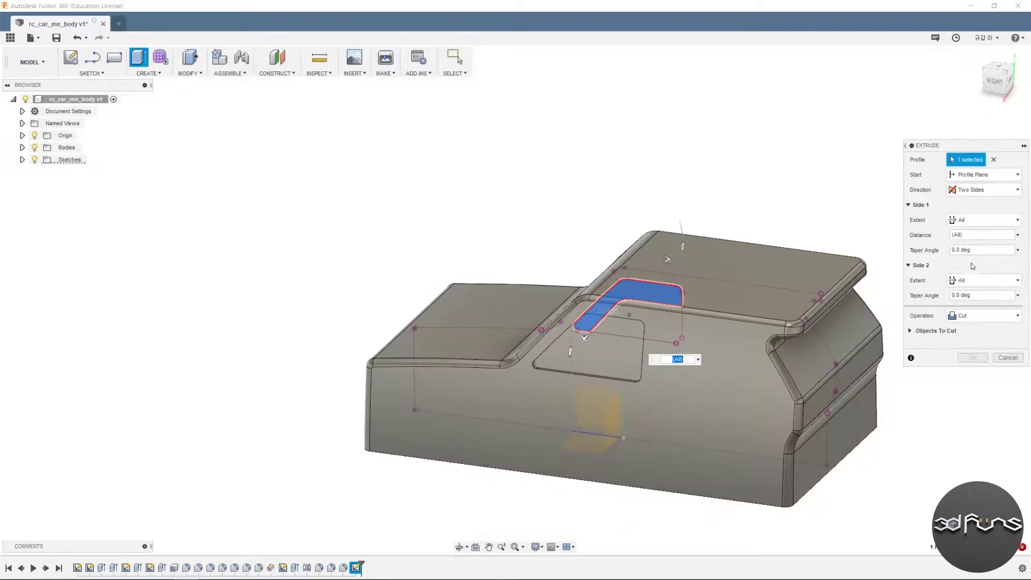
pyautogui.click(989, 189)
pyautogui.moveTo(979, 203)
pyautogui.keyDown('shift'); pyautogui.mouseDown(button='middle')
pyautogui.moveTo(766, 184)
pyautogui.moveTo(795, 239)
pyautogui.moveTo(761, 203)
pyautogui.moveTo(965, 326)
pyautogui.mouseUp(button='middle'); pyautogui.keyUp('shift')
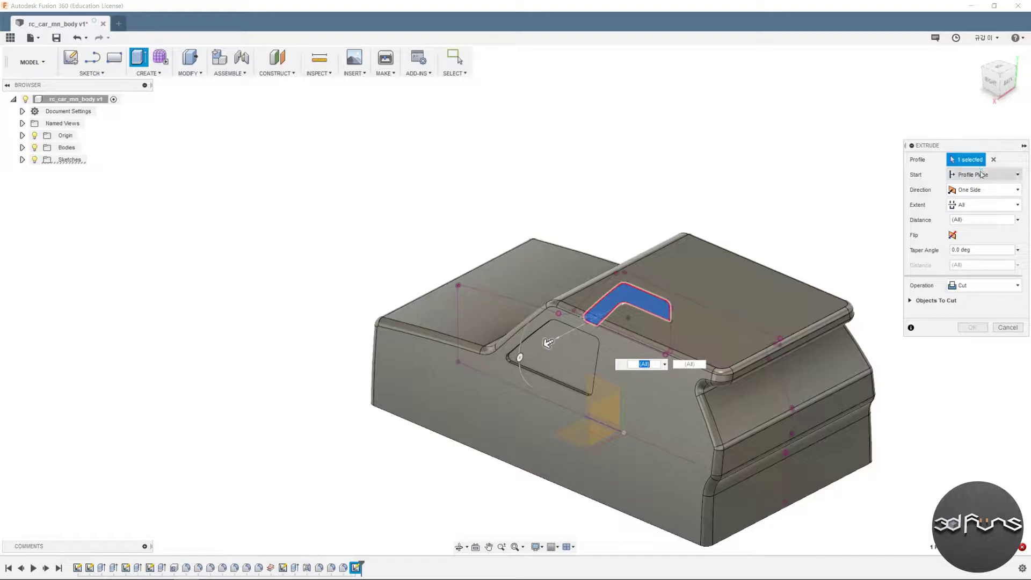
pyautogui.click(1005, 327)
# Step: Cut-extrude the window profile 52 mm into the body
pyautogui.moveTo(1002, 329)
pyautogui.keyDown('shift'); pyautogui.mouseDown(button='middle')
pyautogui.moveTo(912, 232)
pyautogui.moveTo(953, 260)
pyautogui.mouseUp(button='middle'); pyautogui.keyUp('shift')
pyautogui.keyDown('shift'); pyautogui.moveTo(537, 160); pyautogui.dragTo(507, 160, button='middle'); pyautogui.keyUp('shift')
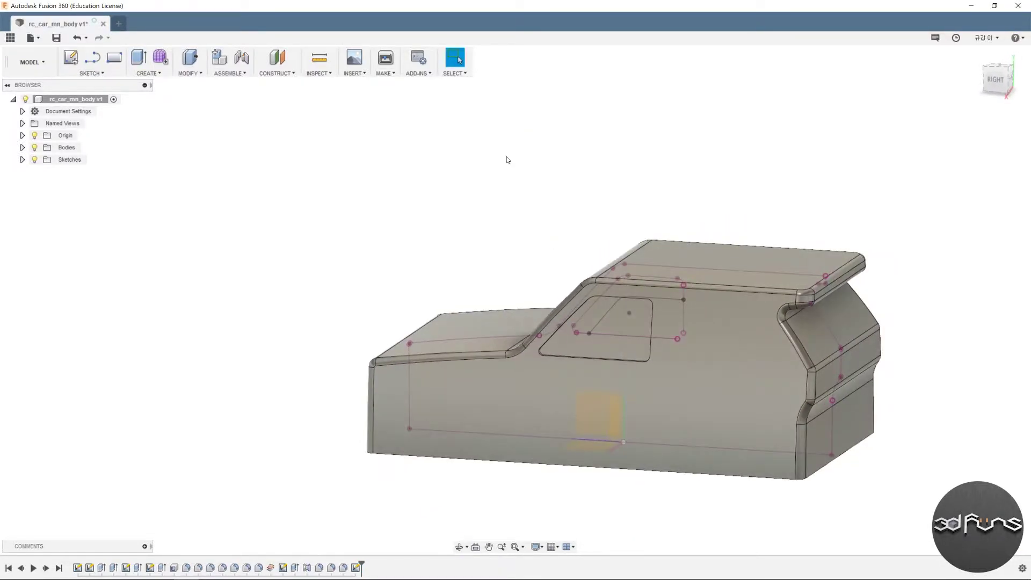
pyautogui.click(137, 57)
pyautogui.click(592, 316)
pyautogui.click(986, 255)
pyautogui.click(964, 280)
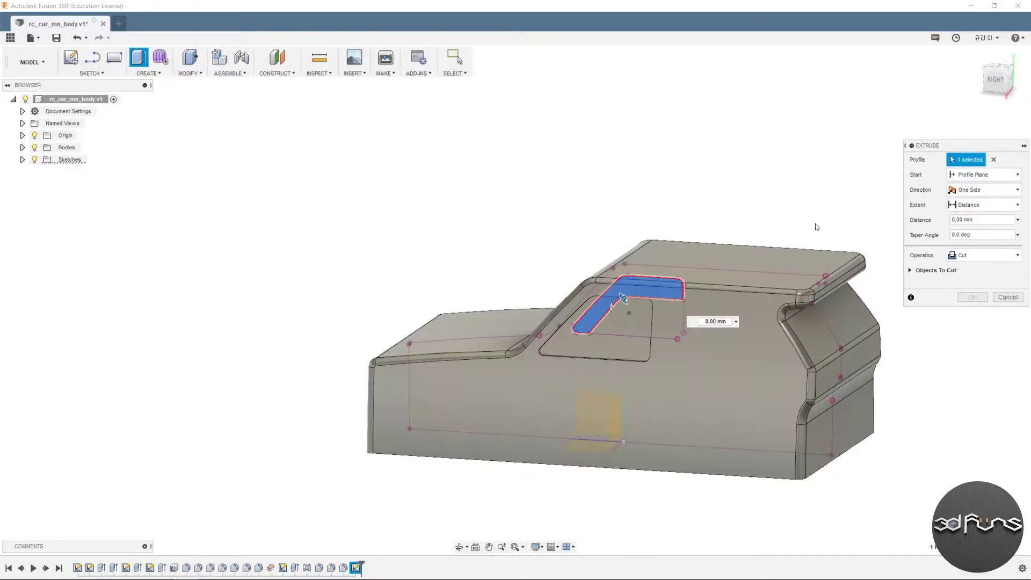
pyautogui.moveTo(816, 226)
pyautogui.keyDown('shift'); pyautogui.mouseDown(button='middle')
pyautogui.moveTo(842, 283)
pyautogui.moveTo(857, 223)
pyautogui.moveTo(946, 226)
pyautogui.mouseUp(button='middle'); pyautogui.keyUp('shift')
pyautogui.write('52')
pyautogui.keyDown('shift'); pyautogui.moveTo(811, 173); pyautogui.dragTo(821, 193, button='middle'); pyautogui.keyUp('shift')
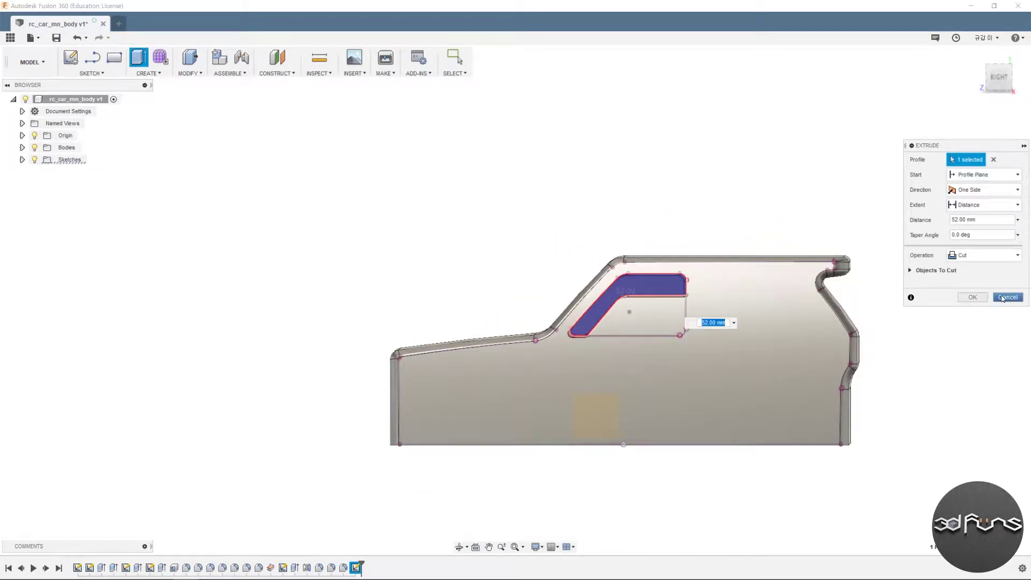
pyautogui.click(973, 297)
# Step: Edit the window cut to extend in two directions through both side walls
pyautogui.moveTo(886, 334)
pyautogui.keyDown('shift'); pyautogui.mouseDown(button='middle')
pyautogui.moveTo(900, 290)
pyautogui.moveTo(416, 488)
pyautogui.mouseUp(button='middle'); pyautogui.keyUp('shift')
pyautogui.rightClick(367, 568)
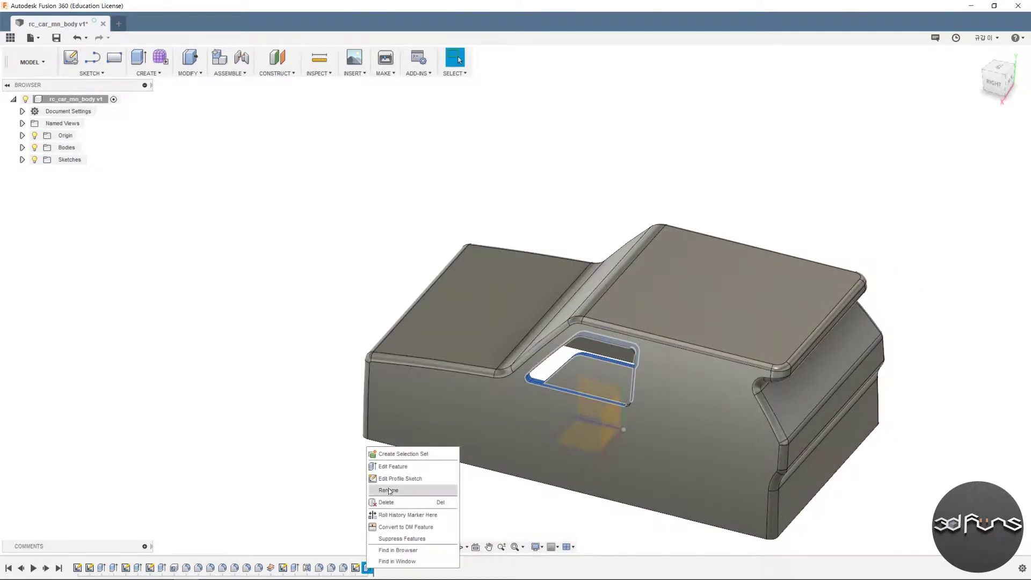
pyautogui.click(401, 466)
pyautogui.click(988, 189)
pyautogui.click(975, 212)
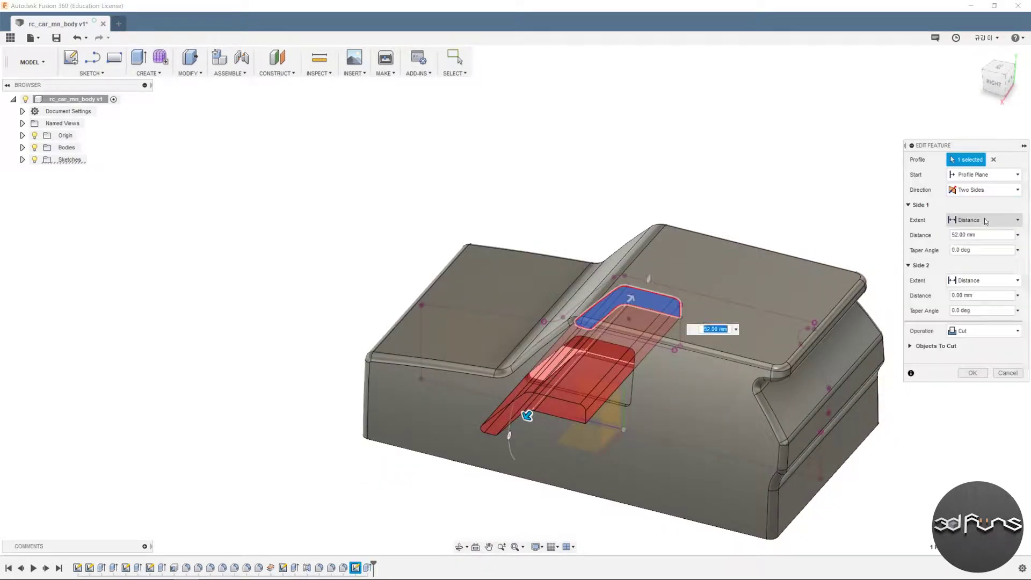
pyautogui.moveTo(631, 298); pyautogui.dragTo(732, 179)
pyautogui.click(973, 373)
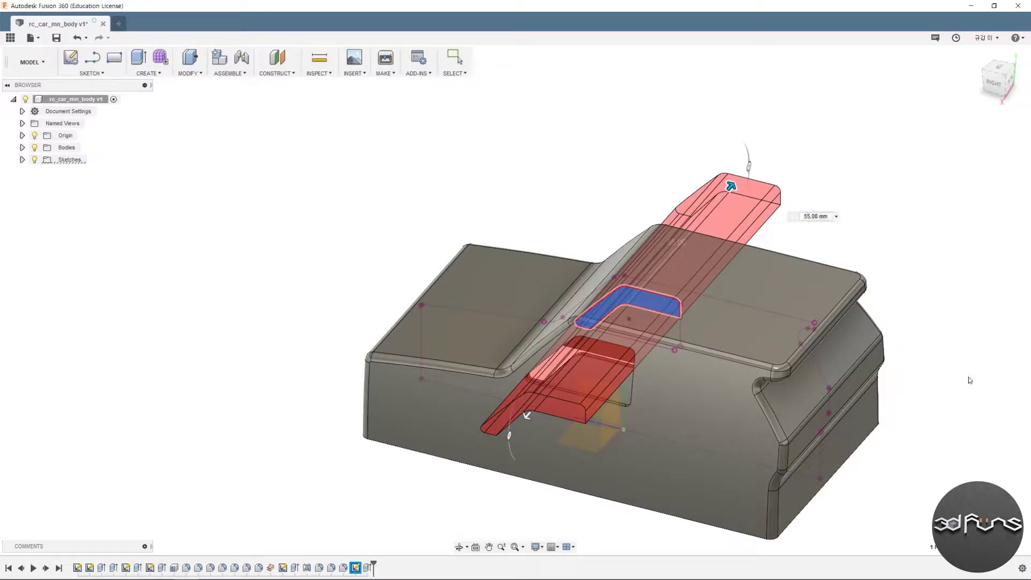
pyautogui.moveTo(940, 379)
pyautogui.keyDown('shift'); pyautogui.mouseDown(button='middle')
pyautogui.moveTo(811, 340)
pyautogui.moveTo(925, 309)
pyautogui.mouseUp(button='middle'); pyautogui.keyUp('shift')
# Step: Chamfer the edges of both side-window openings by 0.7 mm
pyautogui.click(191, 73)
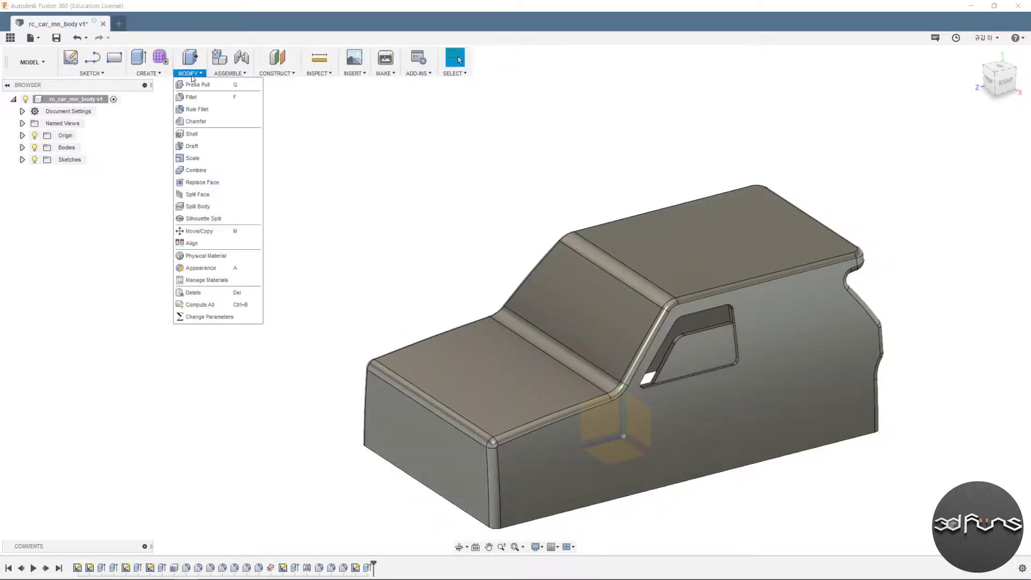
pyautogui.click(198, 119)
pyautogui.scroll(3, 710, 299)
pyautogui.scroll(2, 711, 299)
pyautogui.click(710, 299)
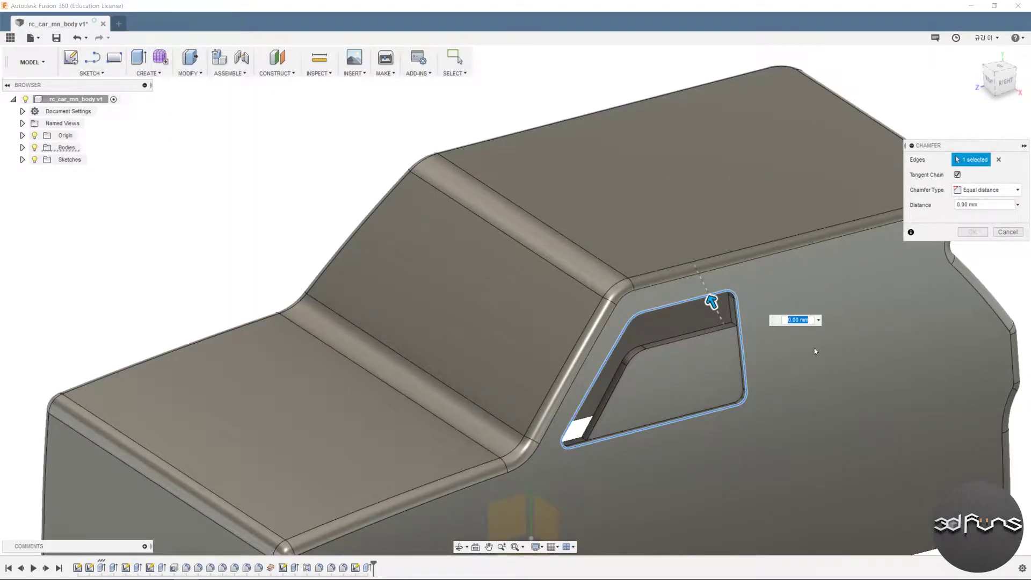
pyautogui.moveTo(814, 348)
pyautogui.keyDown('shift'); pyautogui.mouseDown(button='middle')
pyautogui.moveTo(603, 226)
pyautogui.moveTo(386, 312)
pyautogui.moveTo(727, 276)
pyautogui.mouseUp(button='middle'); pyautogui.keyUp('shift')
pyautogui.click(386, 311)
pyautogui.click(964, 234)
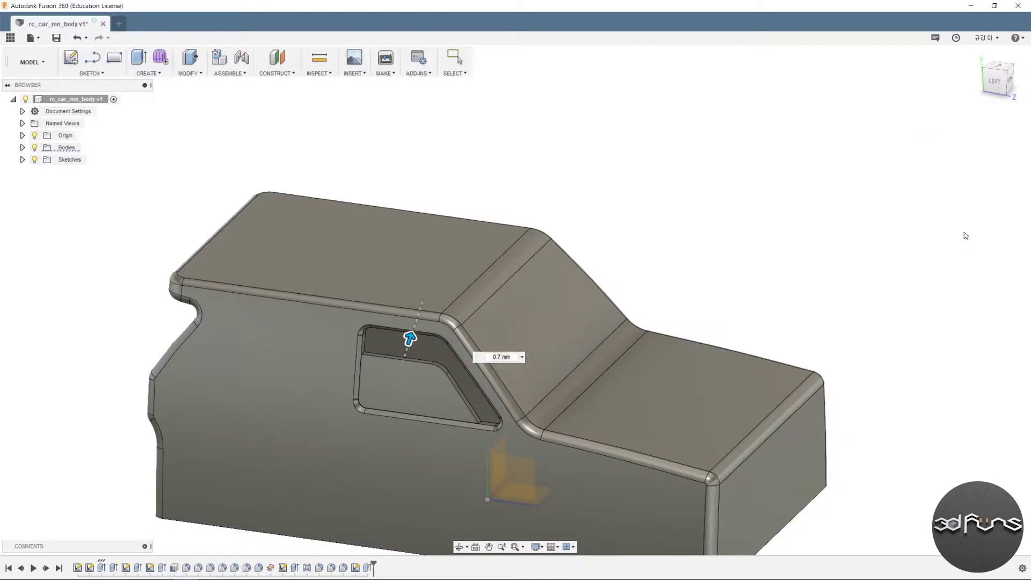
pyautogui.moveTo(790, 279)
pyautogui.keyDown('shift'); pyautogui.mouseDown(button='middle')
pyautogui.moveTo(732, 281)
pyautogui.moveTo(767, 288)
pyautogui.moveTo(783, 318)
pyautogui.mouseUp(button='middle'); pyautogui.keyUp('shift')
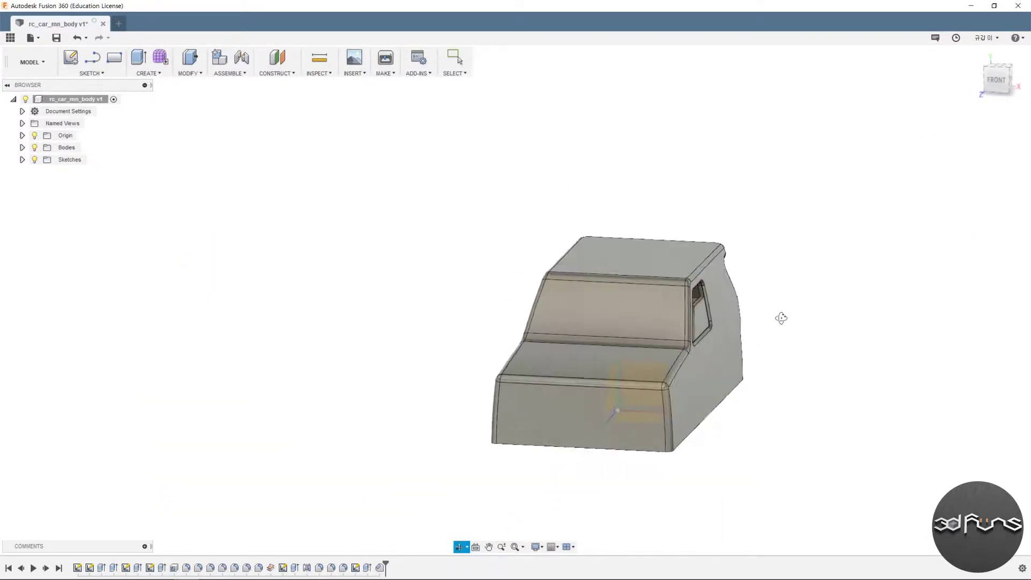
# Step: Start a new sketch on the car body's front face
pyautogui.click(72, 63)
pyautogui.click(562, 428)
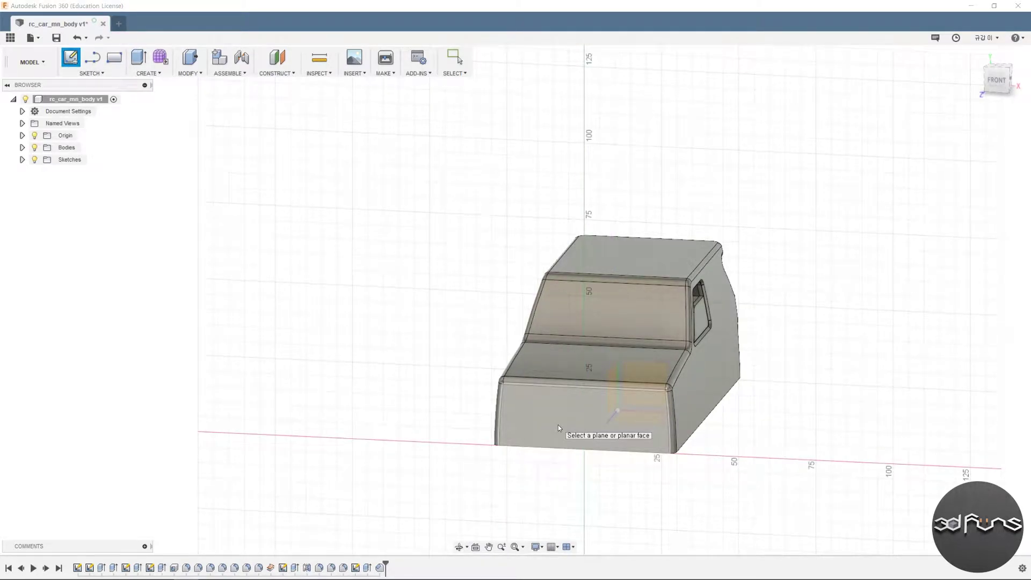
pyautogui.click(551, 425)
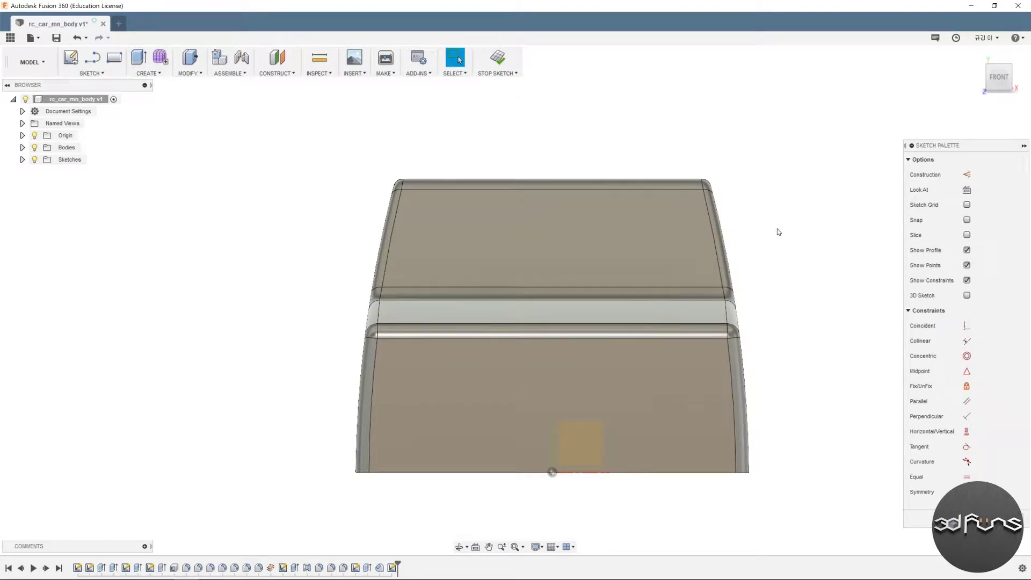
pyautogui.click(99, 79)
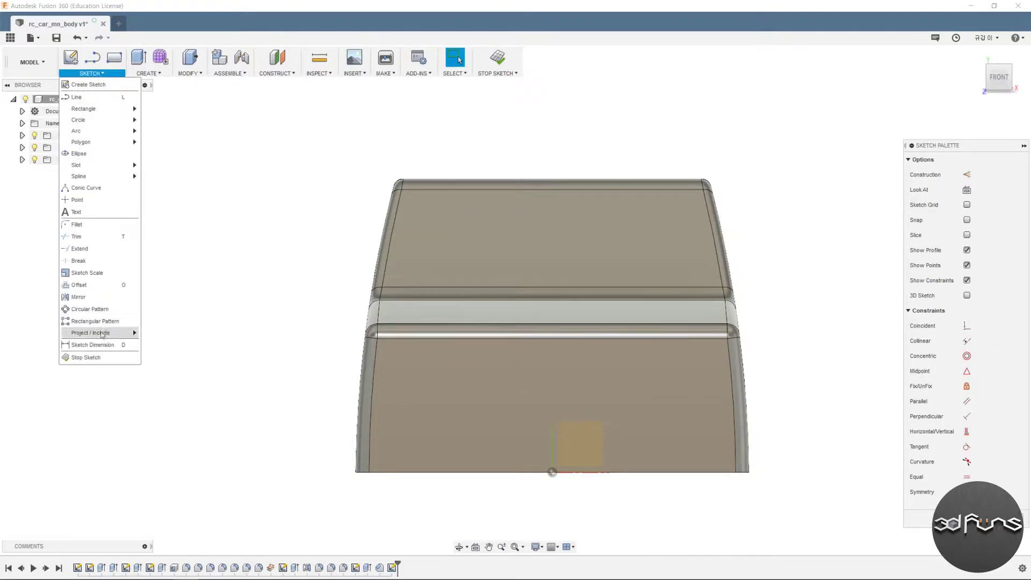
pyautogui.click(91, 298)
pyautogui.moveTo(90, 333)
pyautogui.click(879, 220)
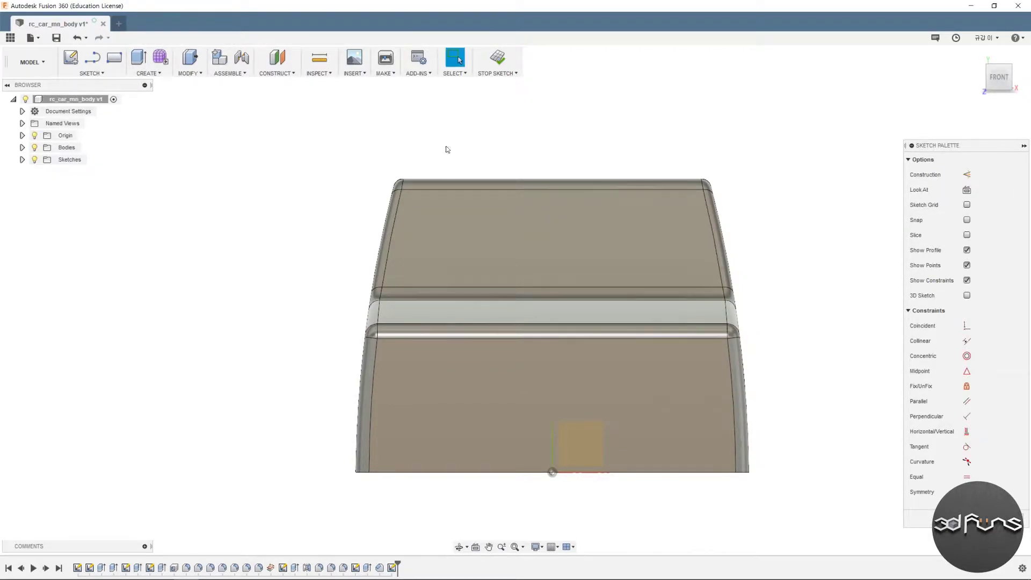
# Step: Project the windshield side edges and draw a short vertical centre line
pyautogui.click(91, 73)
pyautogui.click(164, 336)
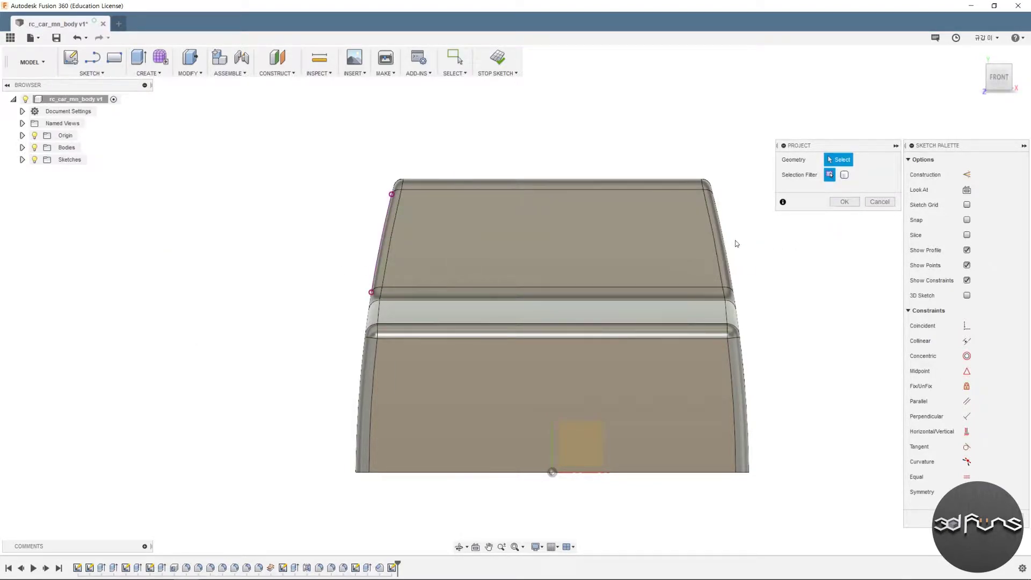
pyautogui.click(844, 202)
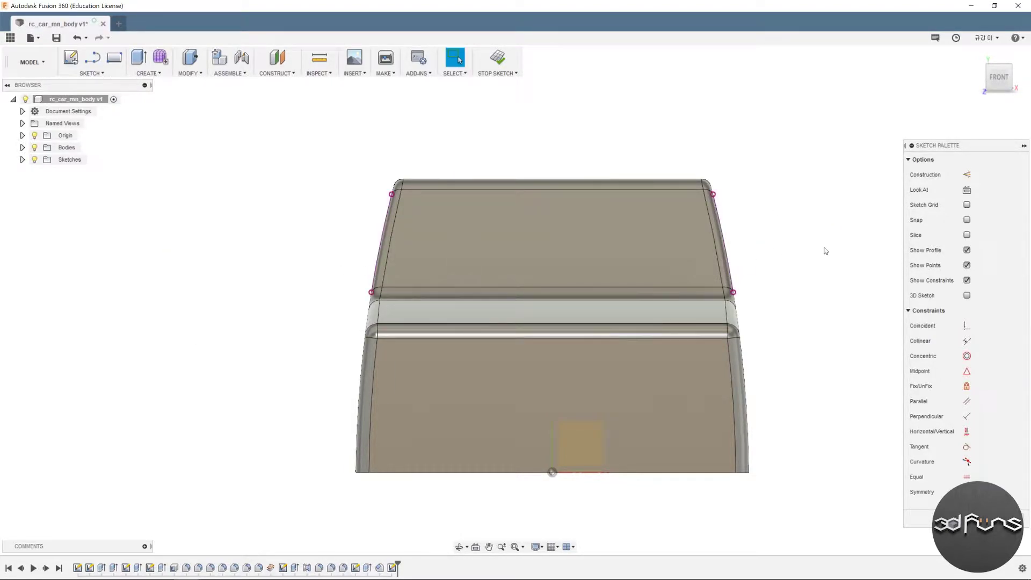
pyautogui.click(552, 473)
pyautogui.click(552, 512)
pyautogui.press('Escape')
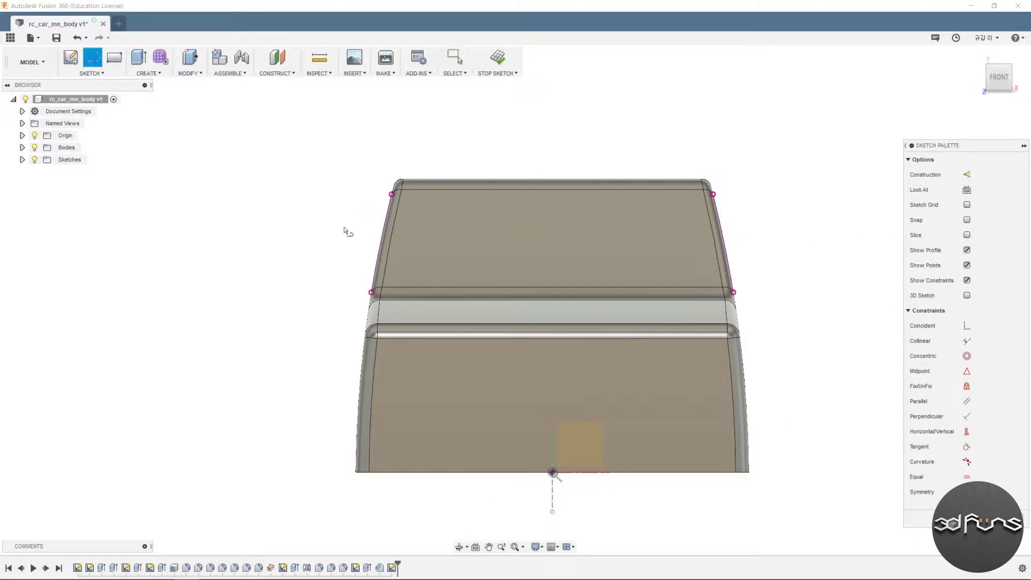
# Step: Draw an upper and a lower horizontal line across the windshield area
pyautogui.click(356, 214)
pyautogui.click(775, 214)
pyautogui.click(333, 272)
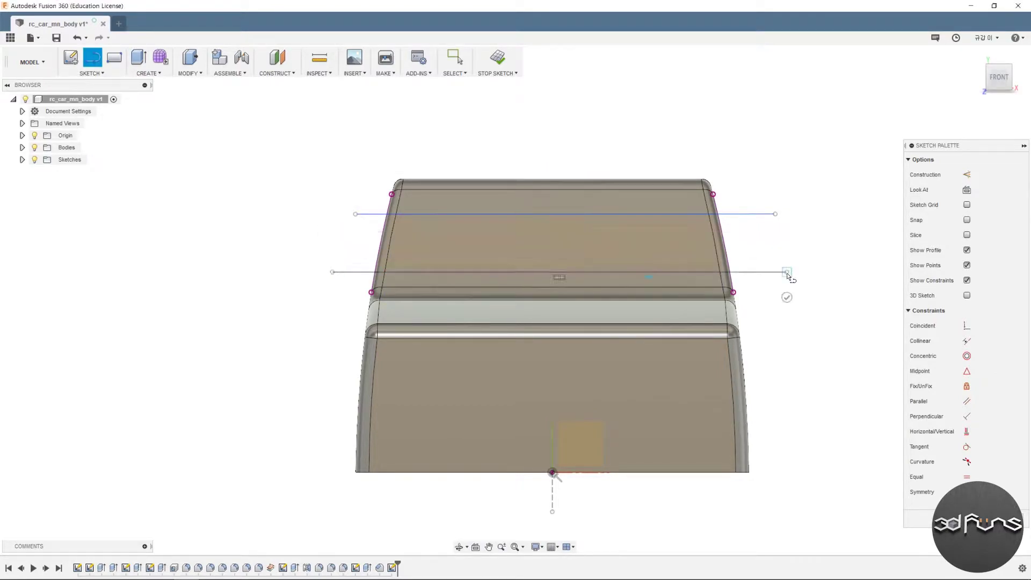
pyautogui.click(787, 272)
pyautogui.rightClick(795, 272)
pyautogui.click(749, 229)
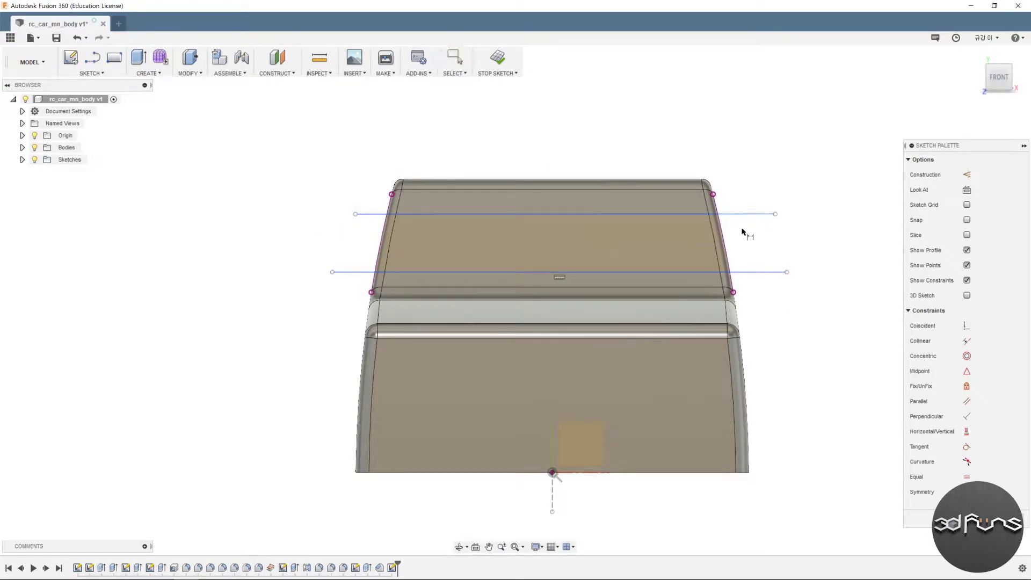
# Step: Dimension the two horizontal lines 12.50 apart
pyautogui.click(747, 214)
pyautogui.click(752, 272)
pyautogui.click(794, 243)
pyautogui.write('12.5')
pyautogui.press('Return')
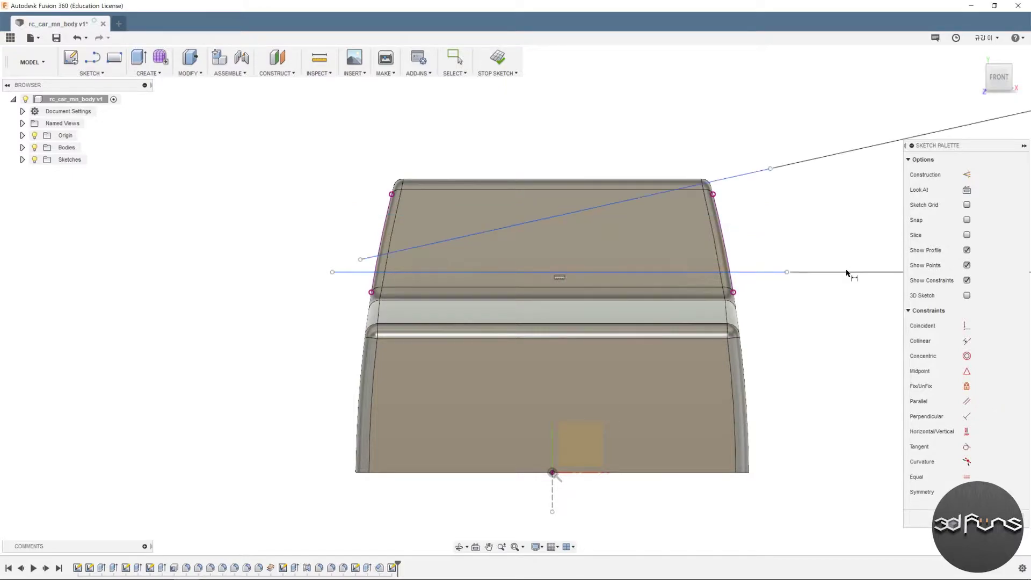
pyautogui.hotkey('ctrl', 'z')
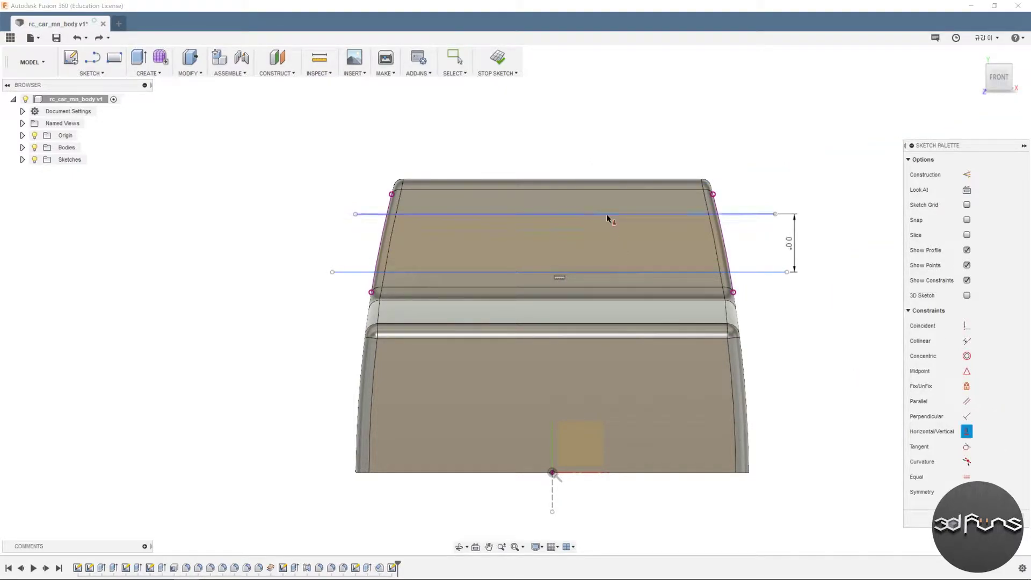
pyautogui.click(749, 215)
pyautogui.click(761, 272)
pyautogui.click(820, 243)
pyautogui.write('12.5')
pyautogui.press('Return')
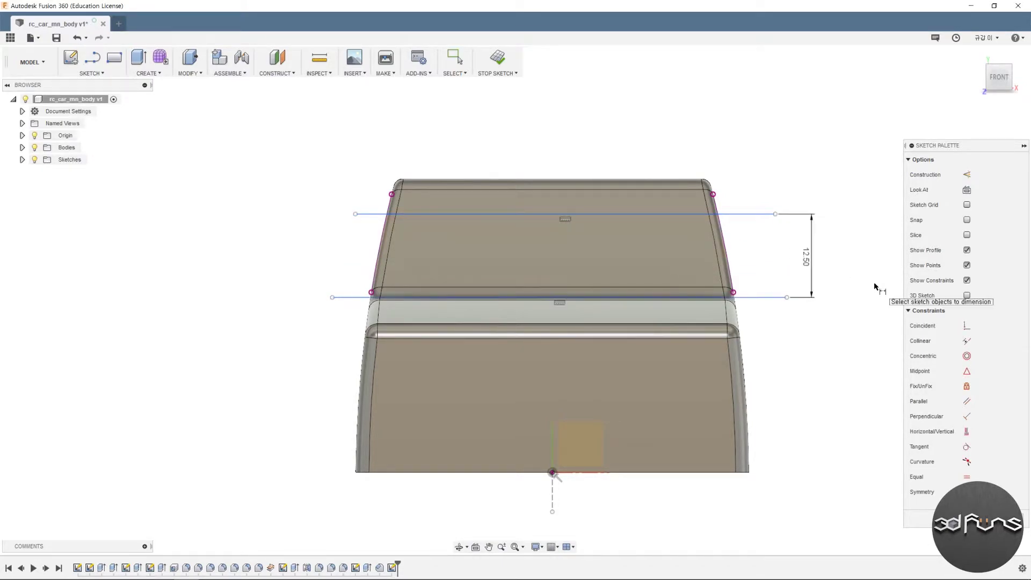
# Step: Project the body's top edge and place the upper line 2.70 below it
pyautogui.click(91, 73)
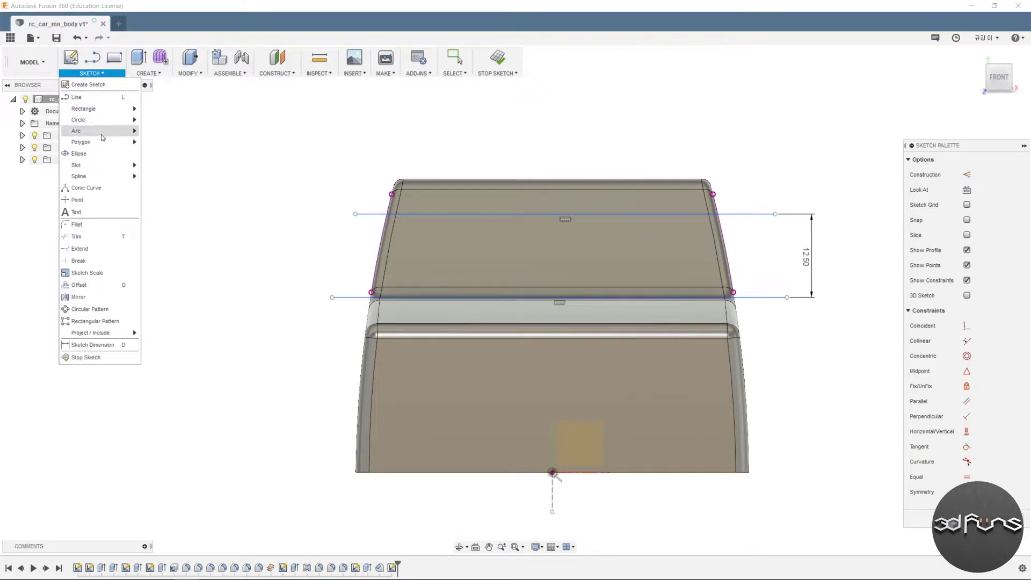
pyautogui.moveTo(90, 333)
pyautogui.click(161, 333)
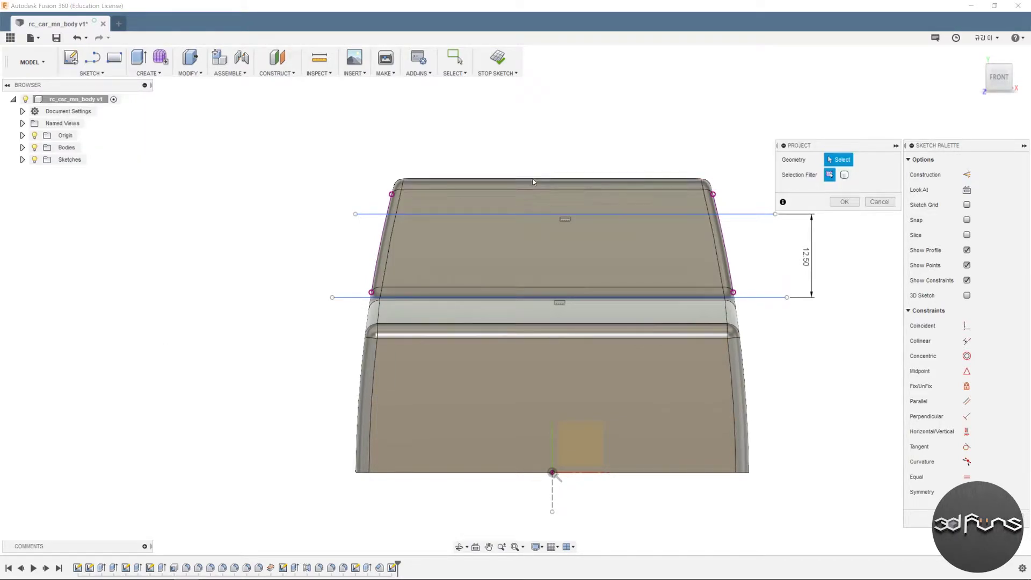
pyautogui.click(644, 179)
pyautogui.press('Return')
pyautogui.click(665, 182)
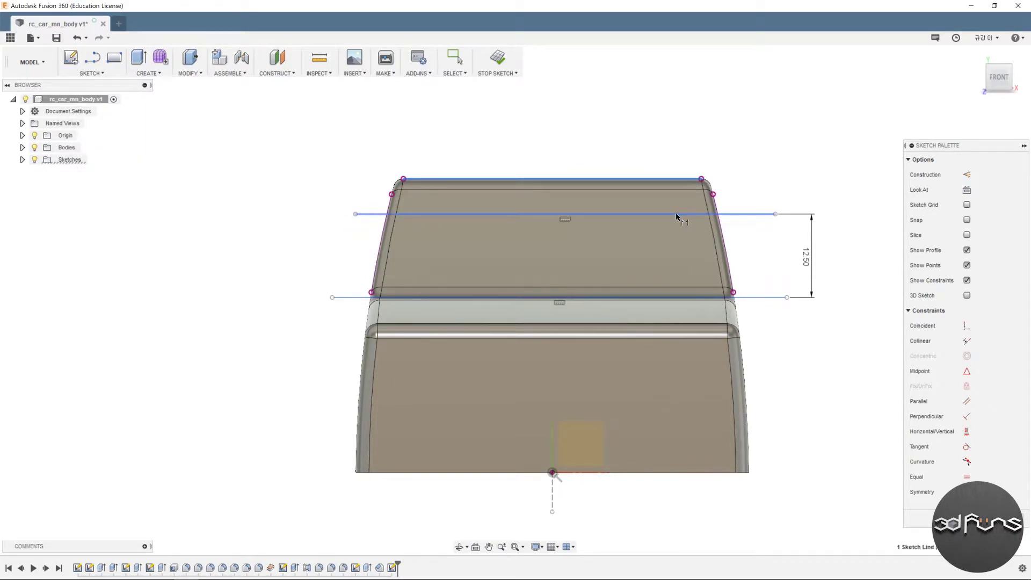
pyautogui.click(676, 215)
pyautogui.click(758, 144)
pyautogui.write('2.7')
pyautogui.press('Return')
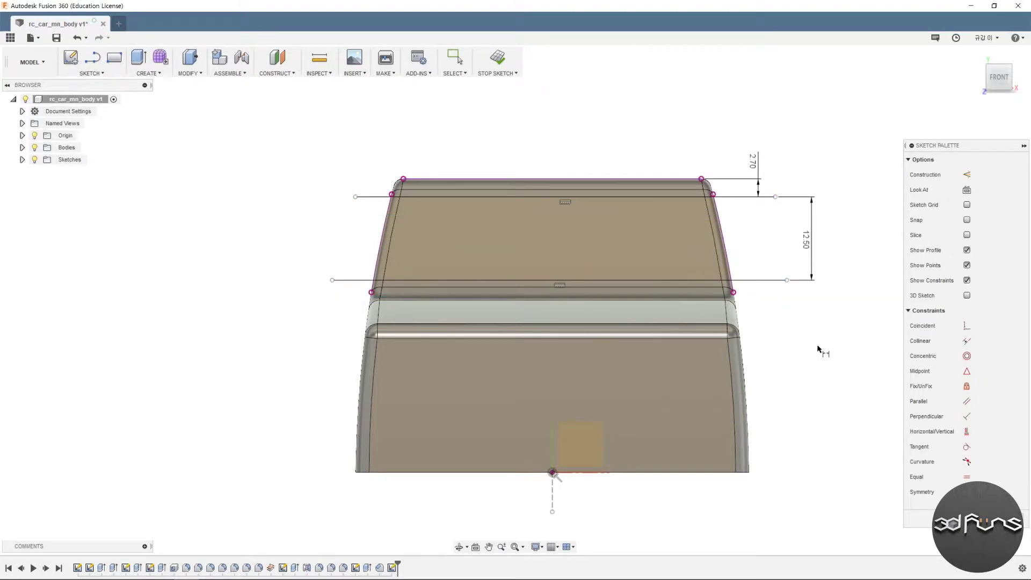
pyautogui.click(91, 73)
# Step: Offset the left windshield edge 2.9 inward
pyautogui.click(48, 271)
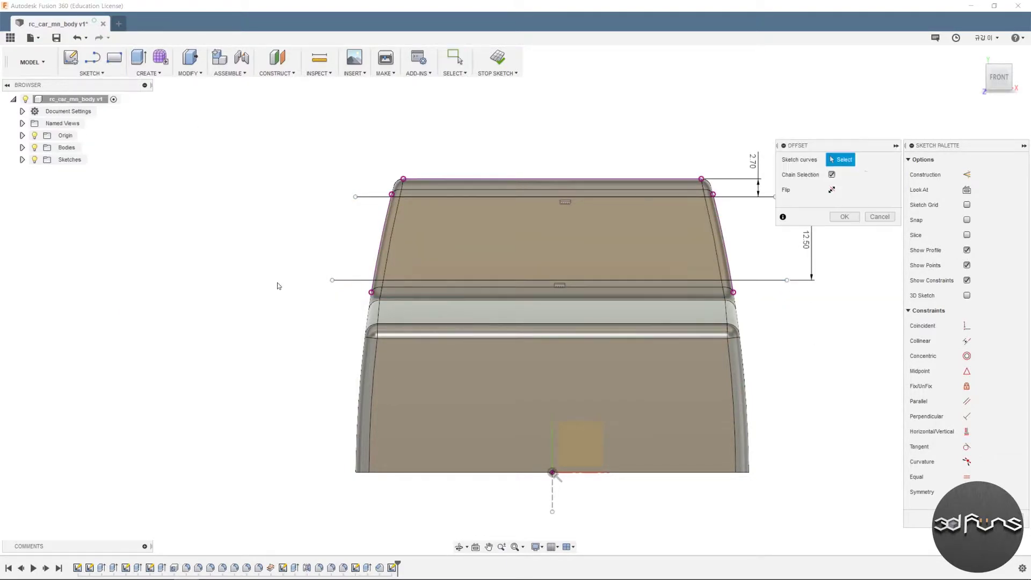
pyautogui.click(380, 244)
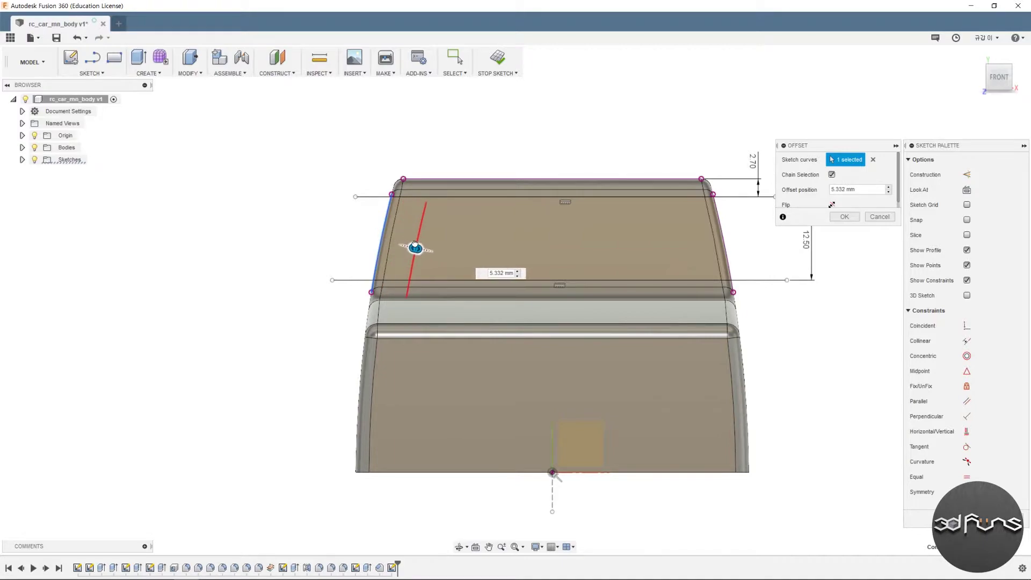
pyautogui.write('2.9')
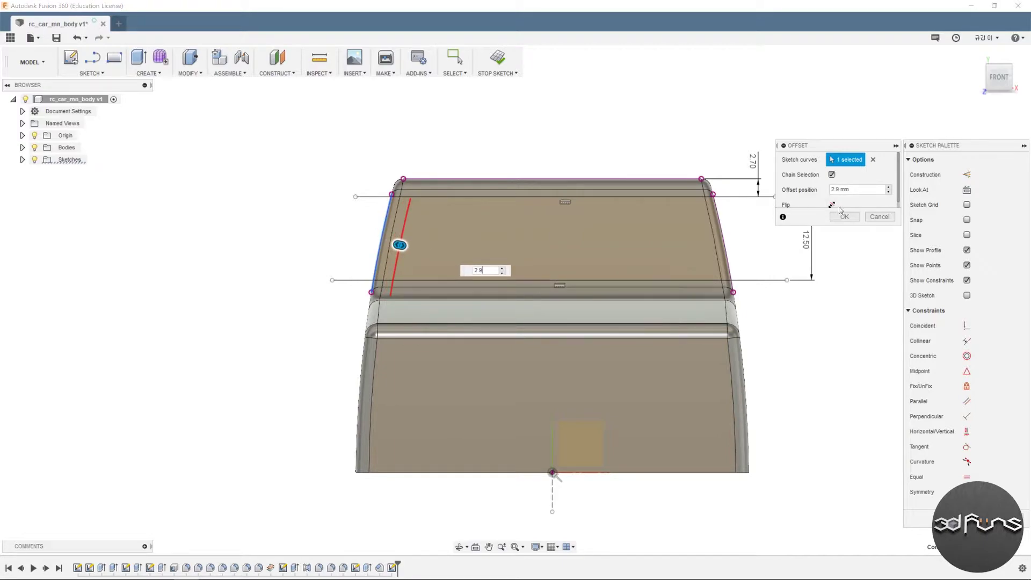
pyautogui.click(844, 216)
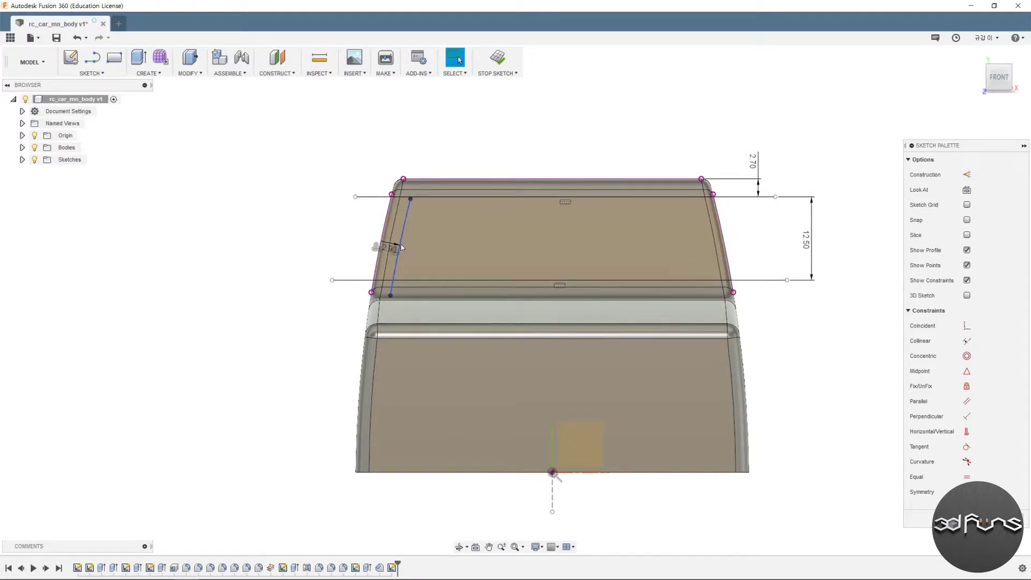
# Step: Mirror the offset line across the vertical centre line
pyautogui.click(451, 280)
pyautogui.click(91, 73)
pyautogui.click(80, 299)
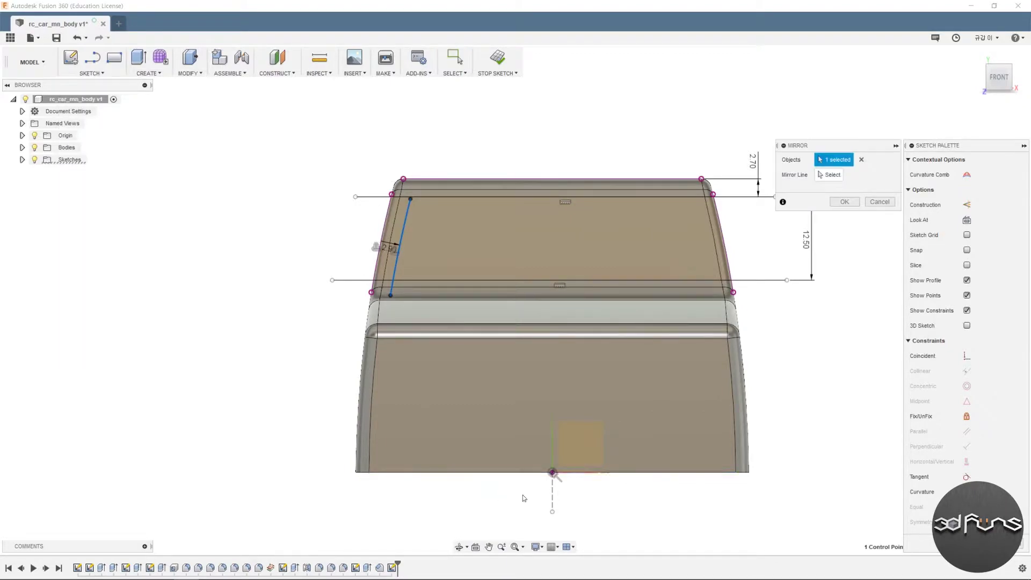
pyautogui.click(553, 496)
pyautogui.click(845, 202)
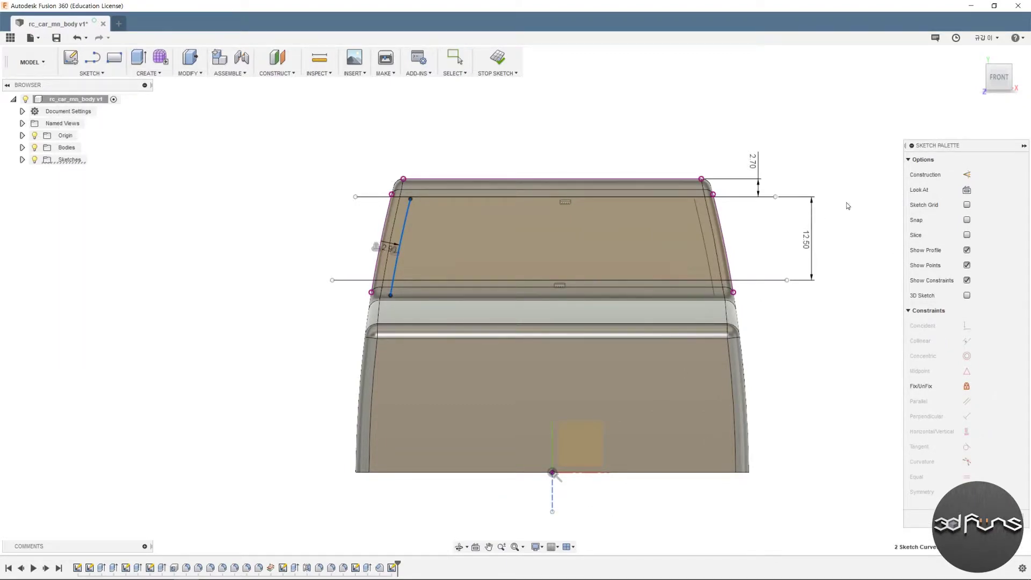
pyautogui.scroll(3, 358, 233)
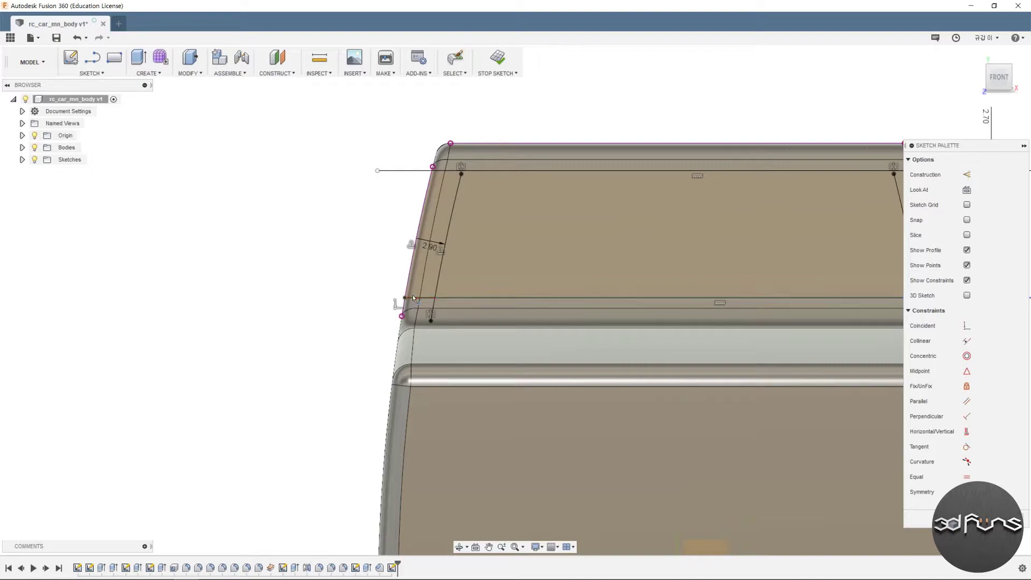
pyautogui.scroll(-3, 412, 297)
pyautogui.click(754, 303)
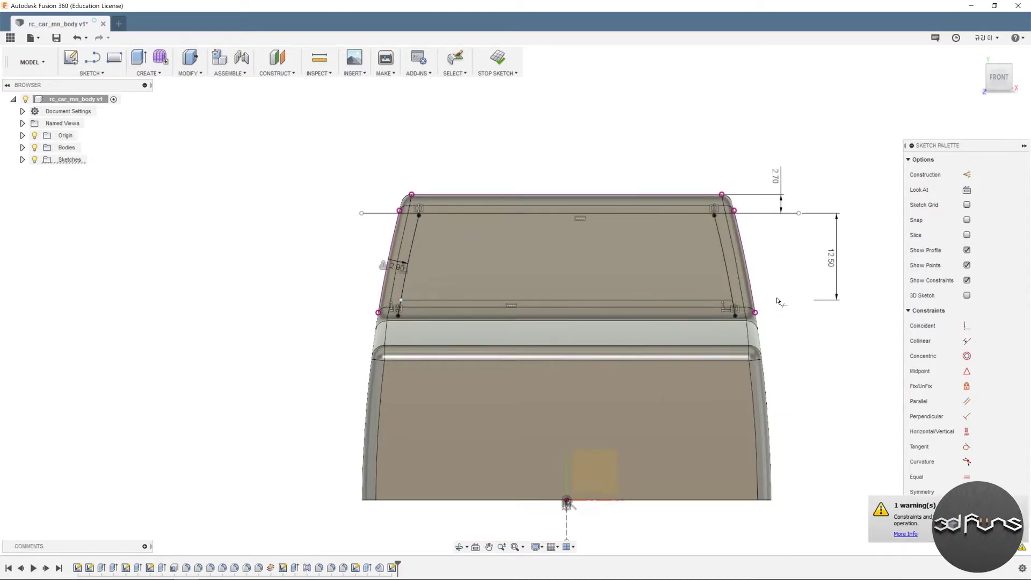
pyautogui.scroll(2, 733, 226)
pyautogui.scroll(2, 733, 227)
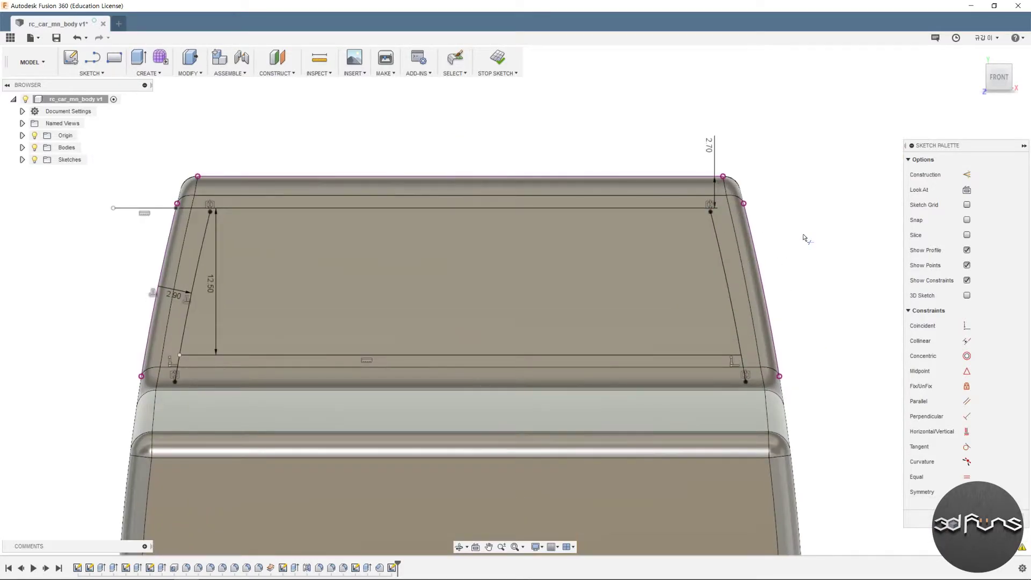
# Step: Trim the overhanging line segments at the outline's top left and top right
pyautogui.click(98, 73)
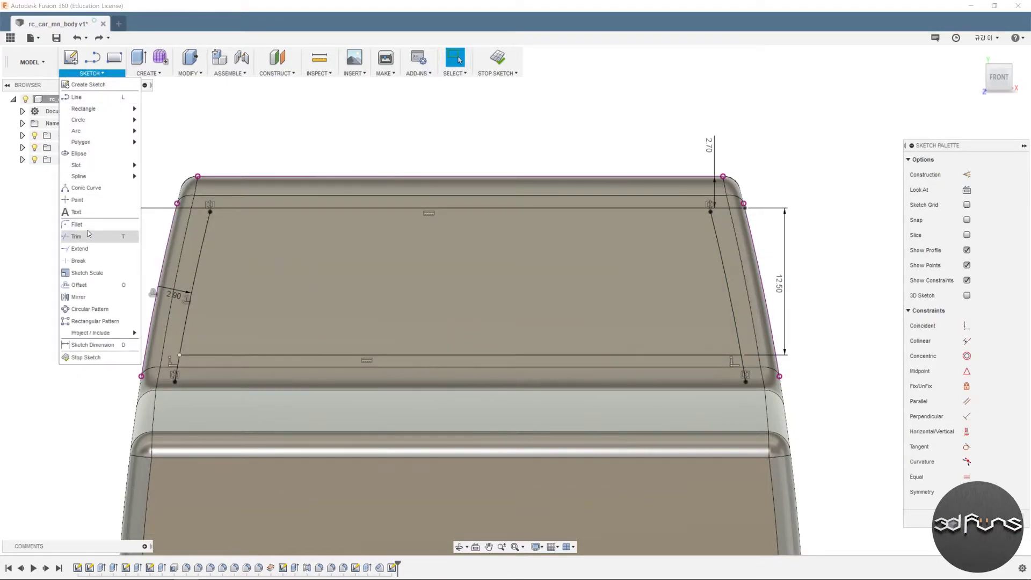
pyautogui.click(80, 232)
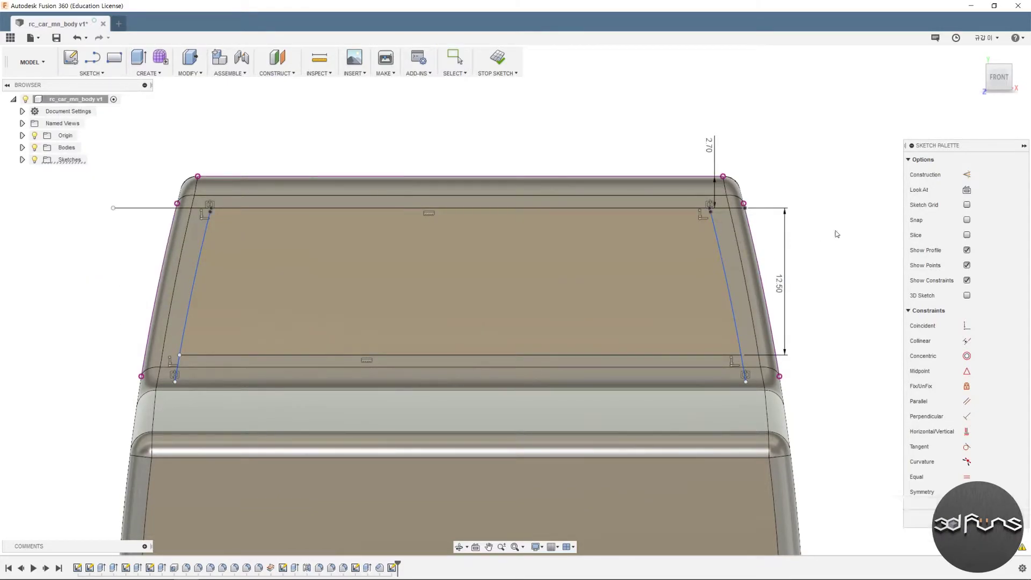
pyautogui.scroll(-2, 833, 233)
pyautogui.scroll(3, 369, 206)
pyautogui.click(370, 203)
pyautogui.scroll(-3, 370, 203)
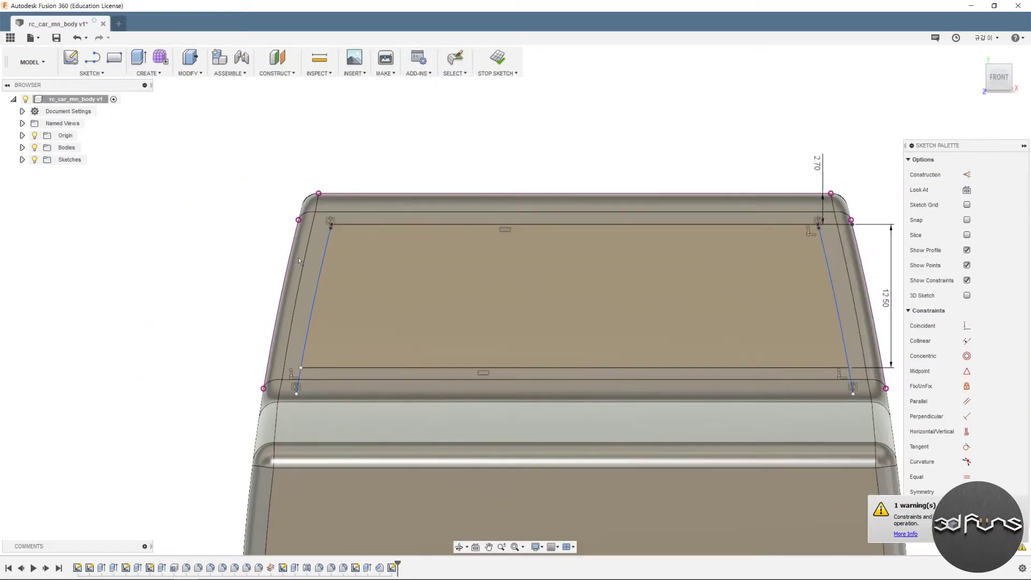
pyautogui.scroll(3, 839, 227)
pyautogui.click(830, 225)
pyautogui.scroll(-3, 798, 252)
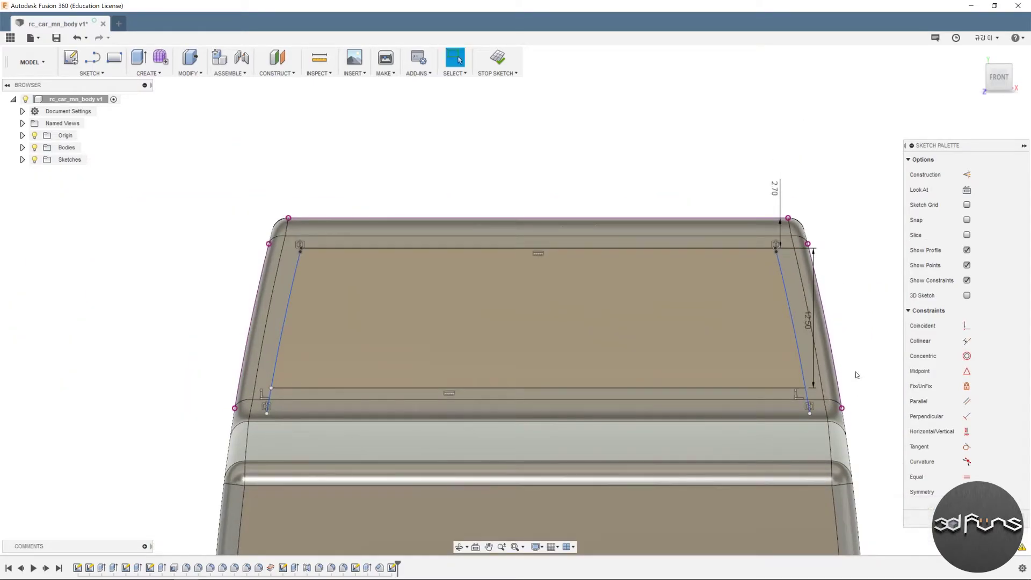
# Step: Move the 12.50 and 2.70 dimensions clear of the outline and finish the sketch
pyautogui.moveTo(808, 321); pyautogui.dragTo(856, 311)
pyautogui.moveTo(775, 188); pyautogui.dragTo(827, 180)
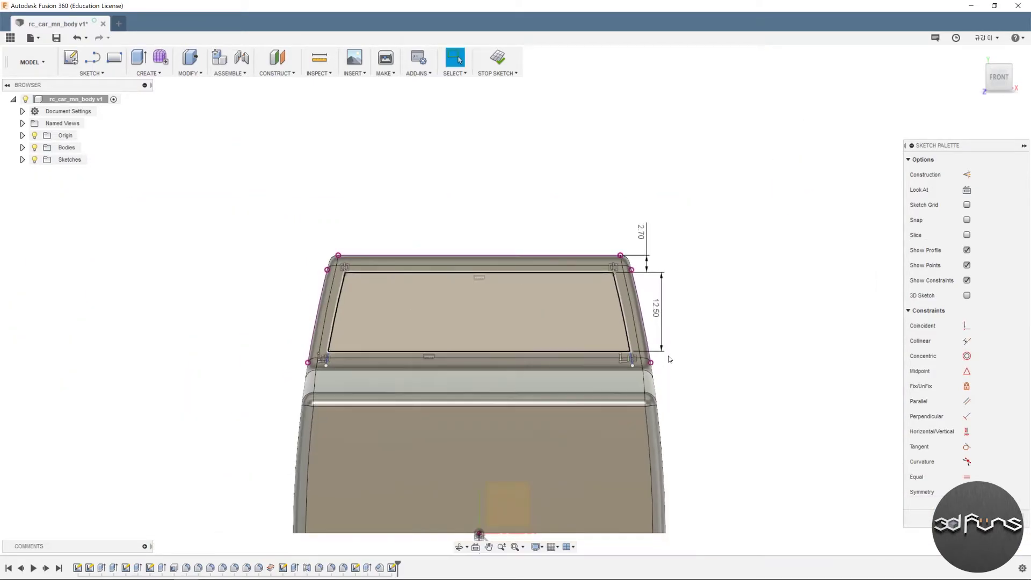
pyautogui.click(497, 57)
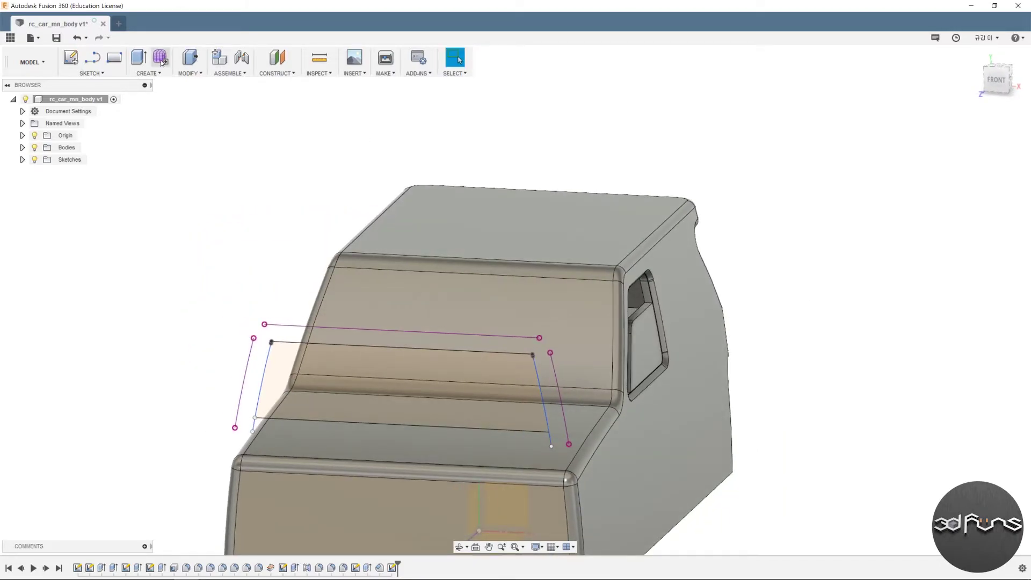
# Step: Offset the windshield face -0.8 mm inward as a surface in the Patch workspace
pyautogui.click(138, 57)
pyautogui.click(397, 386)
pyautogui.press('Escape')
pyautogui.moveTo(269, 141)
pyautogui.keyDown('shift'); pyautogui.mouseDown(button='middle')
pyautogui.moveTo(693, 185)
pyautogui.moveTo(699, 195)
pyautogui.mouseUp(button='middle'); pyautogui.keyUp('shift')
pyautogui.click(33, 62)
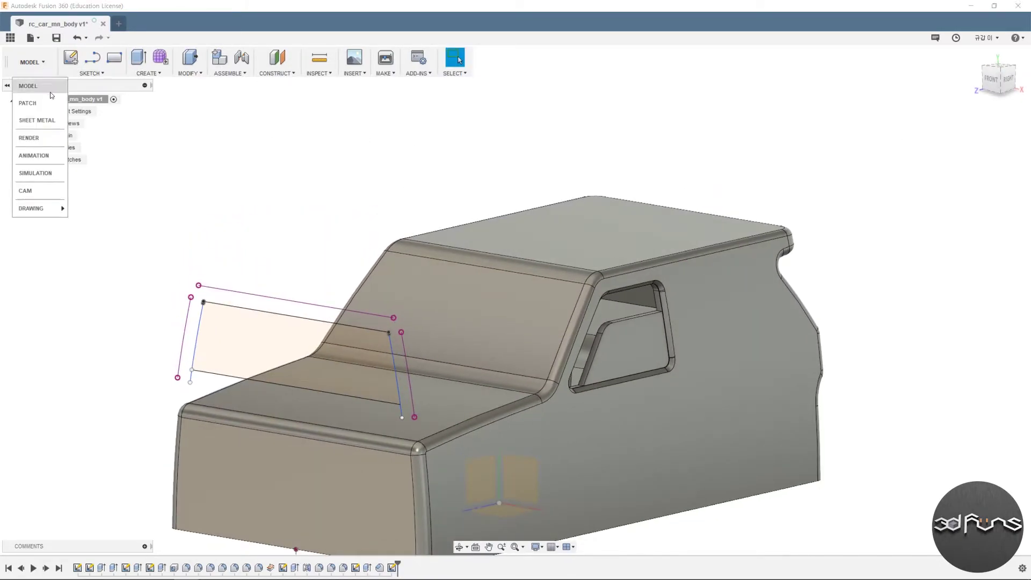
pyautogui.click(28, 101)
pyautogui.click(144, 73)
pyautogui.click(153, 145)
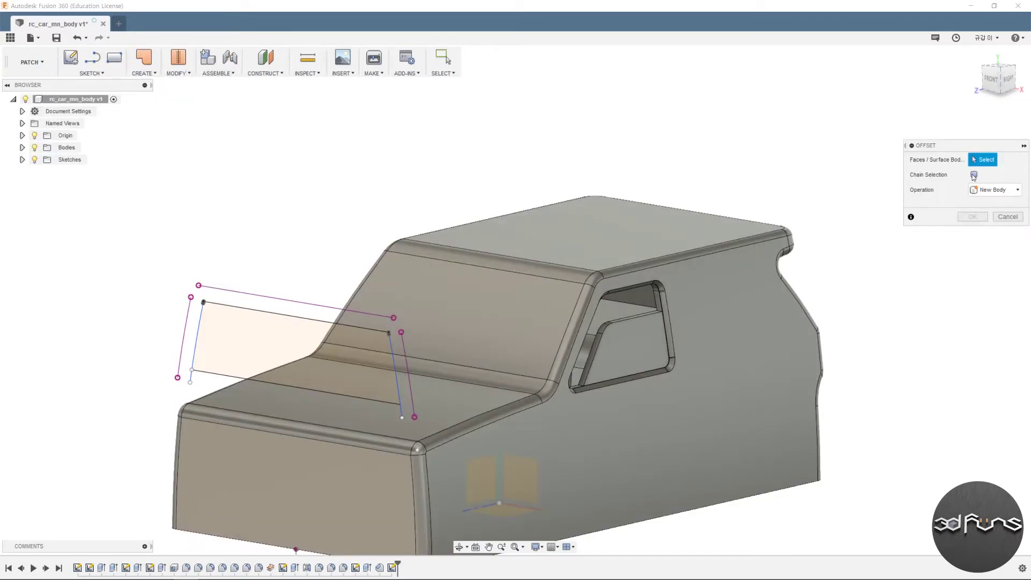
pyautogui.click(526, 366)
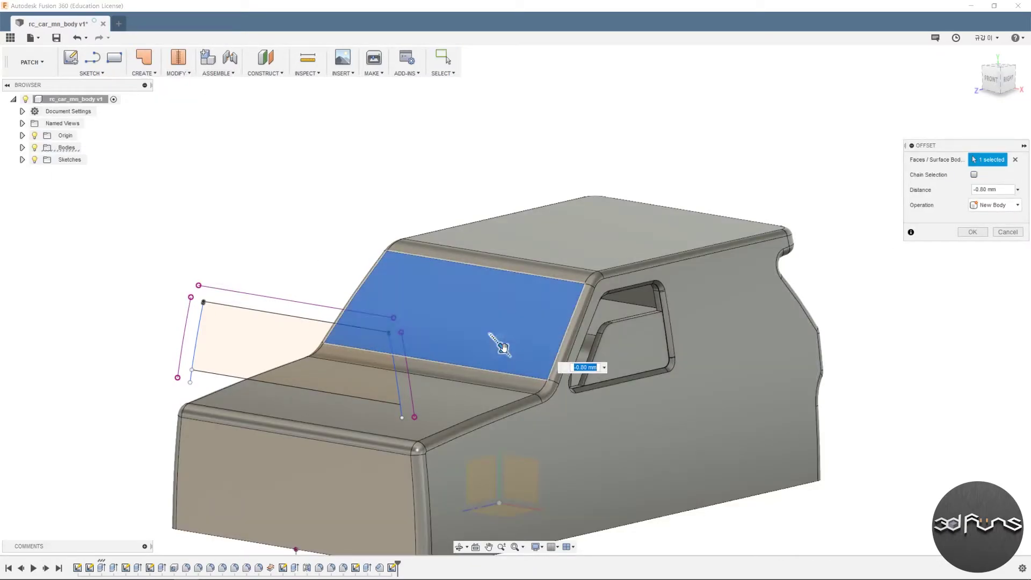
pyautogui.write('-0.8')
pyautogui.click(973, 232)
# Step: Extrude-cut the windshield outline To Object, stopping at the offset surface
pyautogui.click(32, 62)
pyautogui.click(65, 102)
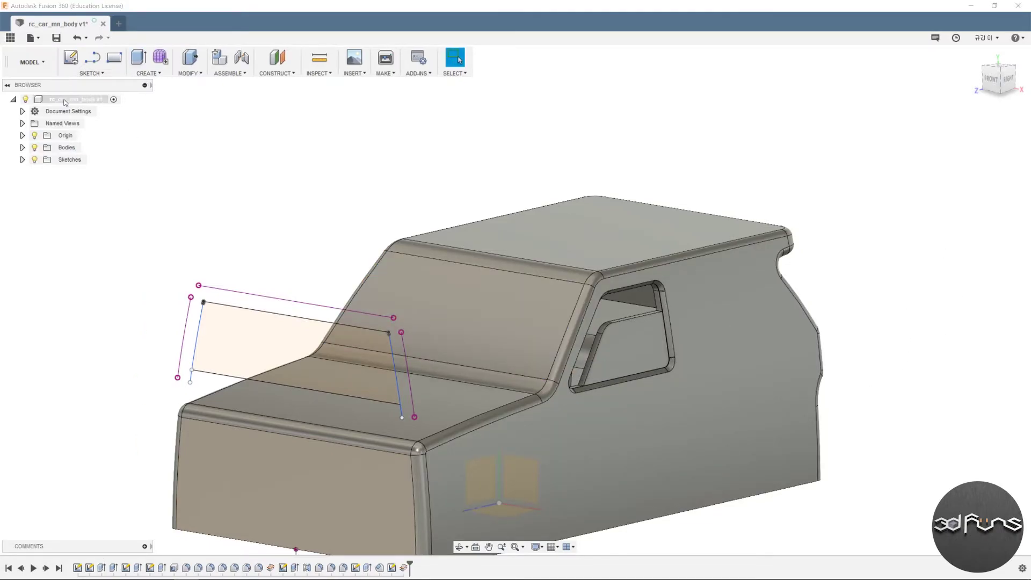
pyautogui.click(133, 58)
pyautogui.click(227, 332)
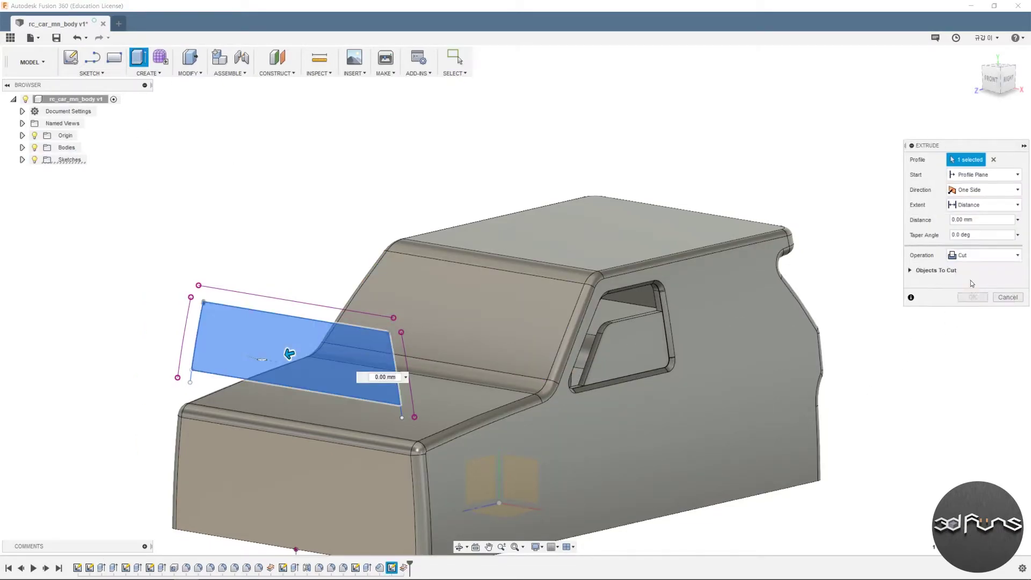
pyautogui.click(979, 205)
pyautogui.click(966, 228)
pyautogui.click(542, 355)
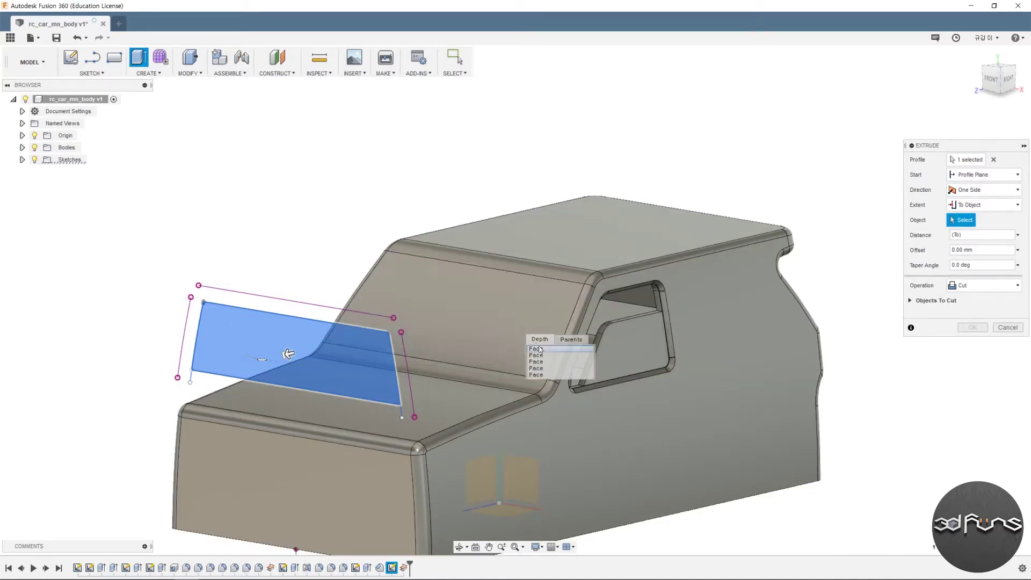
pyautogui.click(538, 356)
# Step: Confirm the recess cut and fillet two windshield recess edges at radius 1
pyautogui.click(973, 343)
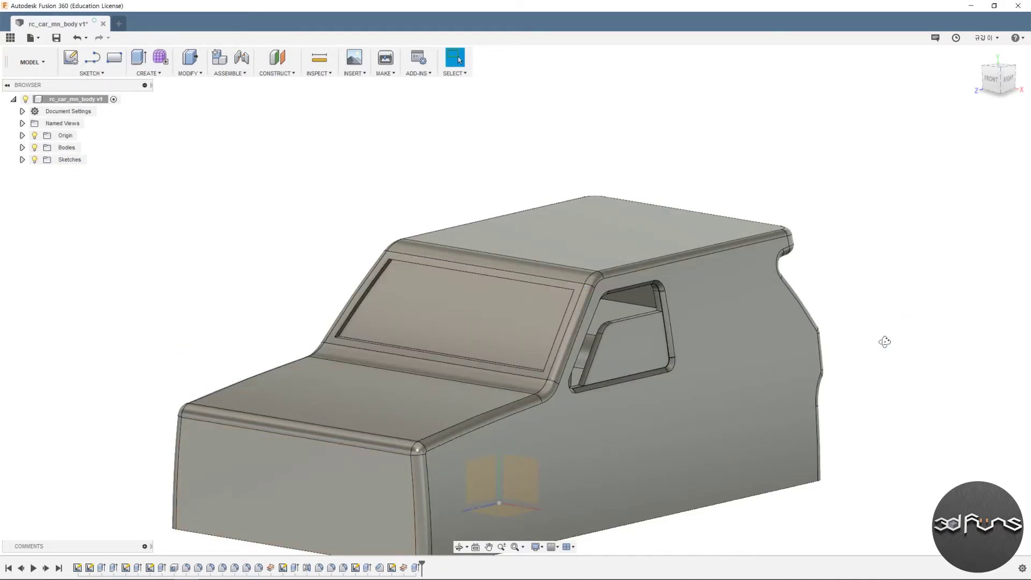
pyautogui.moveTo(882, 341)
pyautogui.keyDown('shift'); pyautogui.mouseDown(button='middle')
pyautogui.moveTo(870, 348)
pyautogui.moveTo(875, 322)
pyautogui.mouseUp(button='middle'); pyautogui.keyUp('shift')
pyautogui.click(189, 73)
pyautogui.click(192, 97)
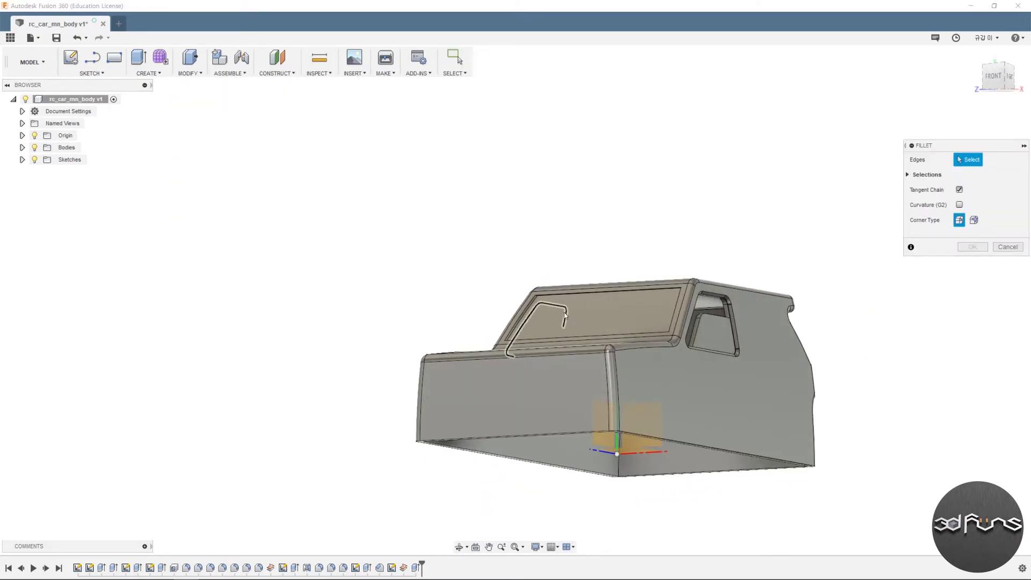
pyautogui.scroll(3, 556, 291)
pyautogui.scroll(2, 527, 308)
pyautogui.click(537, 316)
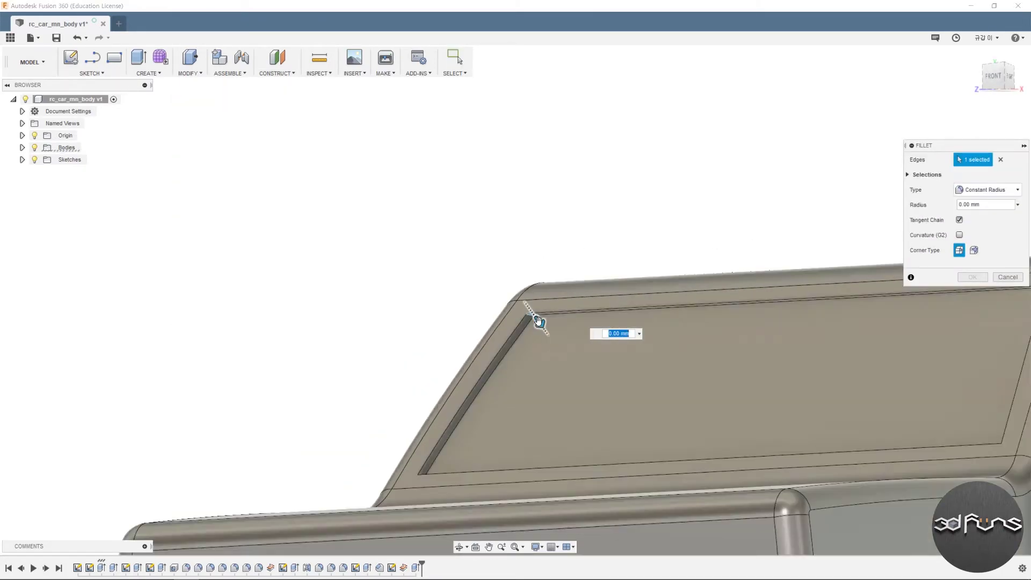
pyautogui.moveTo(539, 318)
pyautogui.keyDown('shift'); pyautogui.mouseDown(button='middle')
pyautogui.moveTo(742, 274)
pyautogui.moveTo(810, 325)
pyautogui.mouseUp(button='middle'); pyautogui.keyUp('shift')
pyautogui.click(811, 323)
pyautogui.scroll(3, 847, 320)
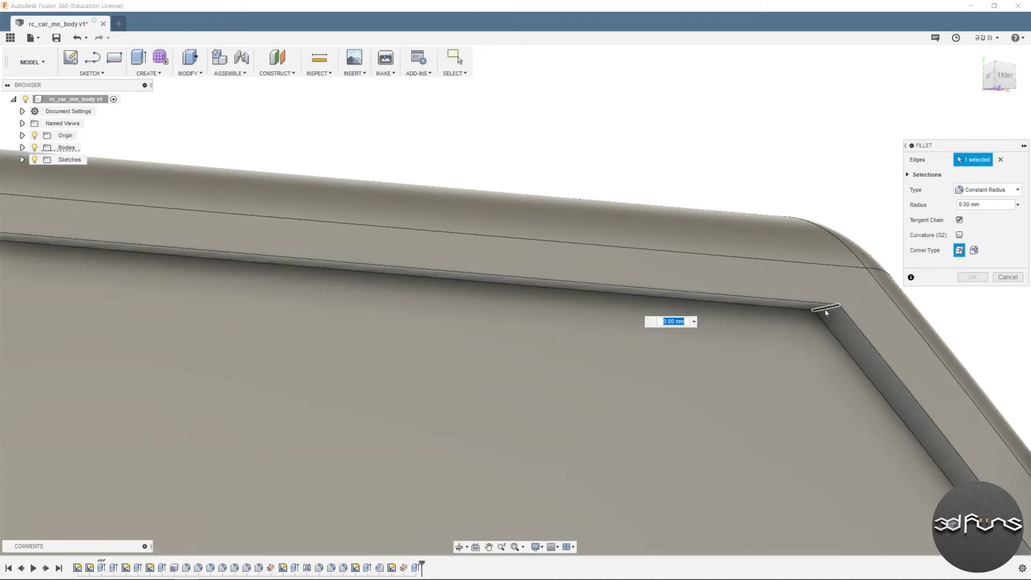
pyautogui.scroll(3, 825, 309)
pyautogui.write('1')
pyautogui.press('Return')
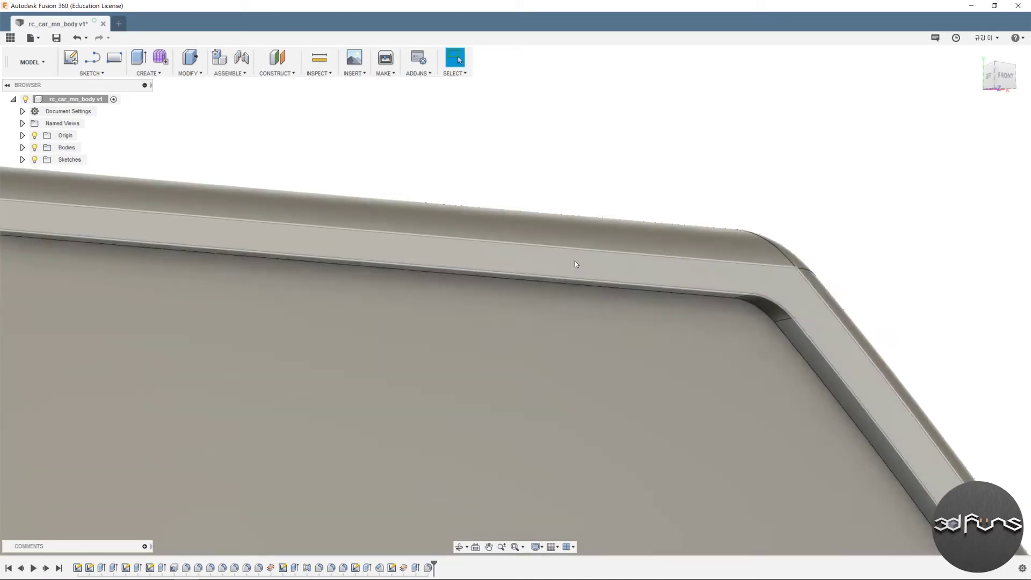
# Step: Fillet two windshield recess corner edges at radius 2
pyautogui.scroll(-5, 838, 322)
pyautogui.moveTo(838, 322)
pyautogui.keyDown('shift'); pyautogui.mouseDown(button='middle')
pyautogui.moveTo(861, 271)
pyautogui.moveTo(880, 402)
pyautogui.mouseUp(button='middle'); pyautogui.keyUp('shift')
pyautogui.press('f')
pyautogui.click(794, 351)
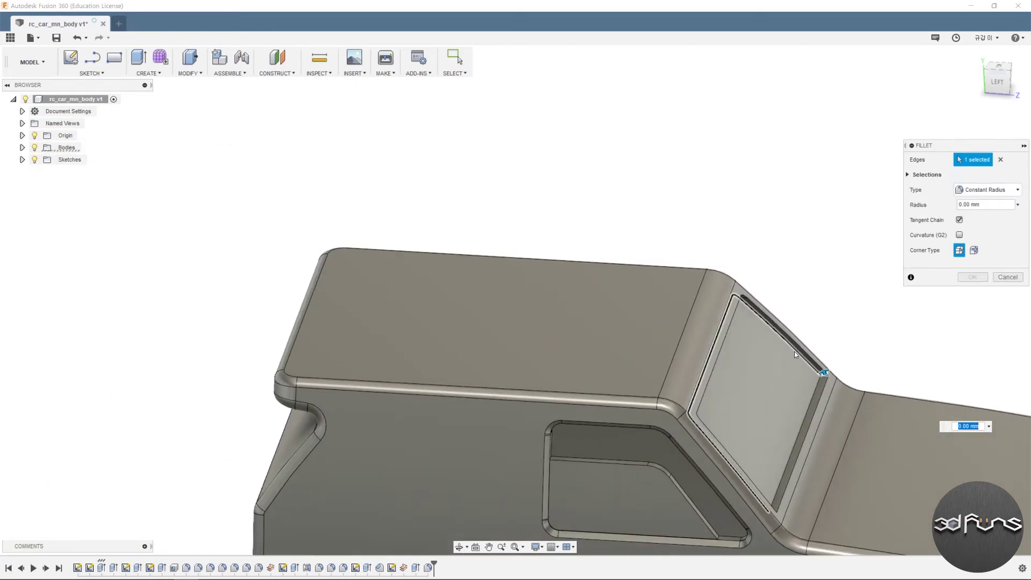
pyautogui.keyDown('shift'); pyautogui.moveTo(795, 352); pyautogui.dragTo(781, 377, button='middle'); pyautogui.keyUp('shift')
pyautogui.scroll(5, 520, 301)
pyautogui.click(521, 304)
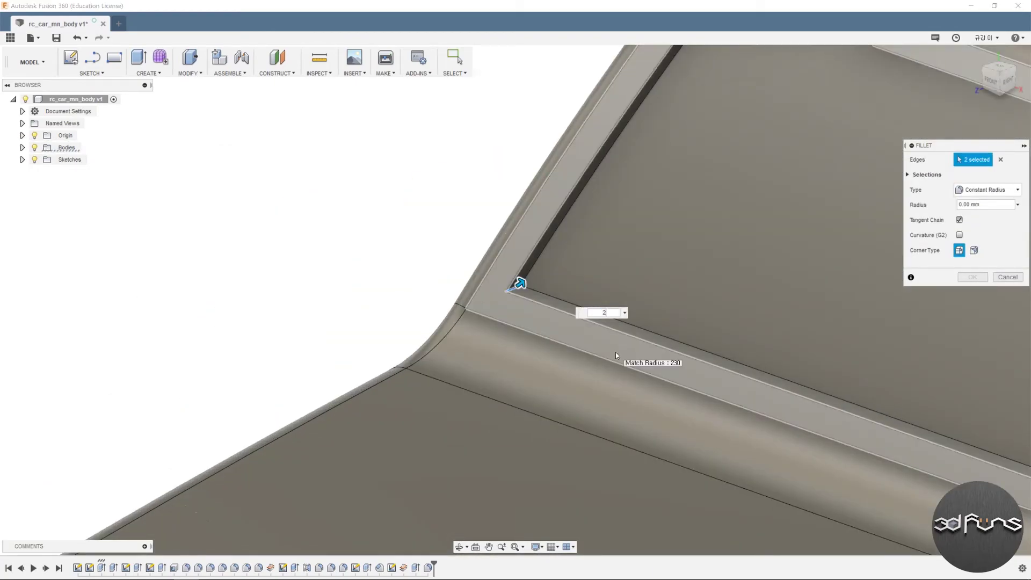
pyautogui.write('2')
pyautogui.press('Return')
pyautogui.scroll(-3, 368, 340)
pyautogui.scroll(-5, 842, 516)
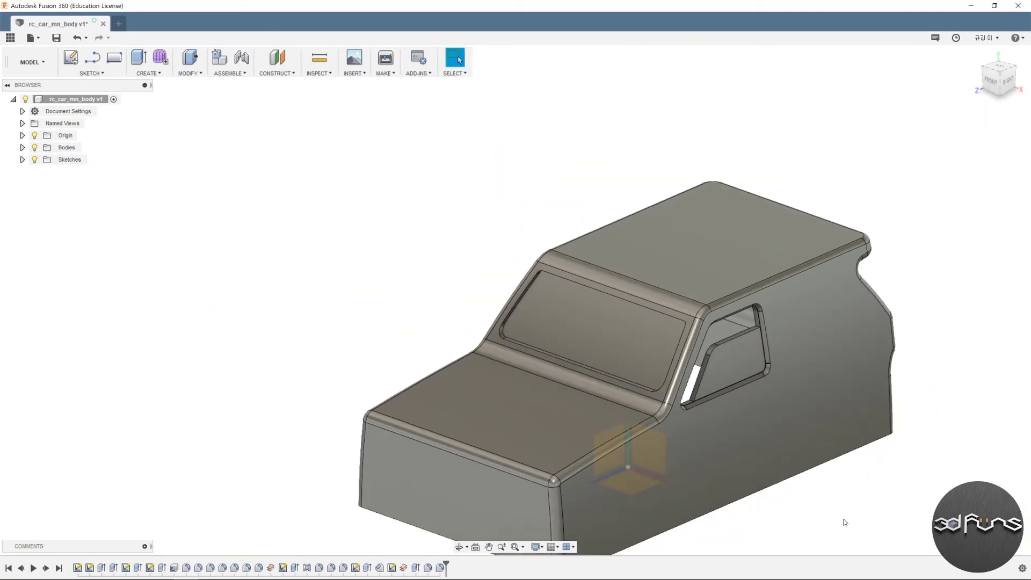
pyautogui.scroll(-3, 705, 443)
pyautogui.scroll(-1, 706, 444)
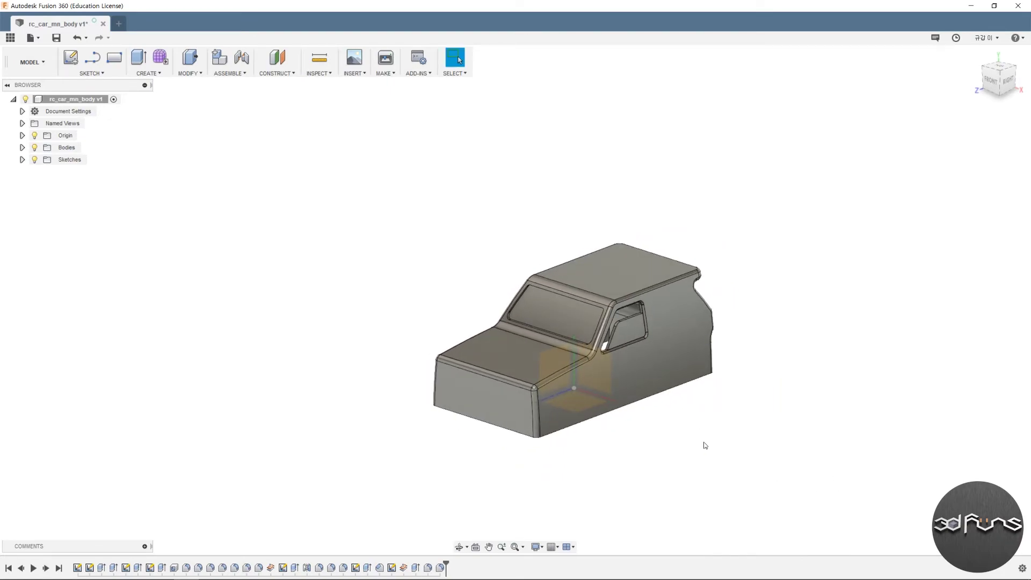
pyautogui.moveTo(692, 426)
pyautogui.keyDown('shift'); pyautogui.mouseDown(button='middle')
pyautogui.moveTo(599, 318)
pyautogui.moveTo(415, 250)
pyautogui.mouseUp(button='middle'); pyautogui.keyUp('shift')
pyautogui.scroll(5, 549, 301)
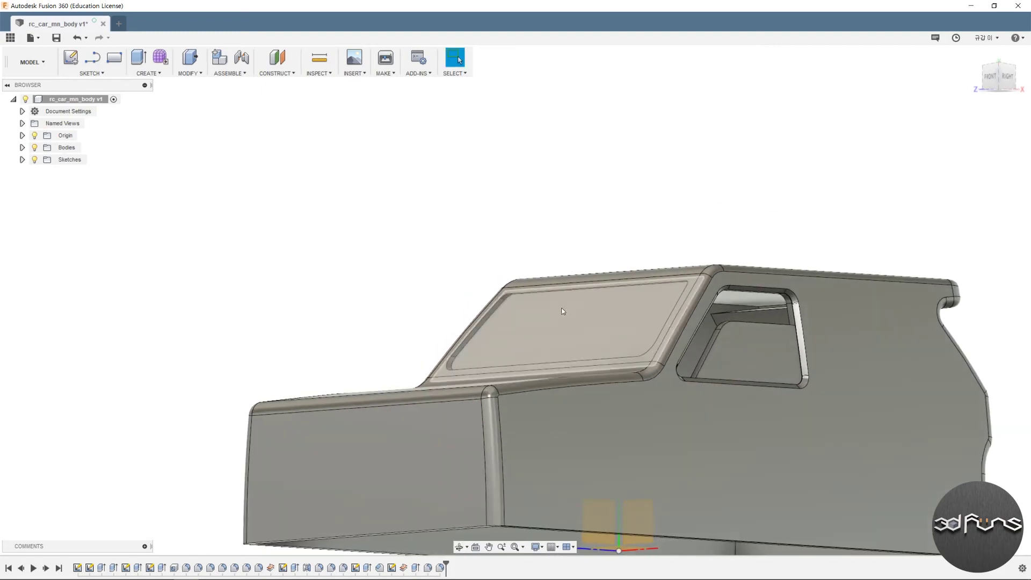
# Step: Chamfer the windshield recess edge loop at 0.7 mm
pyautogui.click(190, 76)
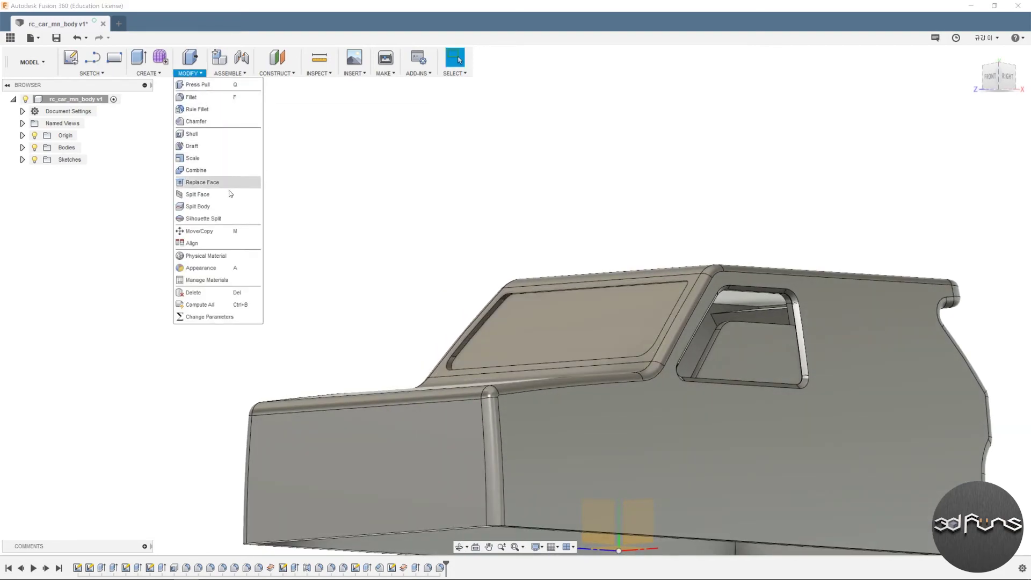
pyautogui.click(196, 122)
pyautogui.scroll(5, 504, 302)
pyautogui.click(539, 278)
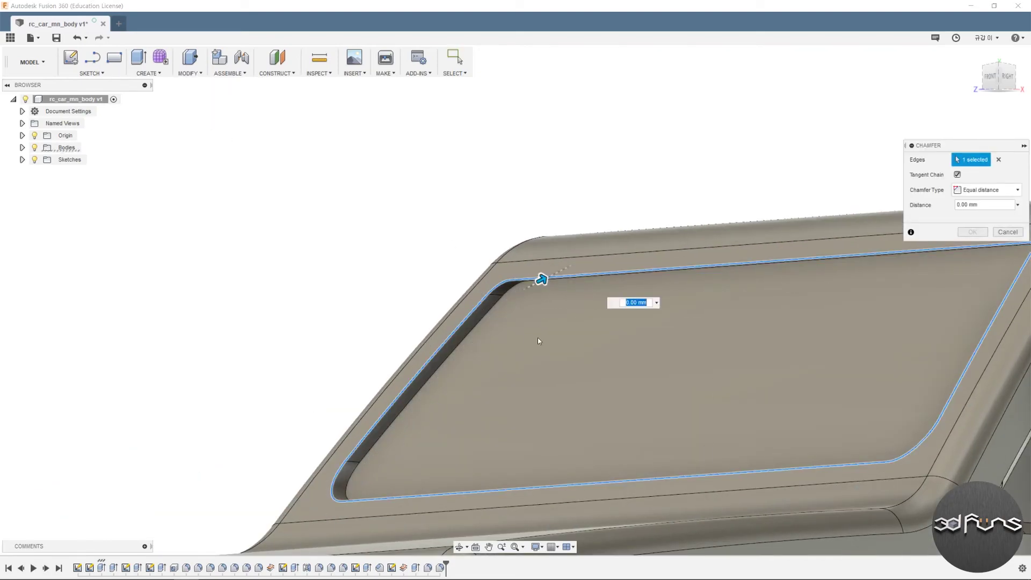
pyautogui.write('0.7')
pyautogui.scroll(-2, 639, 352)
pyautogui.scroll(-4, 627, 357)
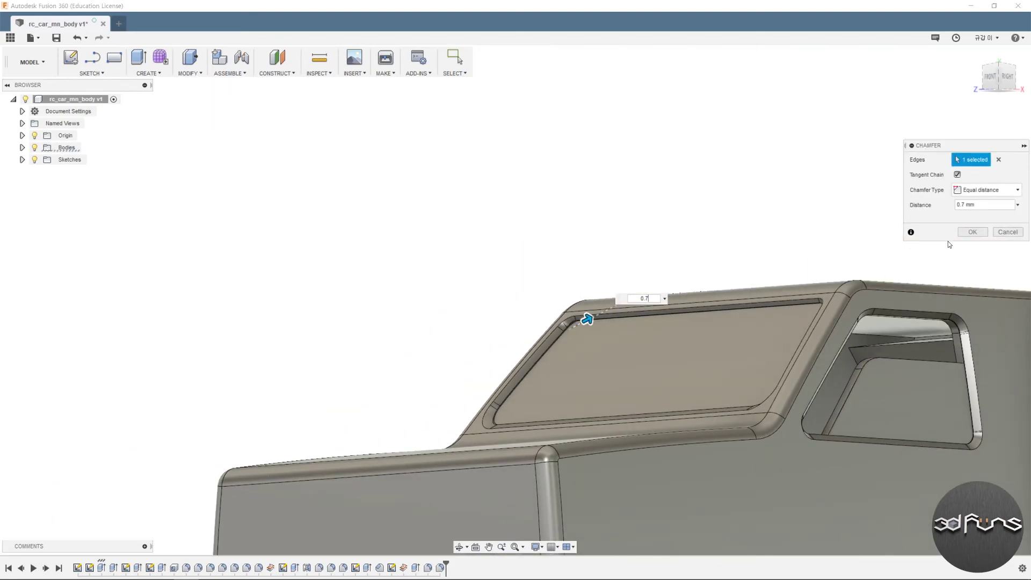
pyautogui.click(971, 232)
pyautogui.keyDown('shift'); pyautogui.moveTo(776, 233); pyautogui.dragTo(986, 308, button='middle'); pyautogui.keyUp('shift')
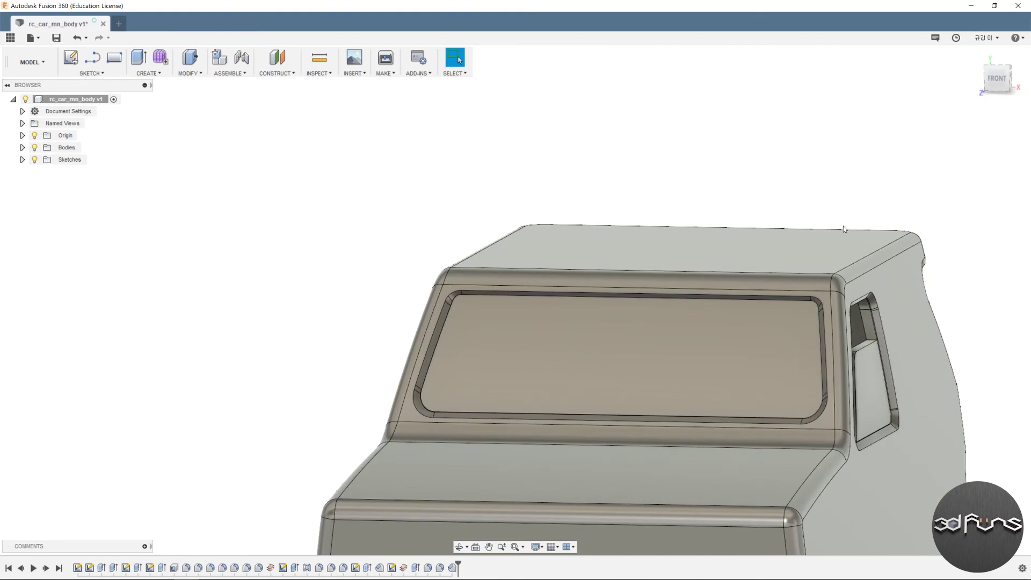
# Step: Fillet the two inner windshield edges at 0.3 mm
pyautogui.click(189, 73)
pyautogui.click(196, 94)
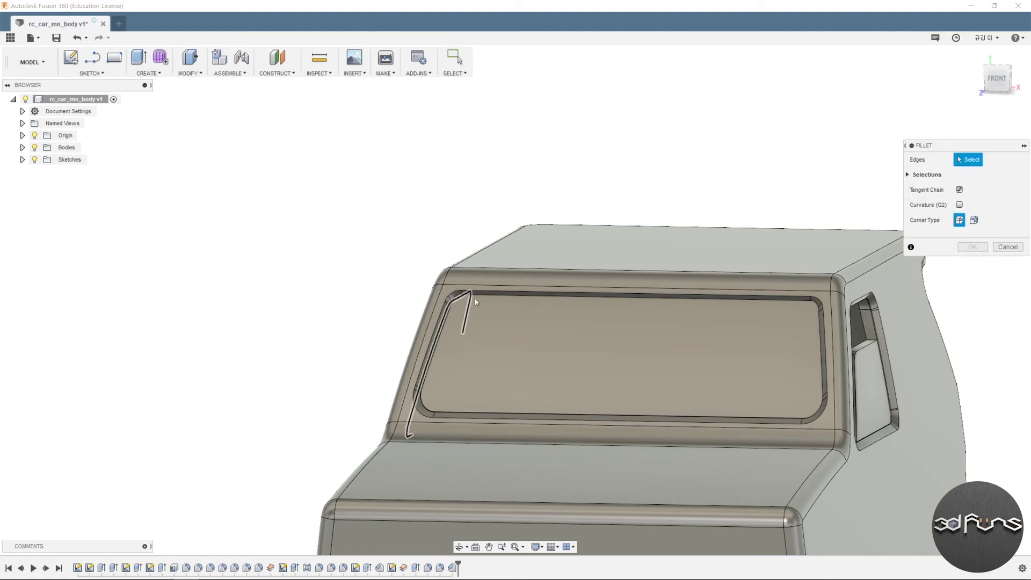
pyautogui.click(485, 291)
pyautogui.scroll(3, 425, 420)
pyautogui.click(418, 410)
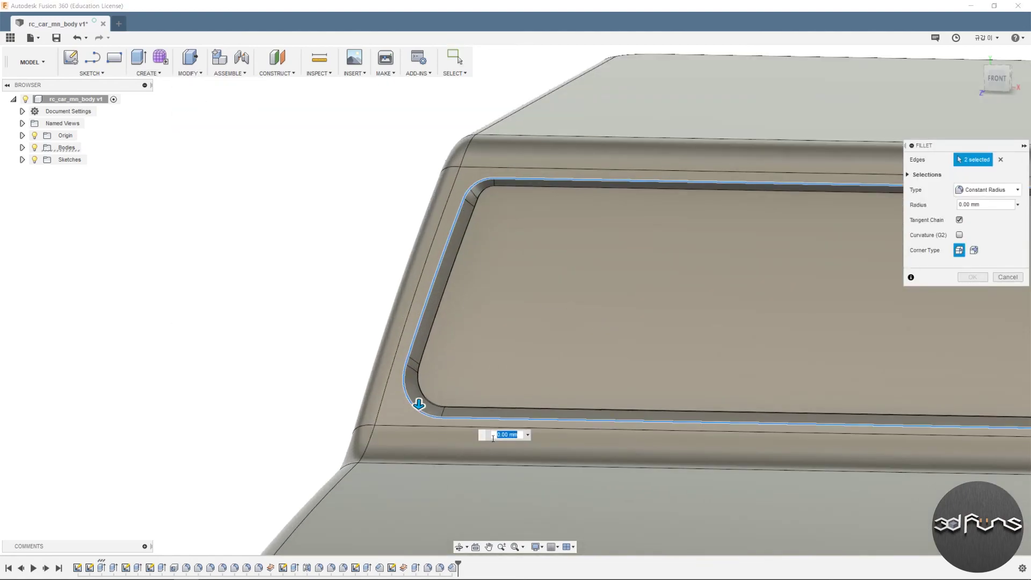
pyautogui.write('0.3')
pyautogui.scroll(-3, 606, 438)
pyautogui.scroll(-2, 510, 315)
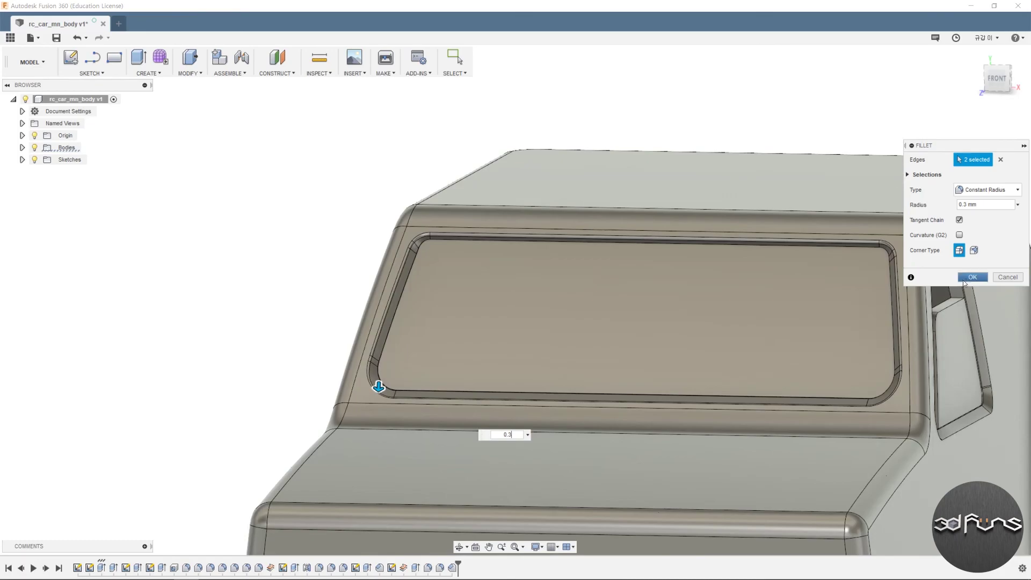
pyautogui.press('Return')
pyautogui.scroll(-3, 817, 353)
pyautogui.keyDown('shift'); pyautogui.moveTo(817, 353); pyautogui.dragTo(824, 368, button='middle'); pyautogui.keyUp('shift')
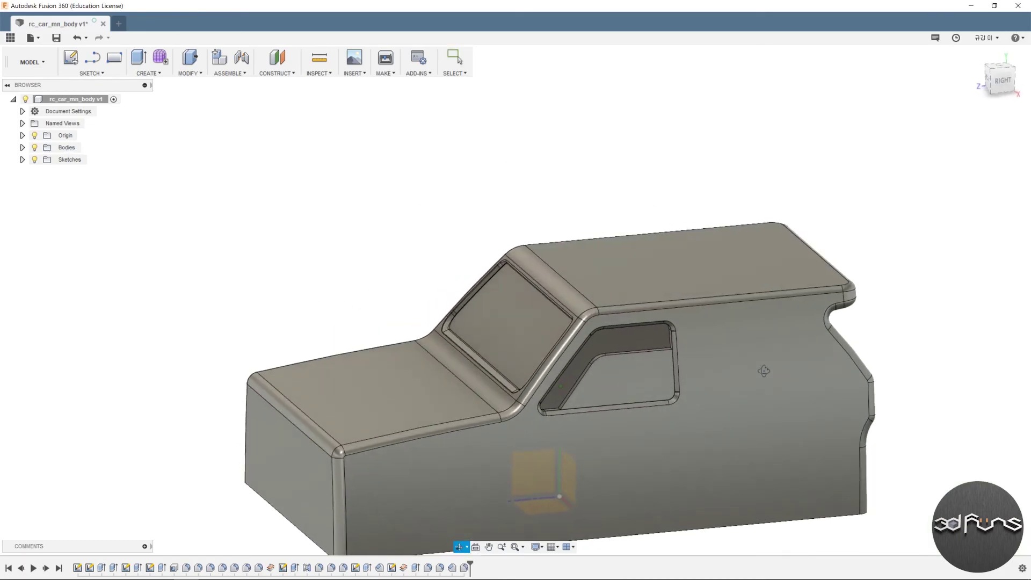